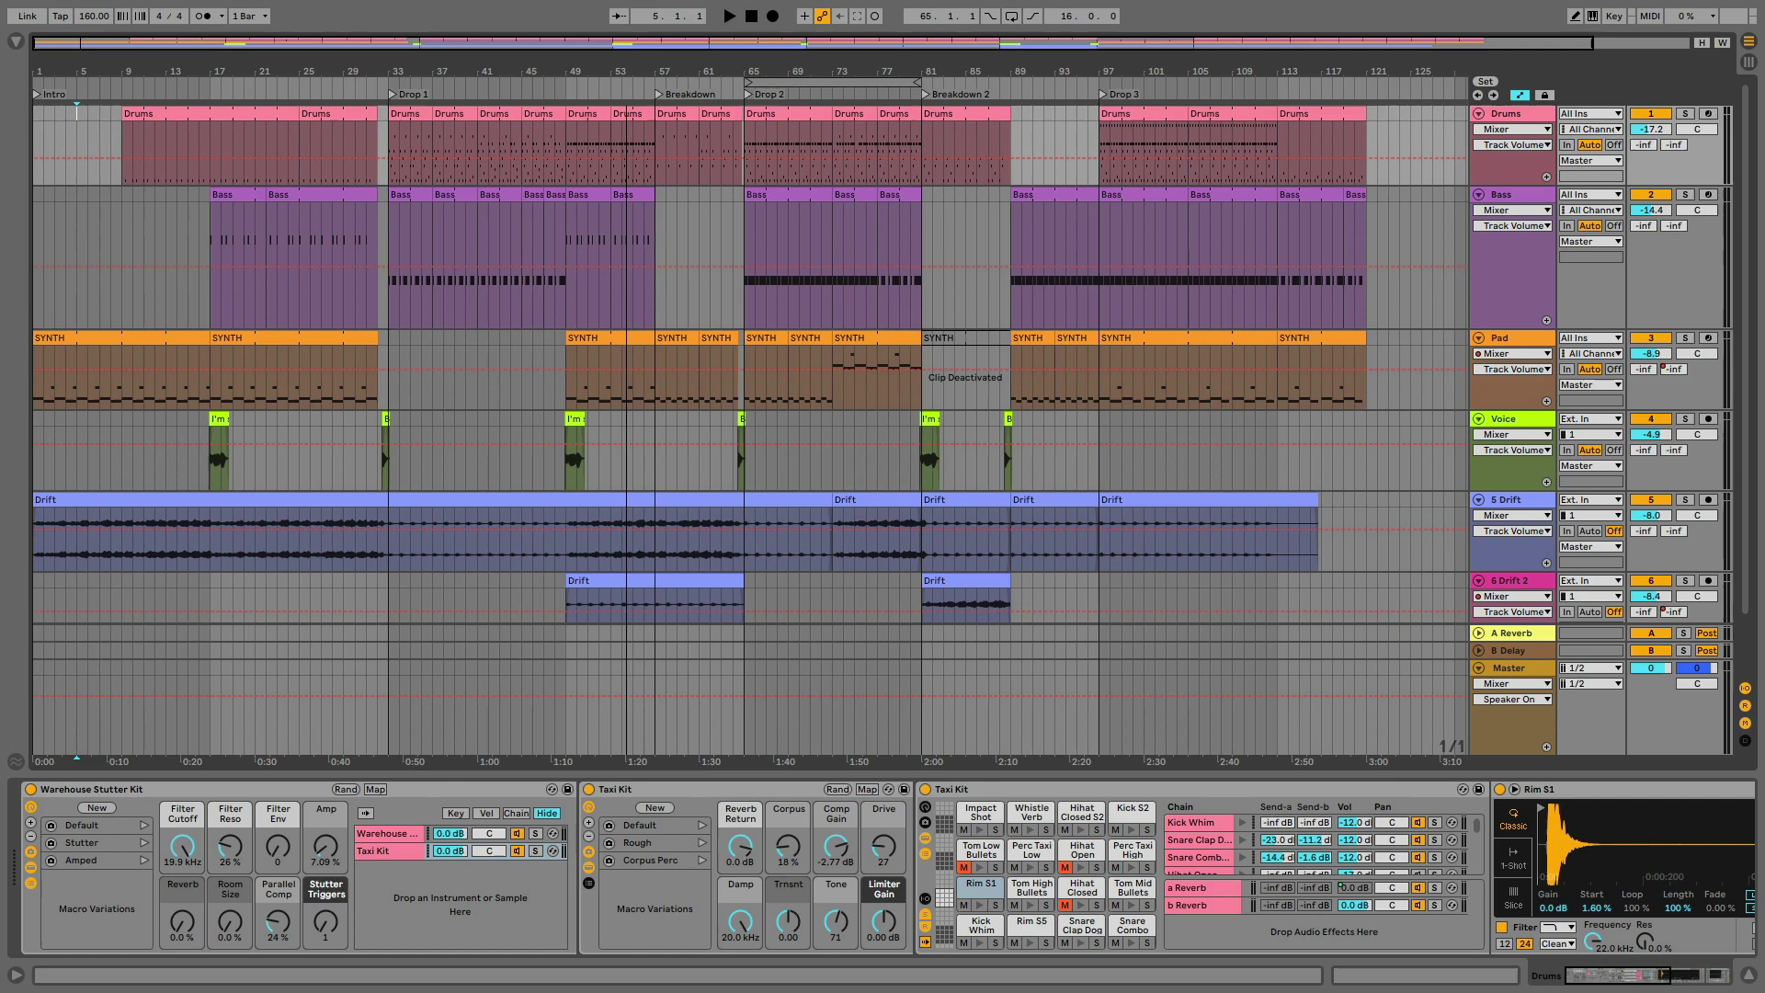
- Select the Bass track's intro section from bar 1 up to Drop 1
{"action": "left_click", "coordinate": [1366, 197]}
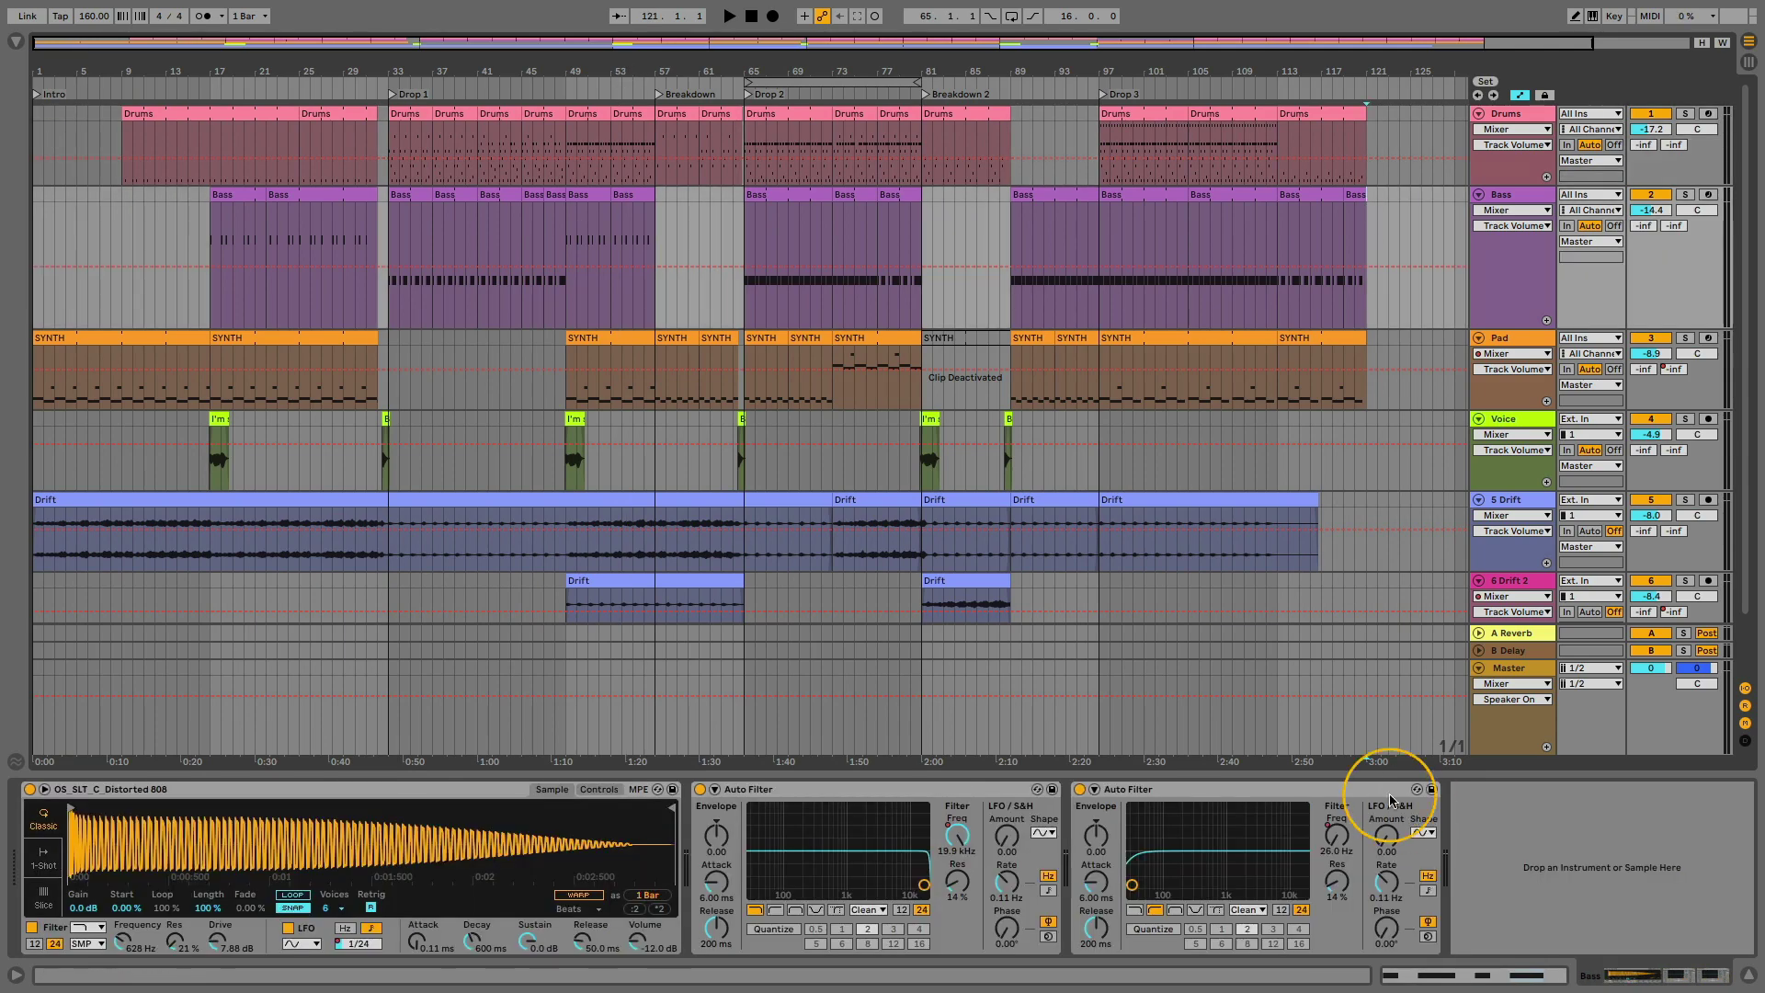
{"action": "left_click_drag", "start_coordinate": [387, 211], "coordinate": [24, 195]}
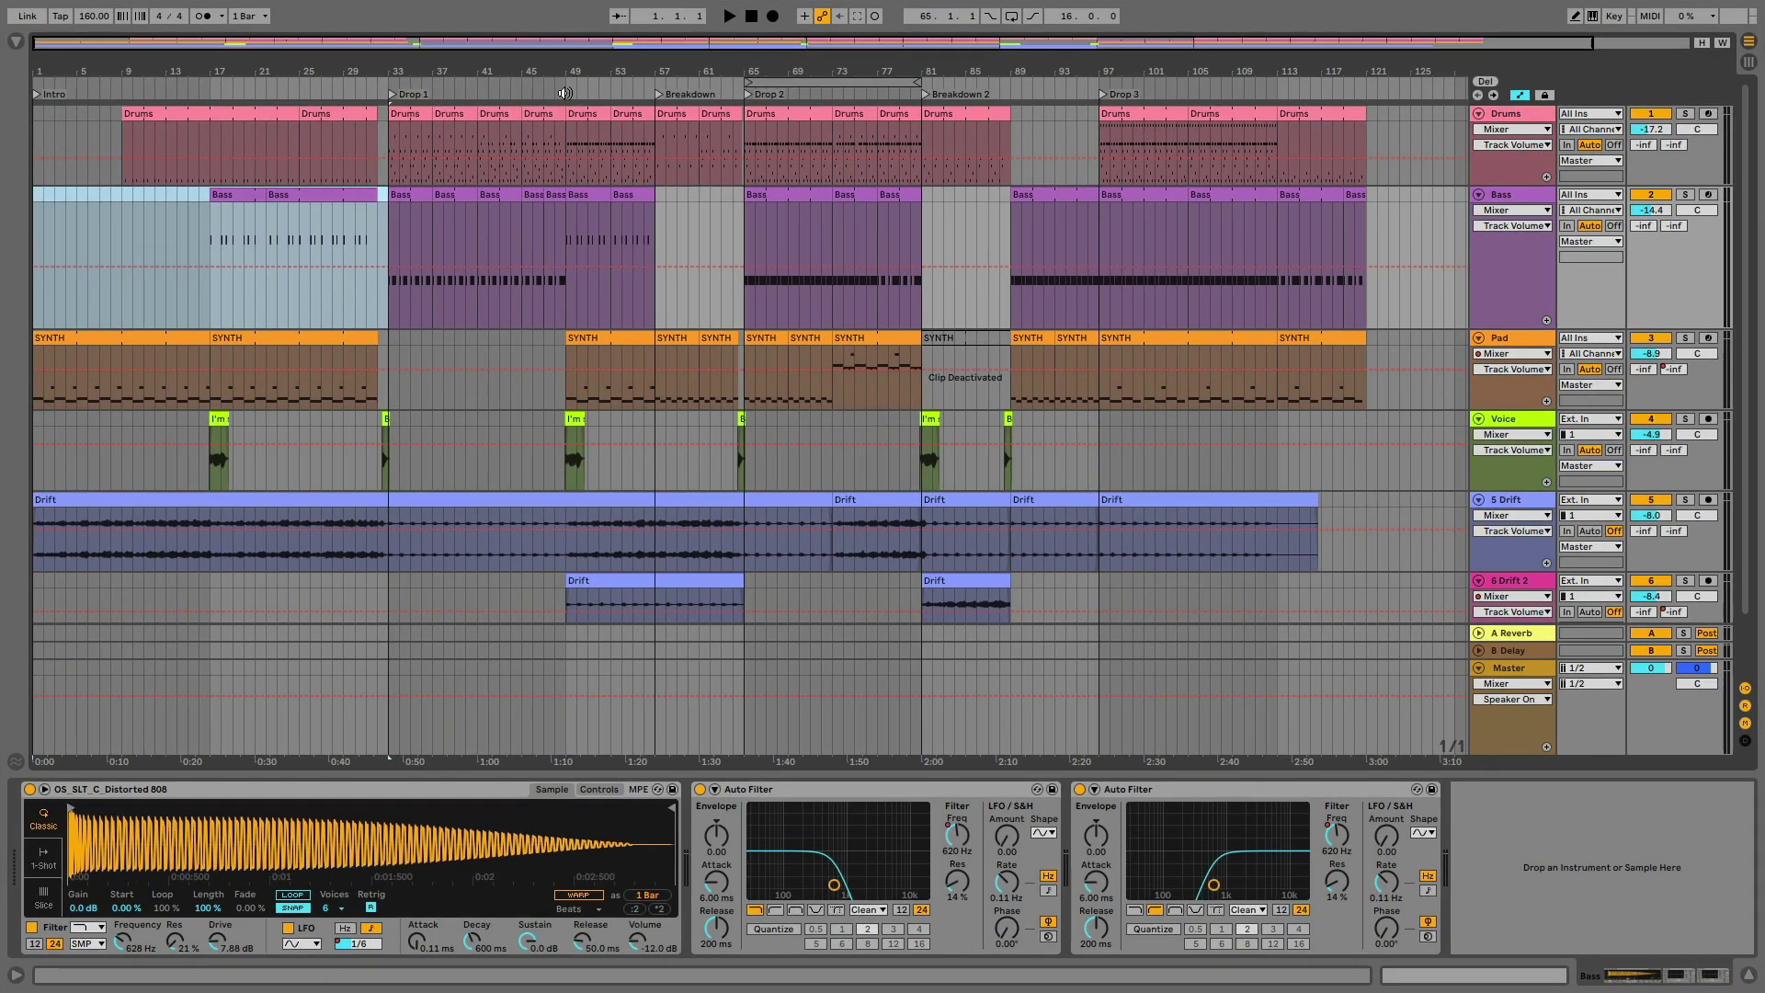
{"action": "right_click", "coordinate": [565, 94]}
{"action": "left_click", "coordinate": [585, 139]}
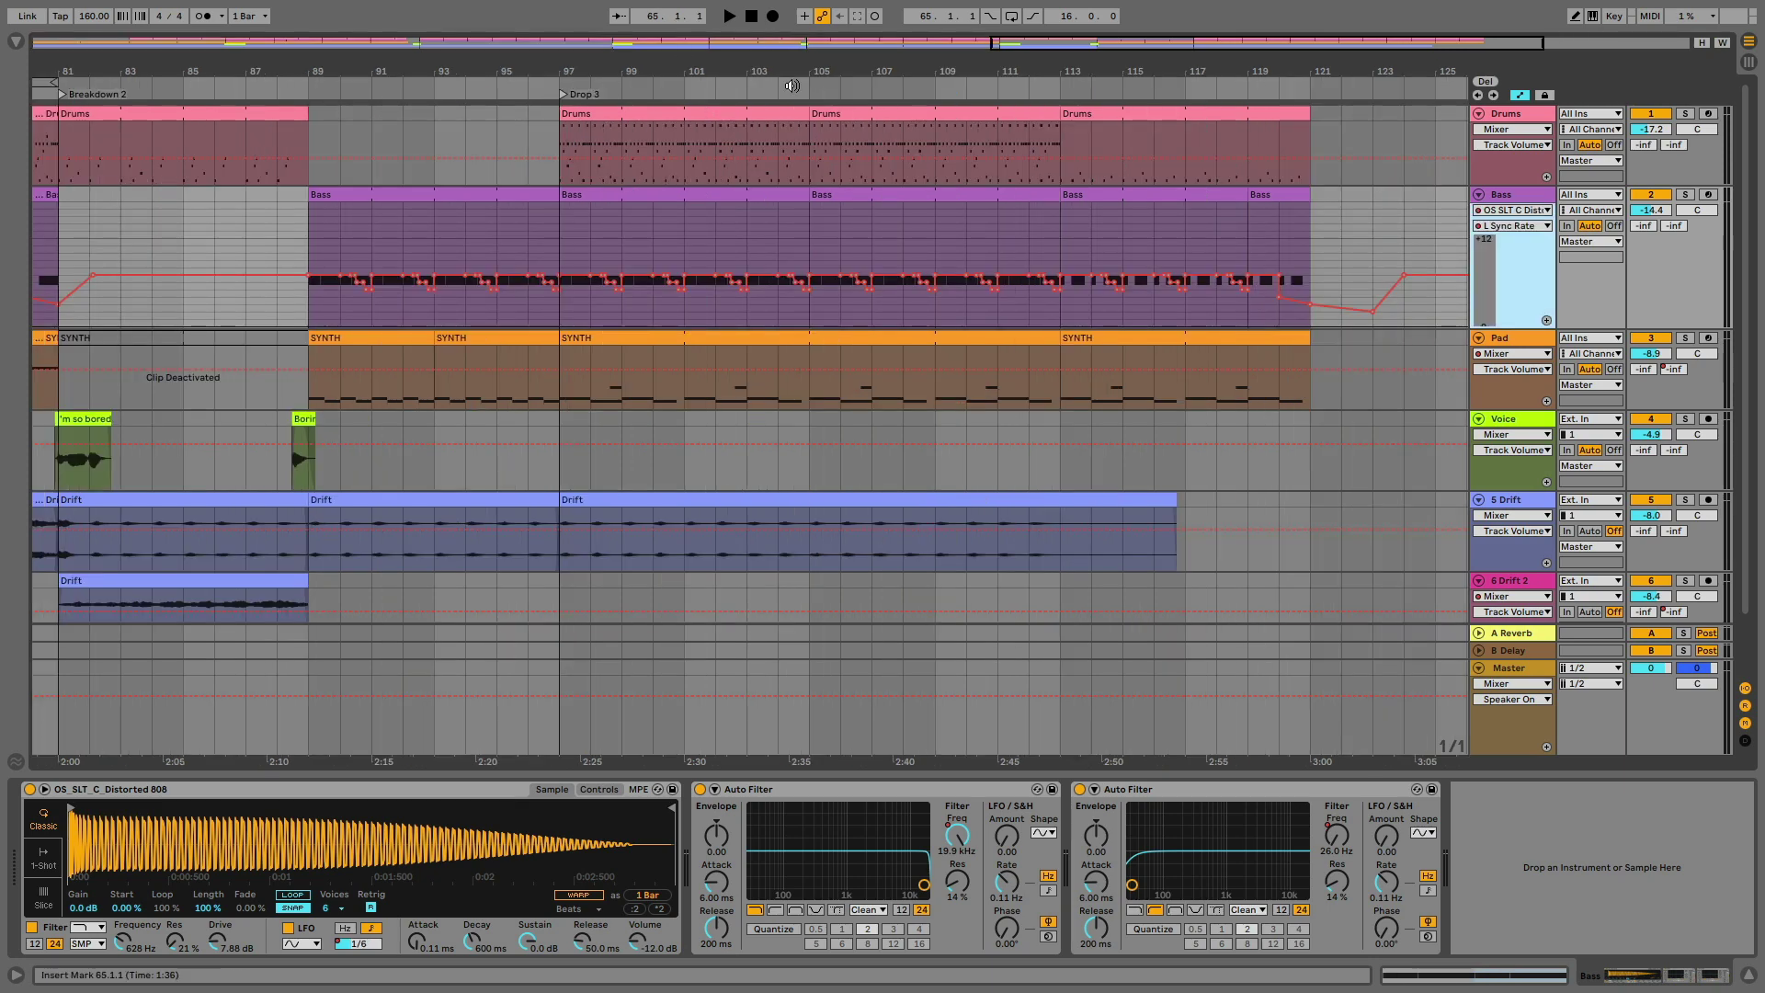
- Solo the Bass track and play the arrangement from the end of Breakdown 2, just before bar 89
{"action": "left_click", "coordinate": [1683, 195]}
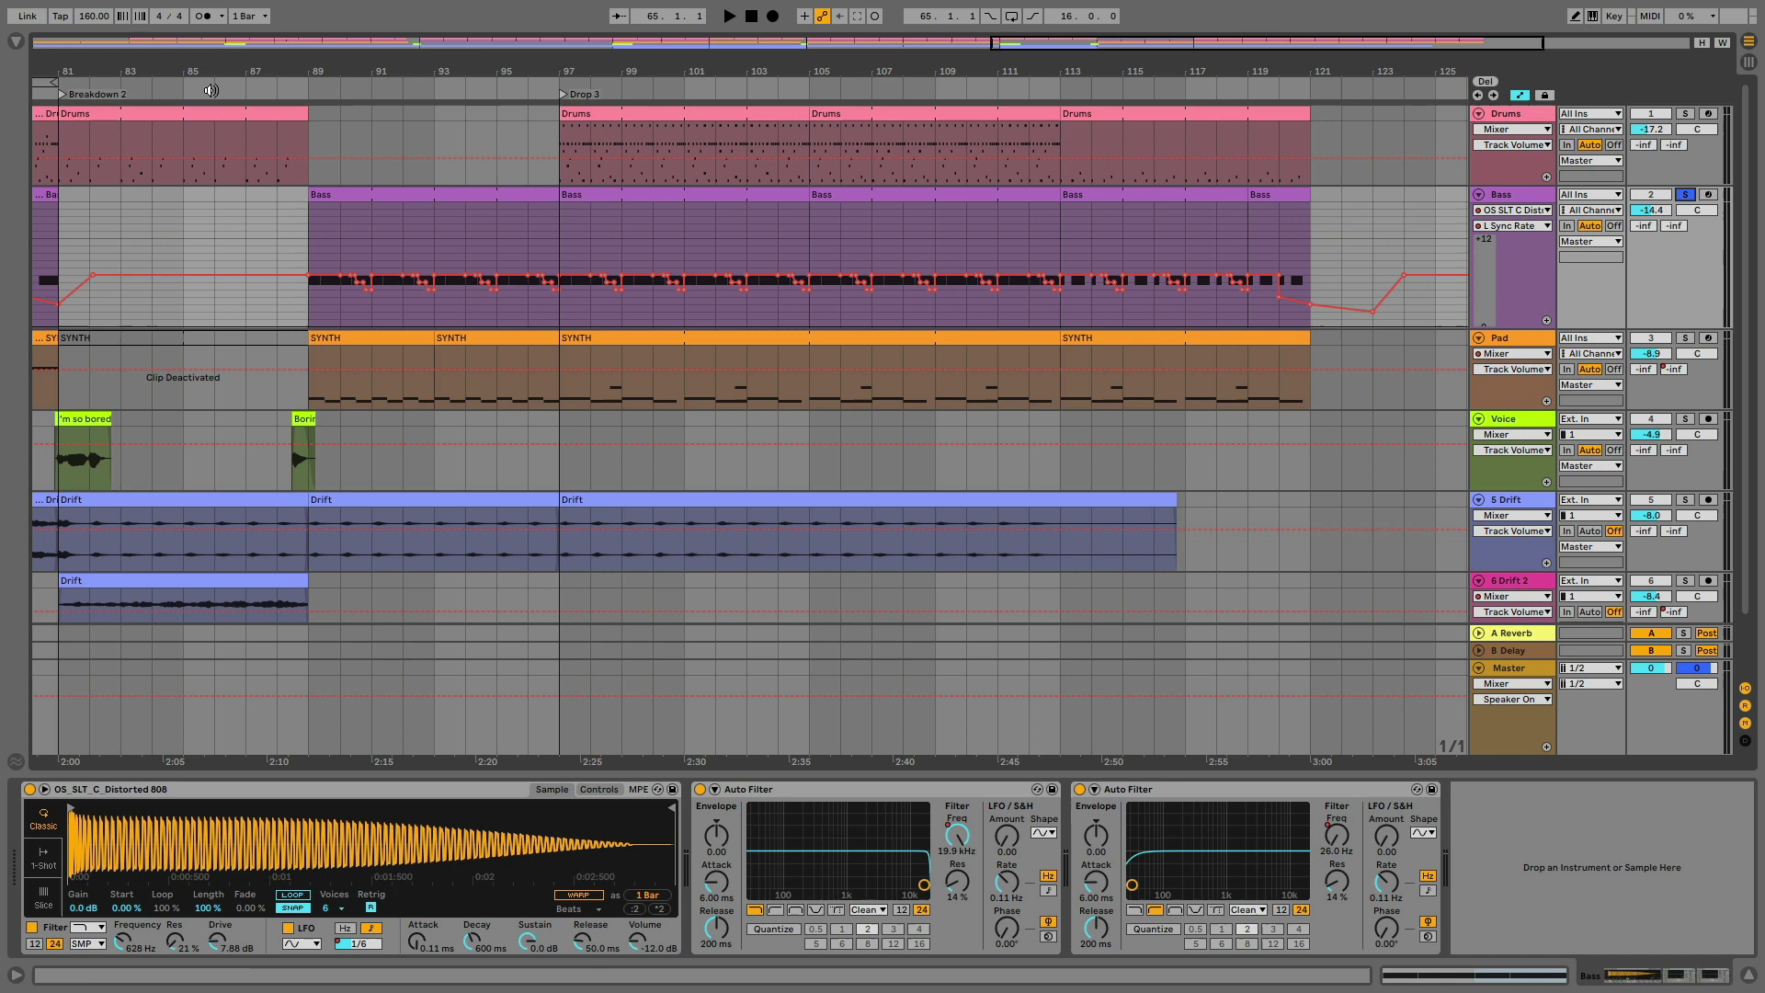
{"action": "left_click", "coordinate": [303, 89]}
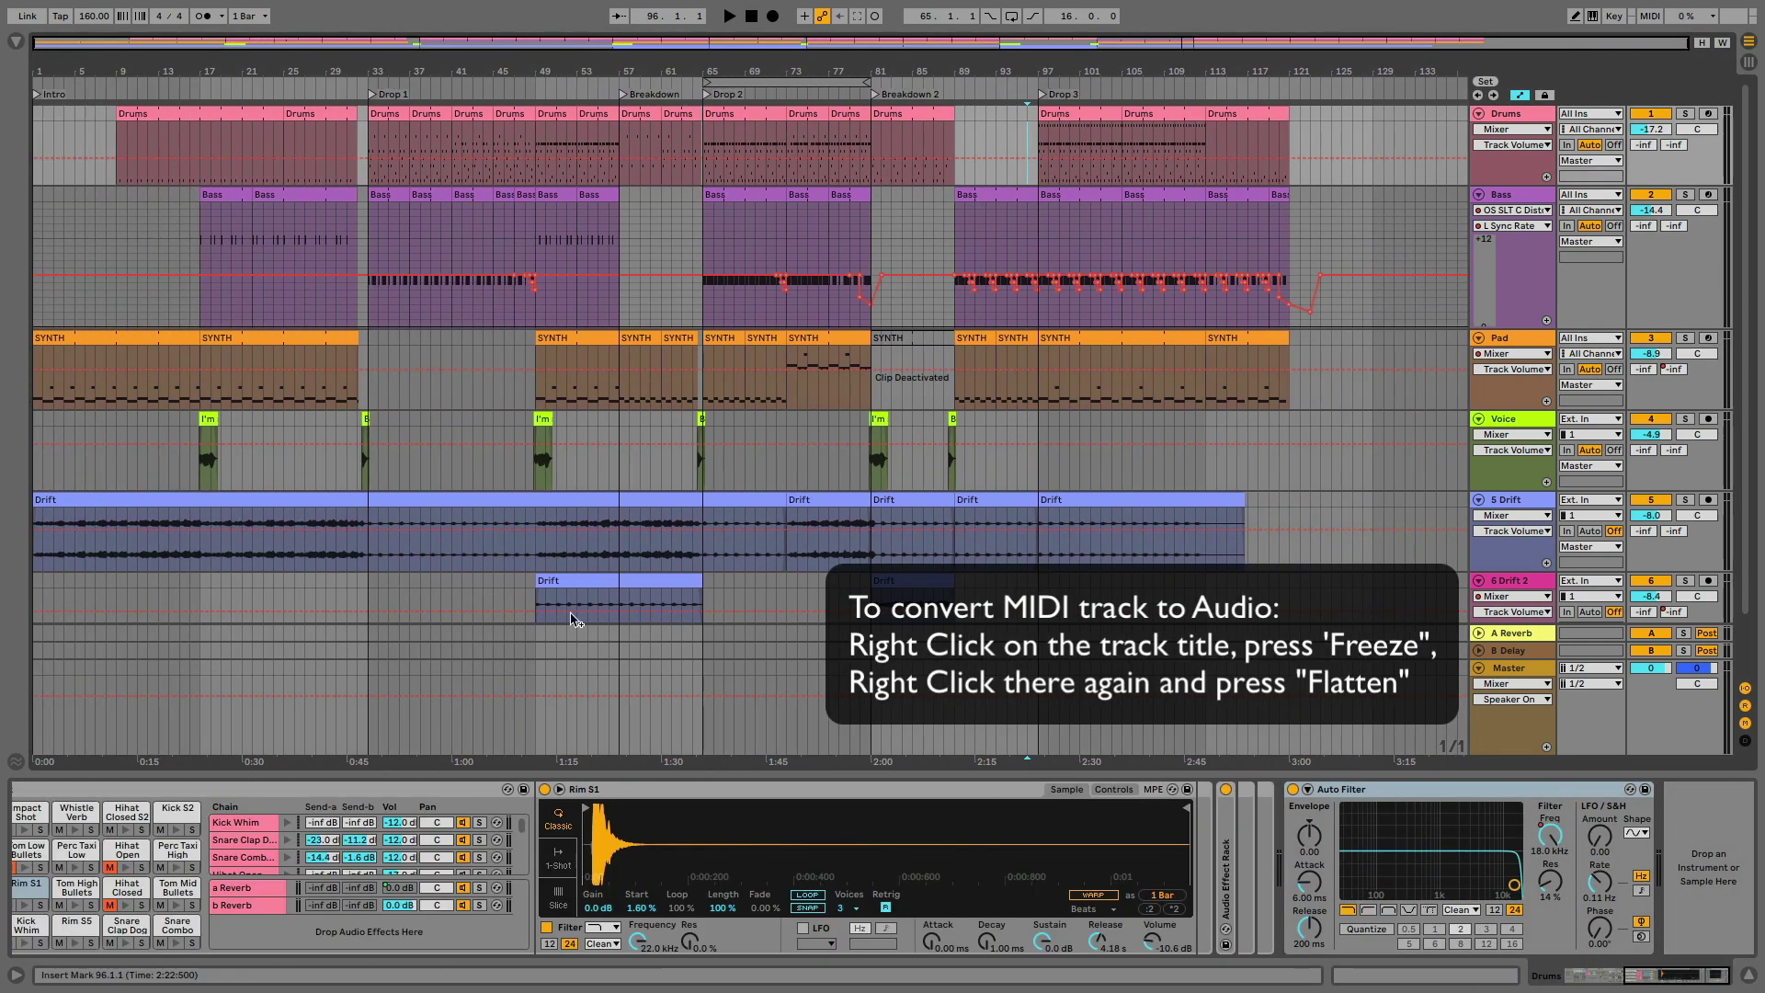
{"action": "left_click", "coordinate": [535, 563]}
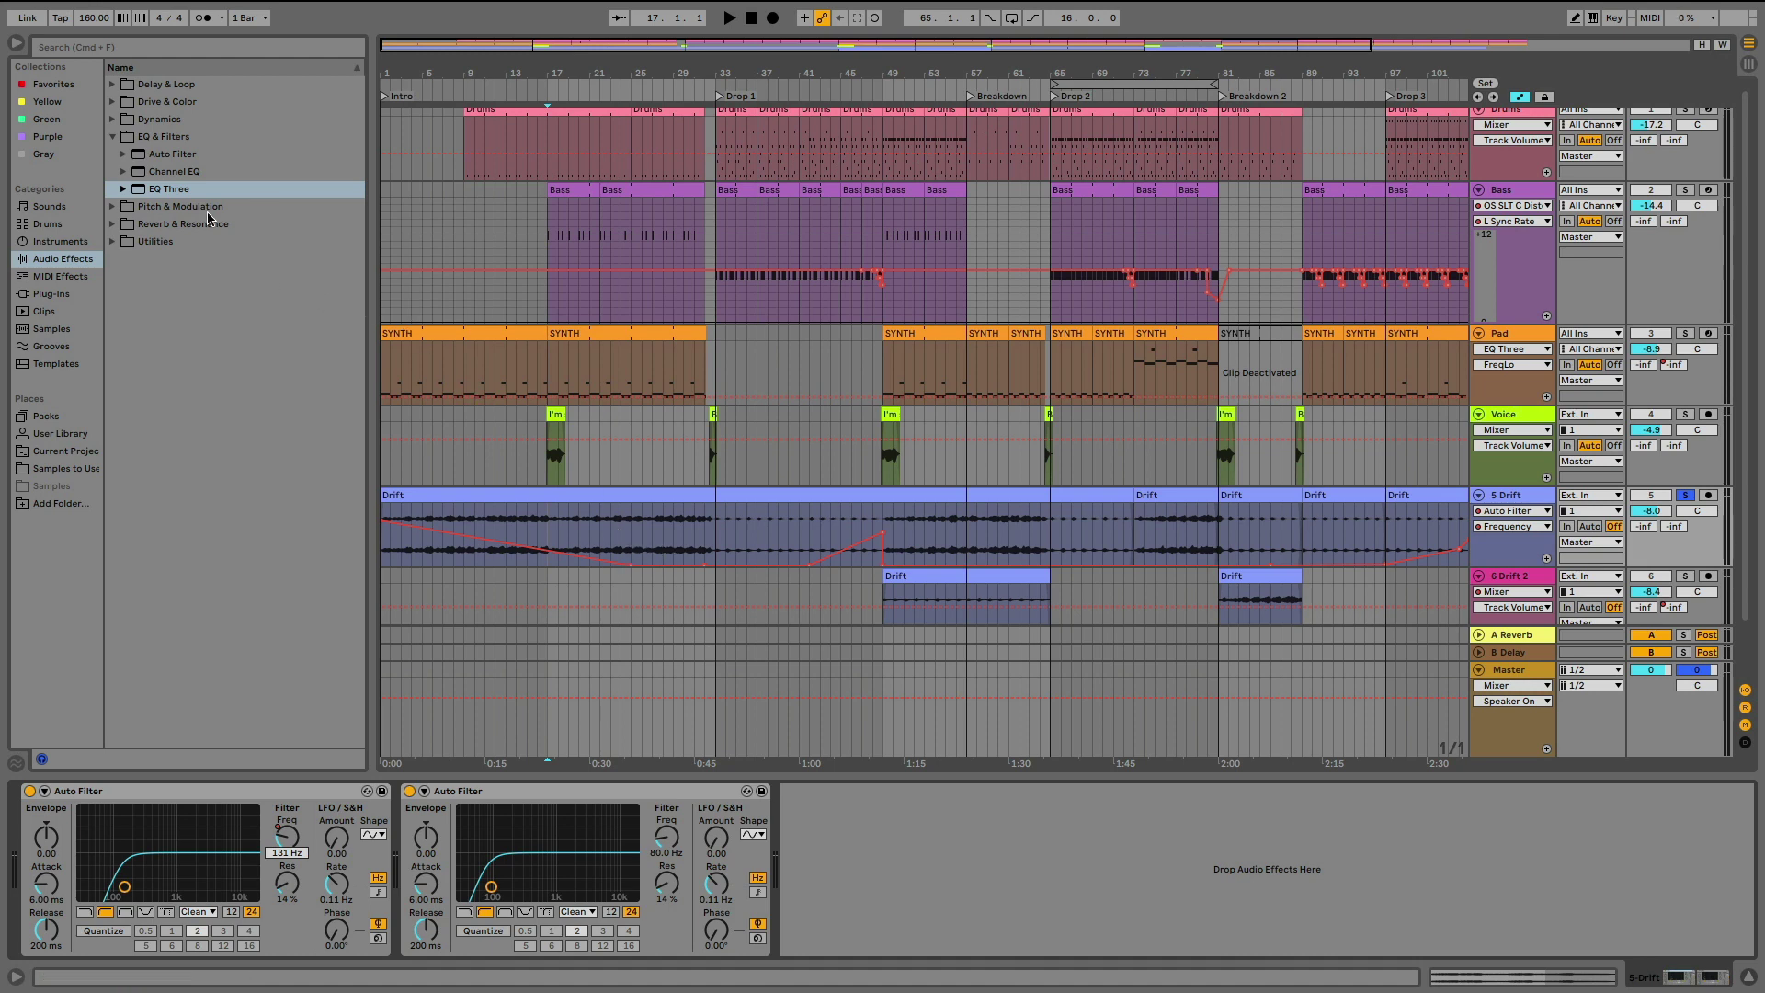
- Add EQ Three at the start of the 5 Drift track's device chain and lower its GainLow to -inf dB during playback
{"action": "left_click_drag", "start_coordinate": [173, 184], "coordinate": [32, 887]}
{"action": "key", "text": "space"}
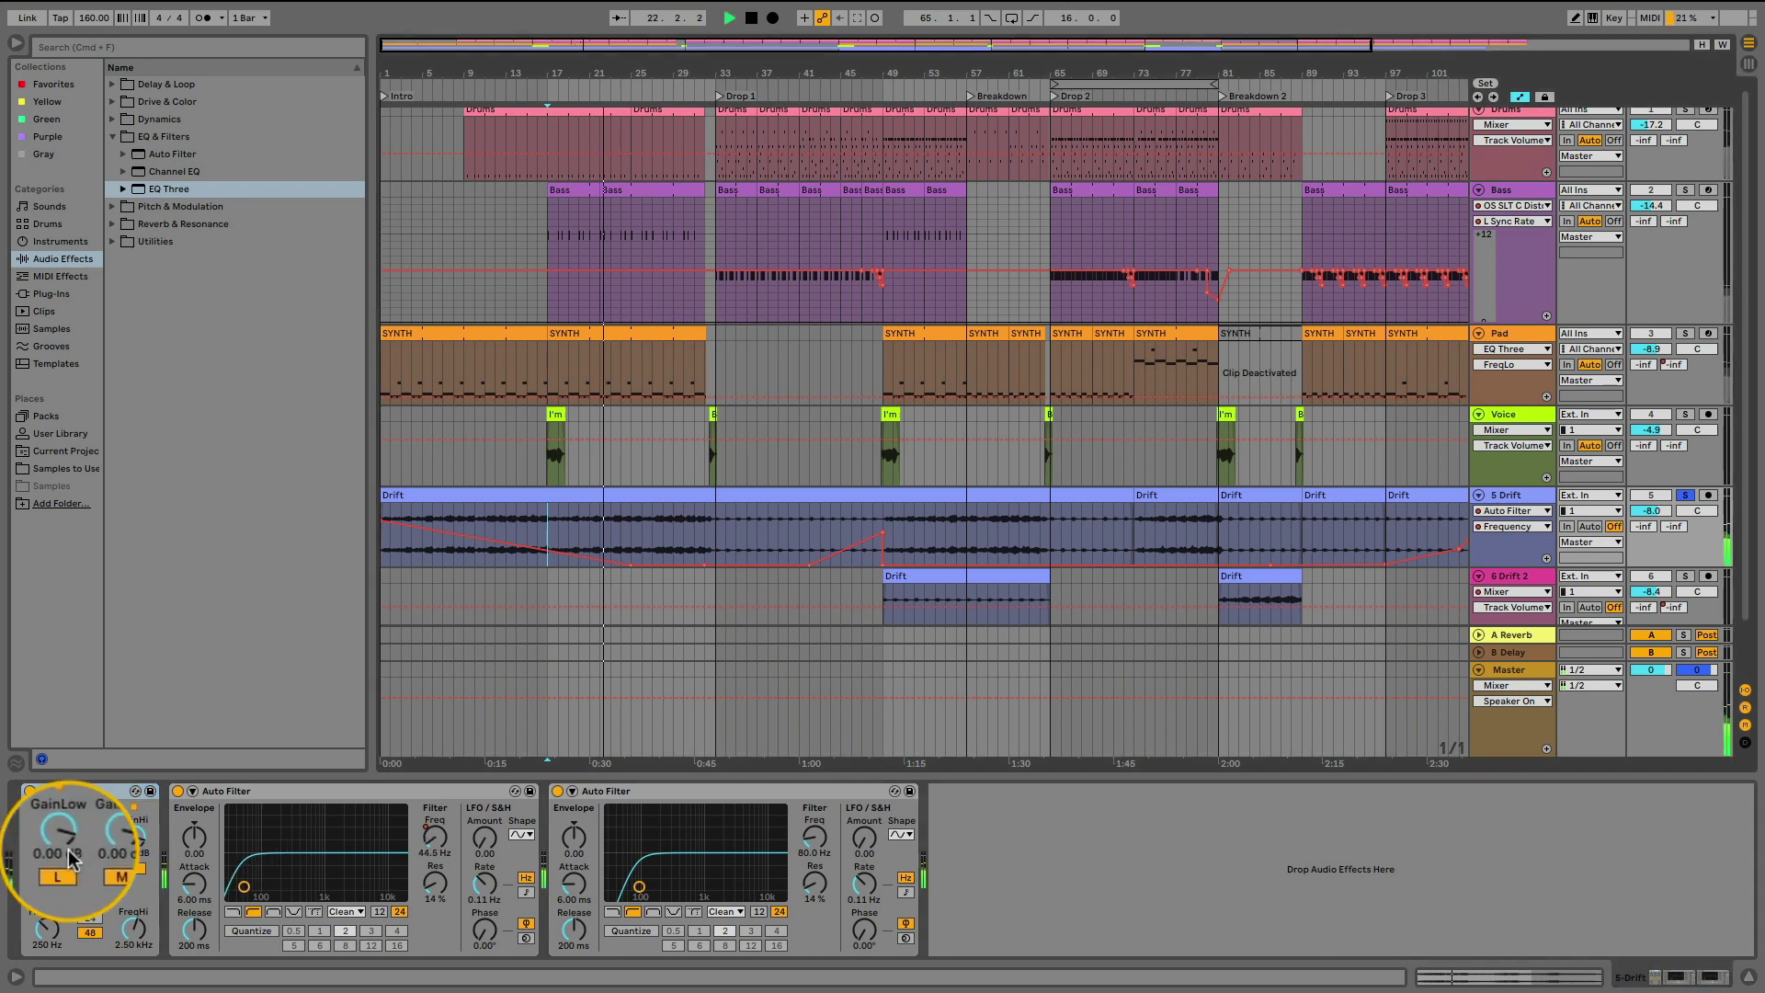
{"action": "left_click_drag", "start_coordinate": [49, 838], "coordinate": [57, 980]}
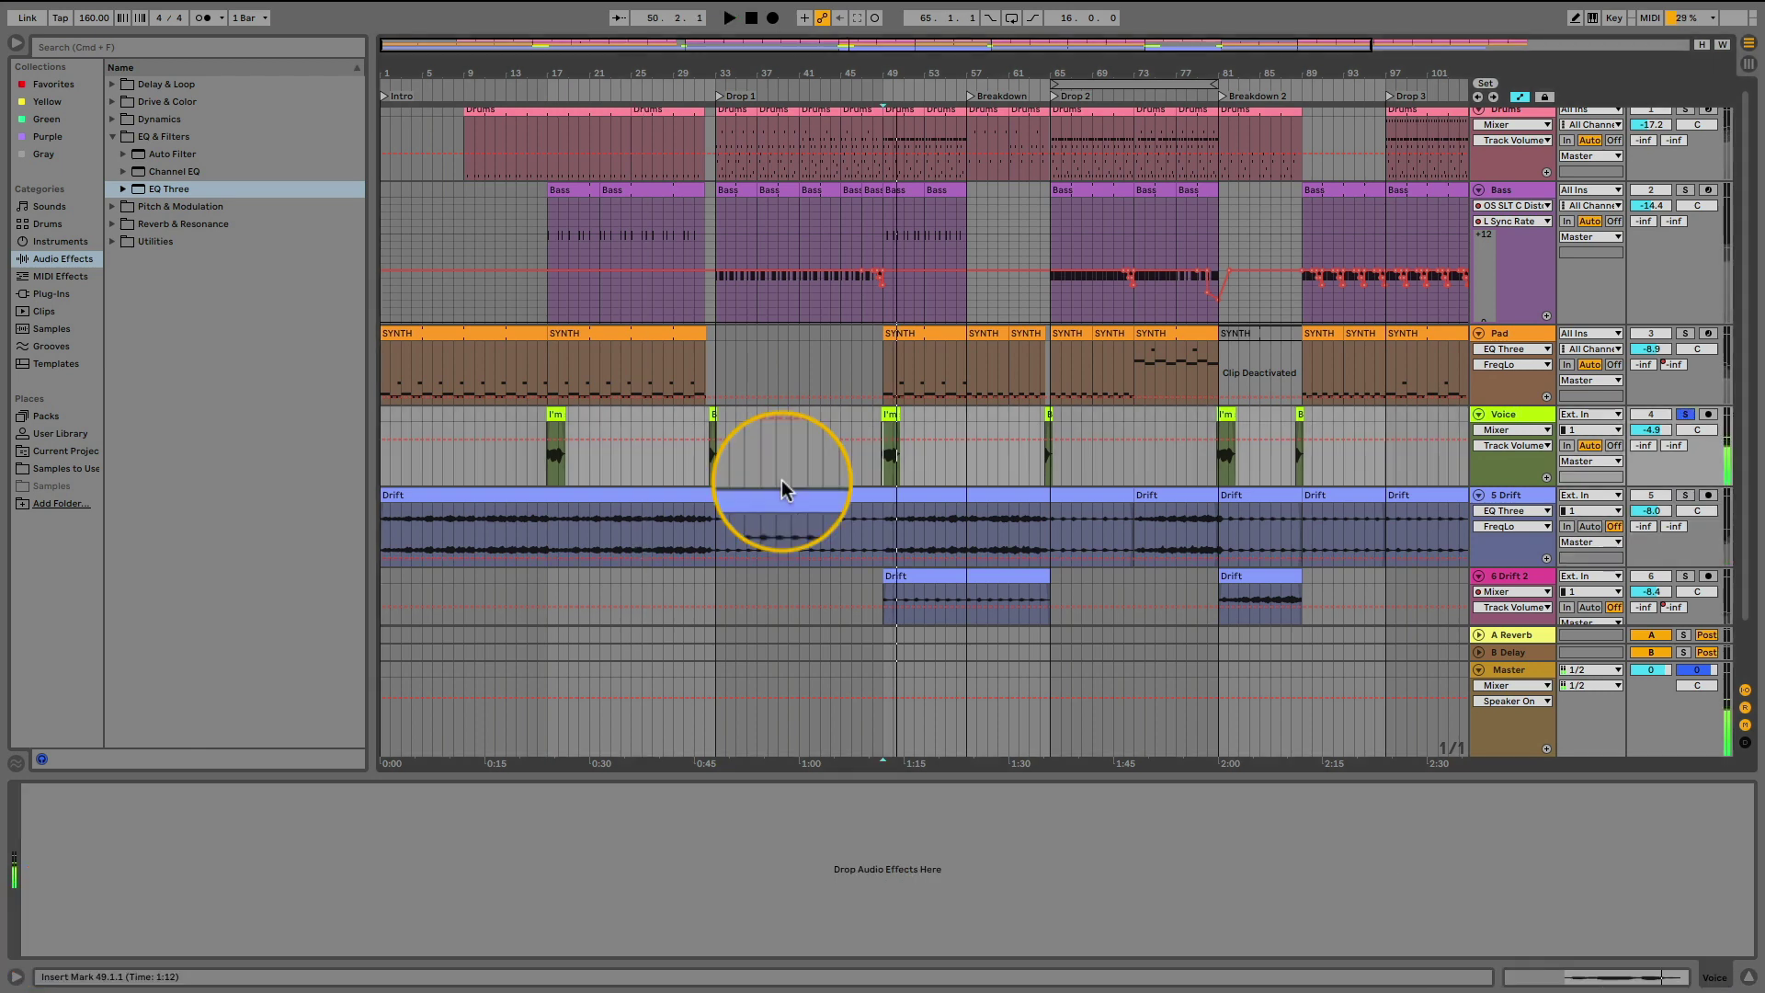
- Add EQ Three to the Voice track and set GainLow to -inf dB, FreqLow to 120 Hz and the slope to 24
{"action": "double_click", "coordinate": [187, 191]}
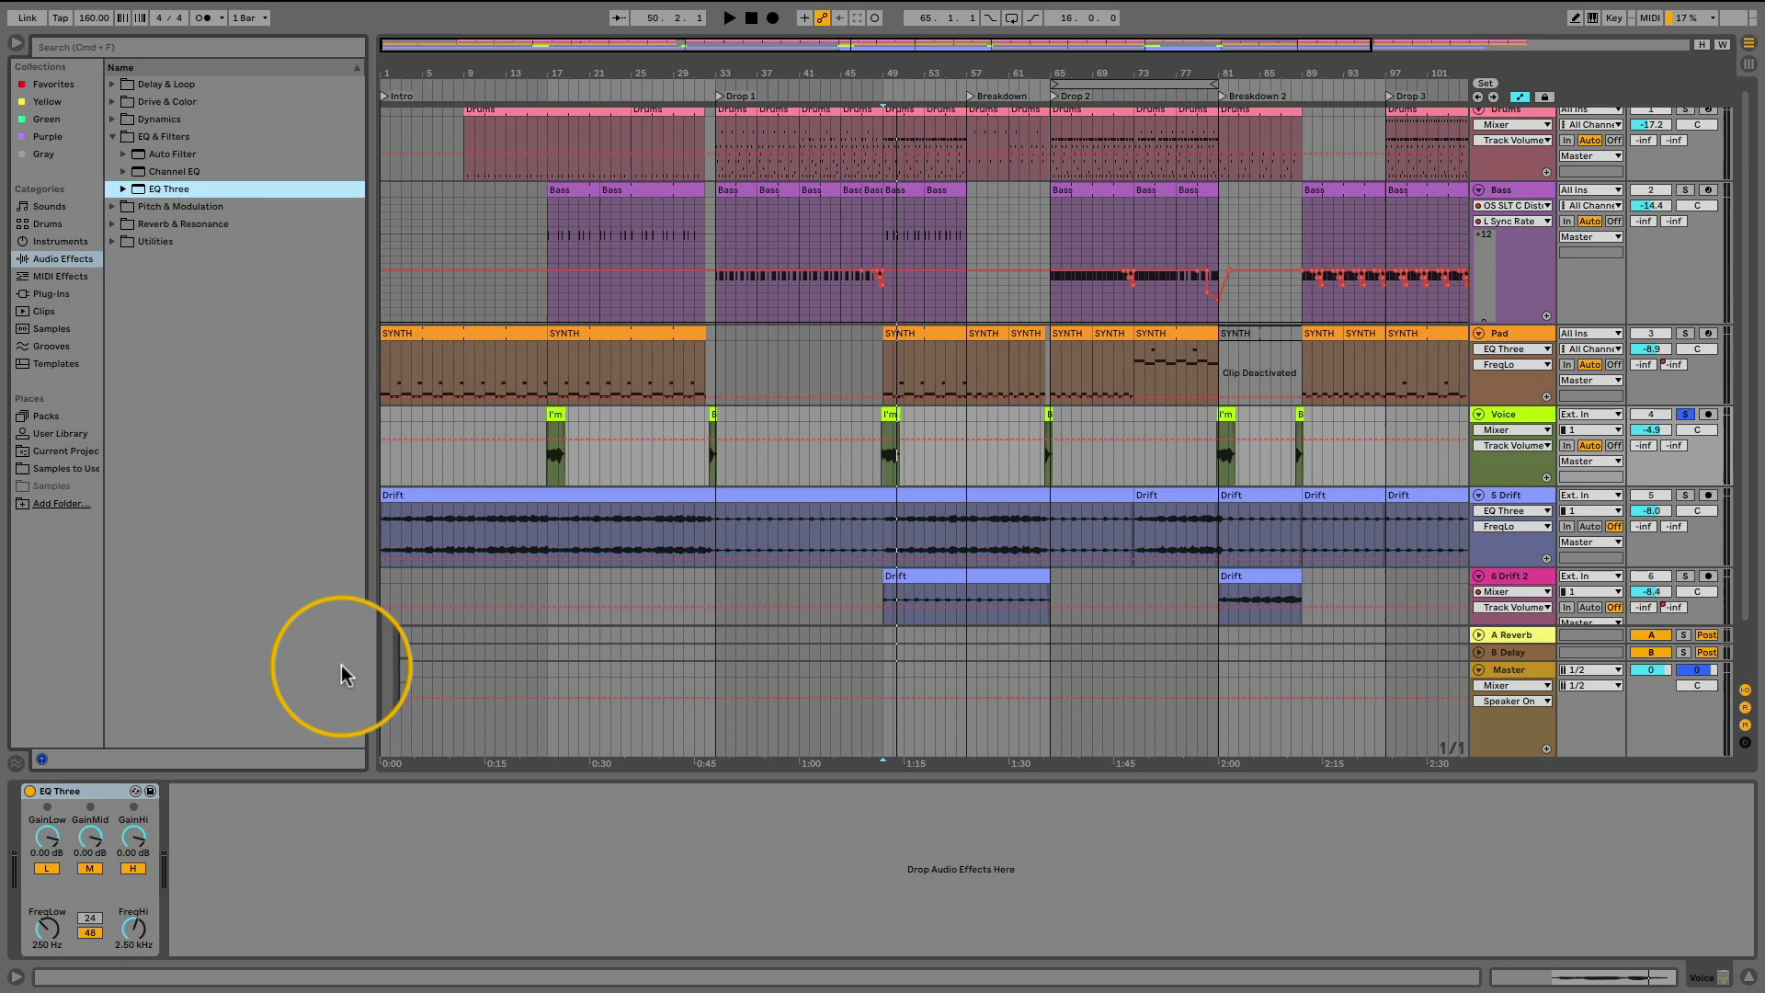
{"action": "key", "text": "space"}
{"action": "left_click_drag", "start_coordinate": [49, 838], "coordinate": [49, 910]}
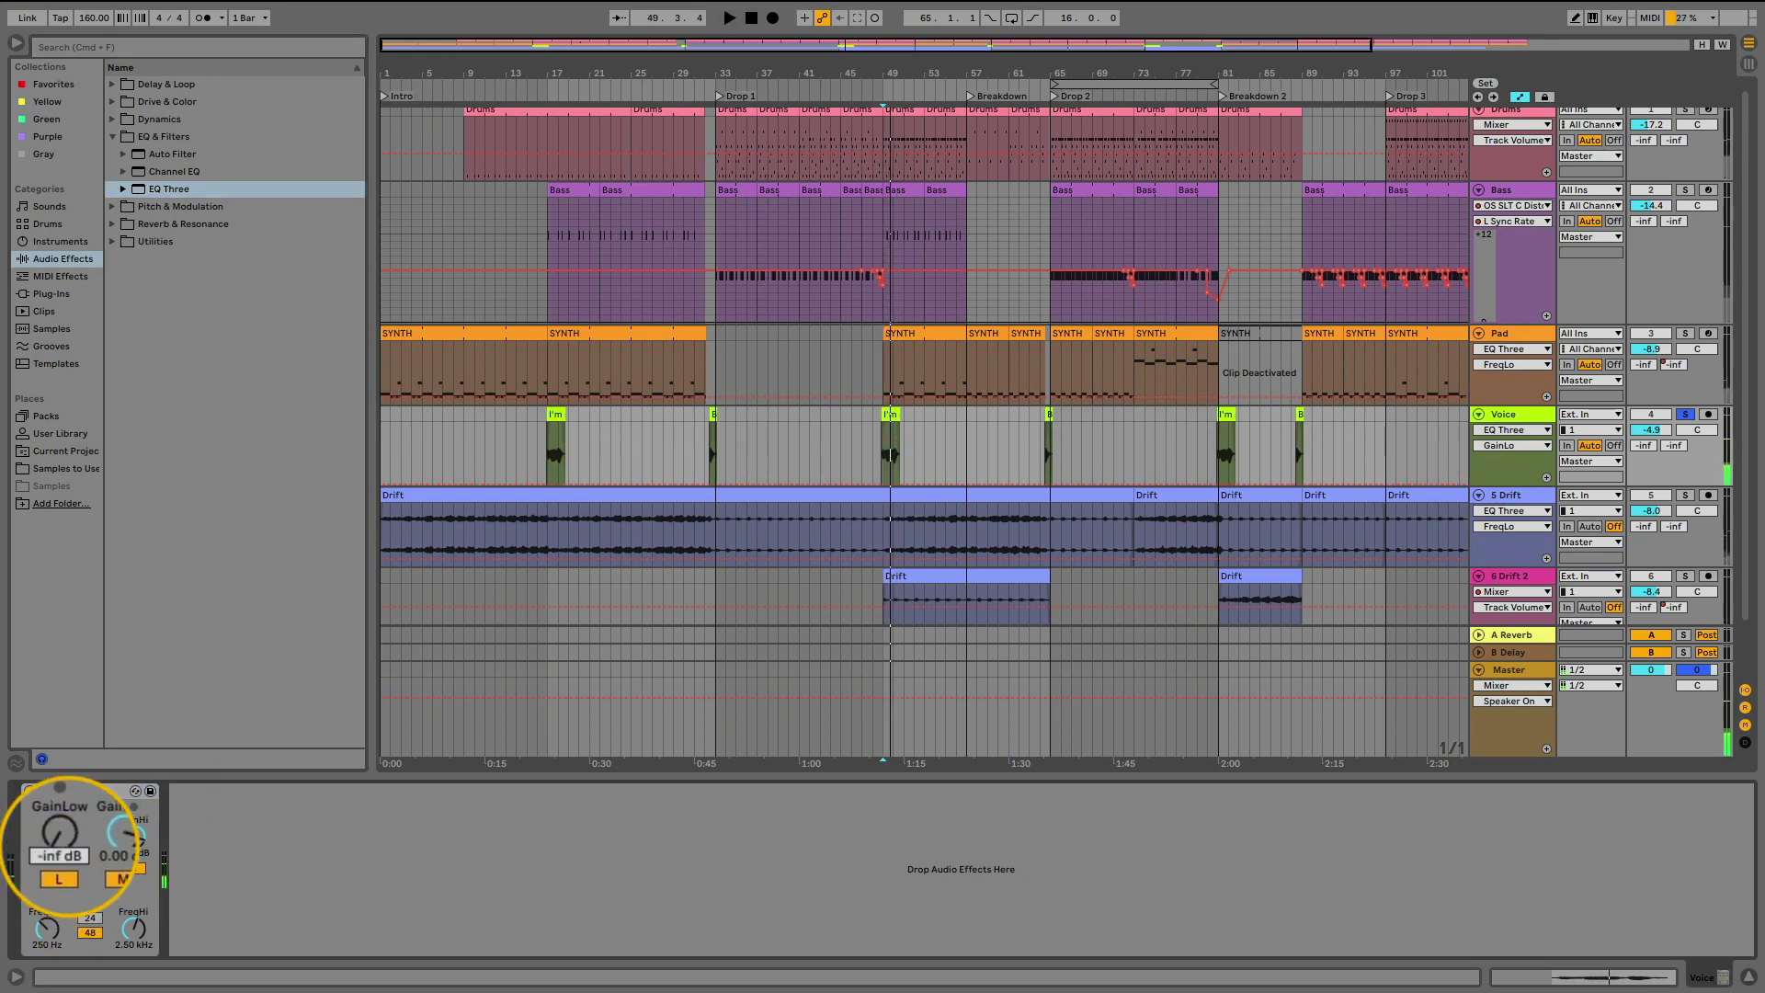
{"action": "key", "text": "space"}
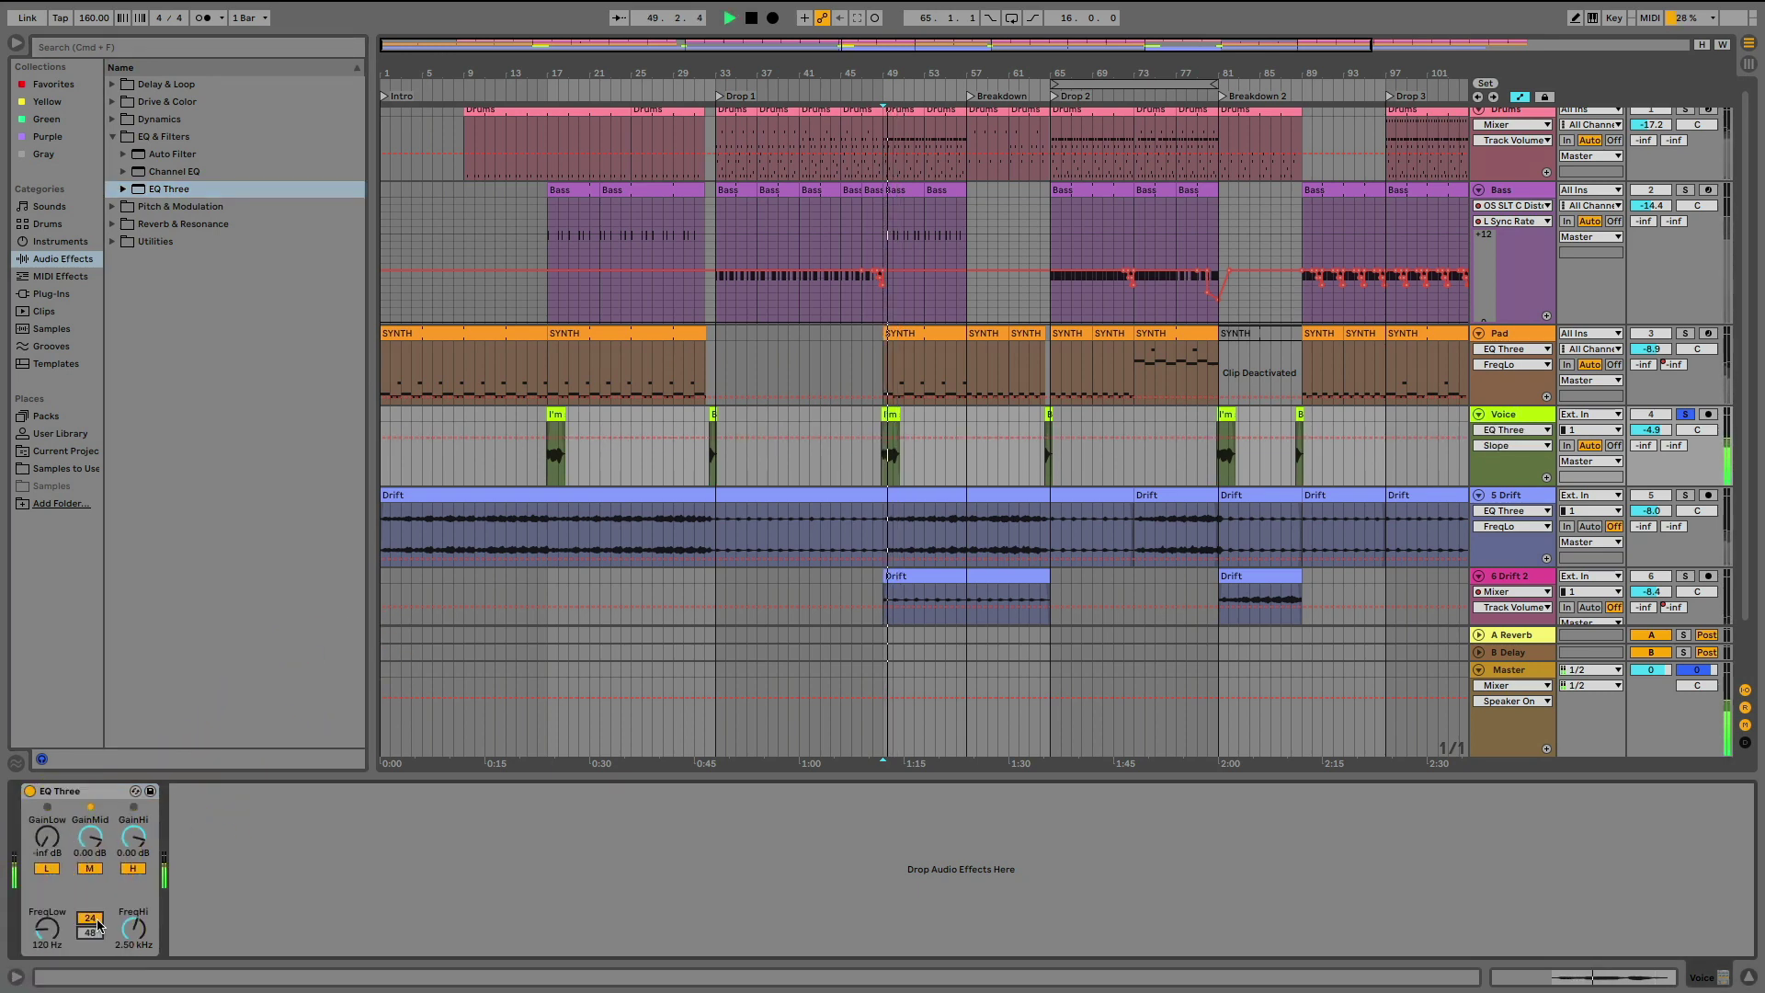
{"action": "left_click", "coordinate": [89, 927]}
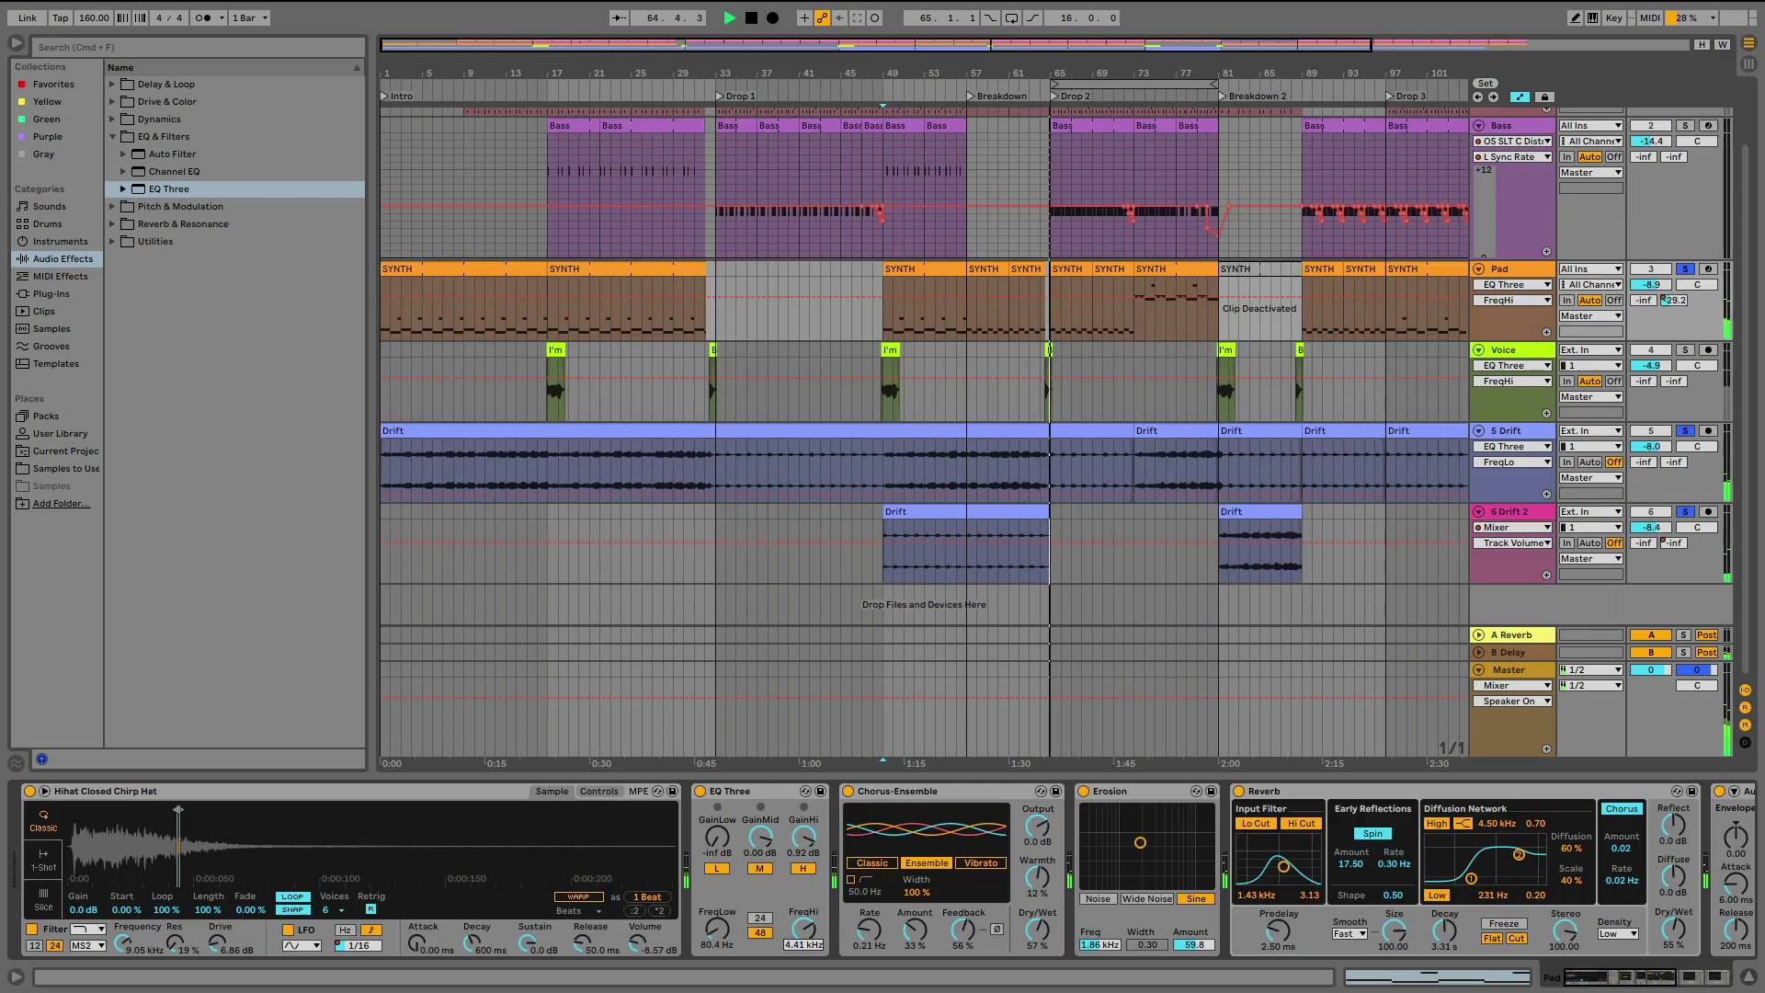
- Adjust the Pad track's EQ Three to FreqHi 3.88 kHz, GainHi 1.24 dB and GainMid -1.30 dB
{"action": "left_click_drag", "start_coordinate": [804, 931], "coordinate": [804, 925]}
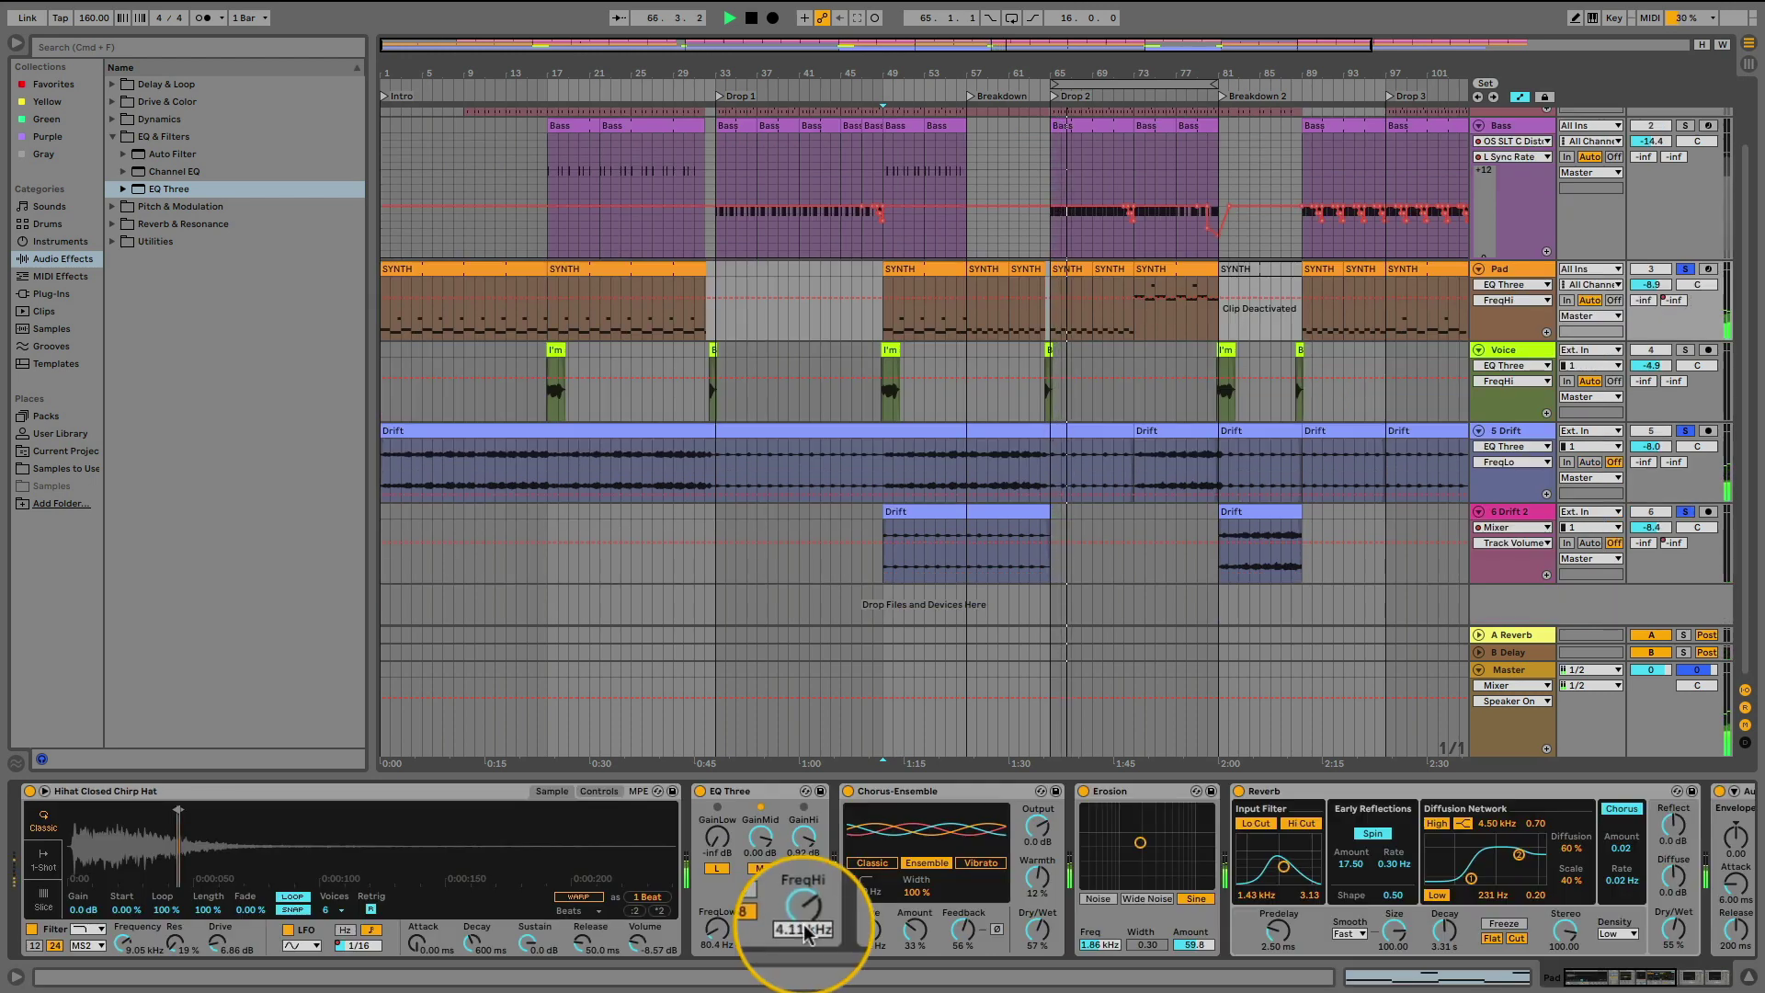
{"action": "left_click_drag", "start_coordinate": [804, 843], "coordinate": [761, 839]}
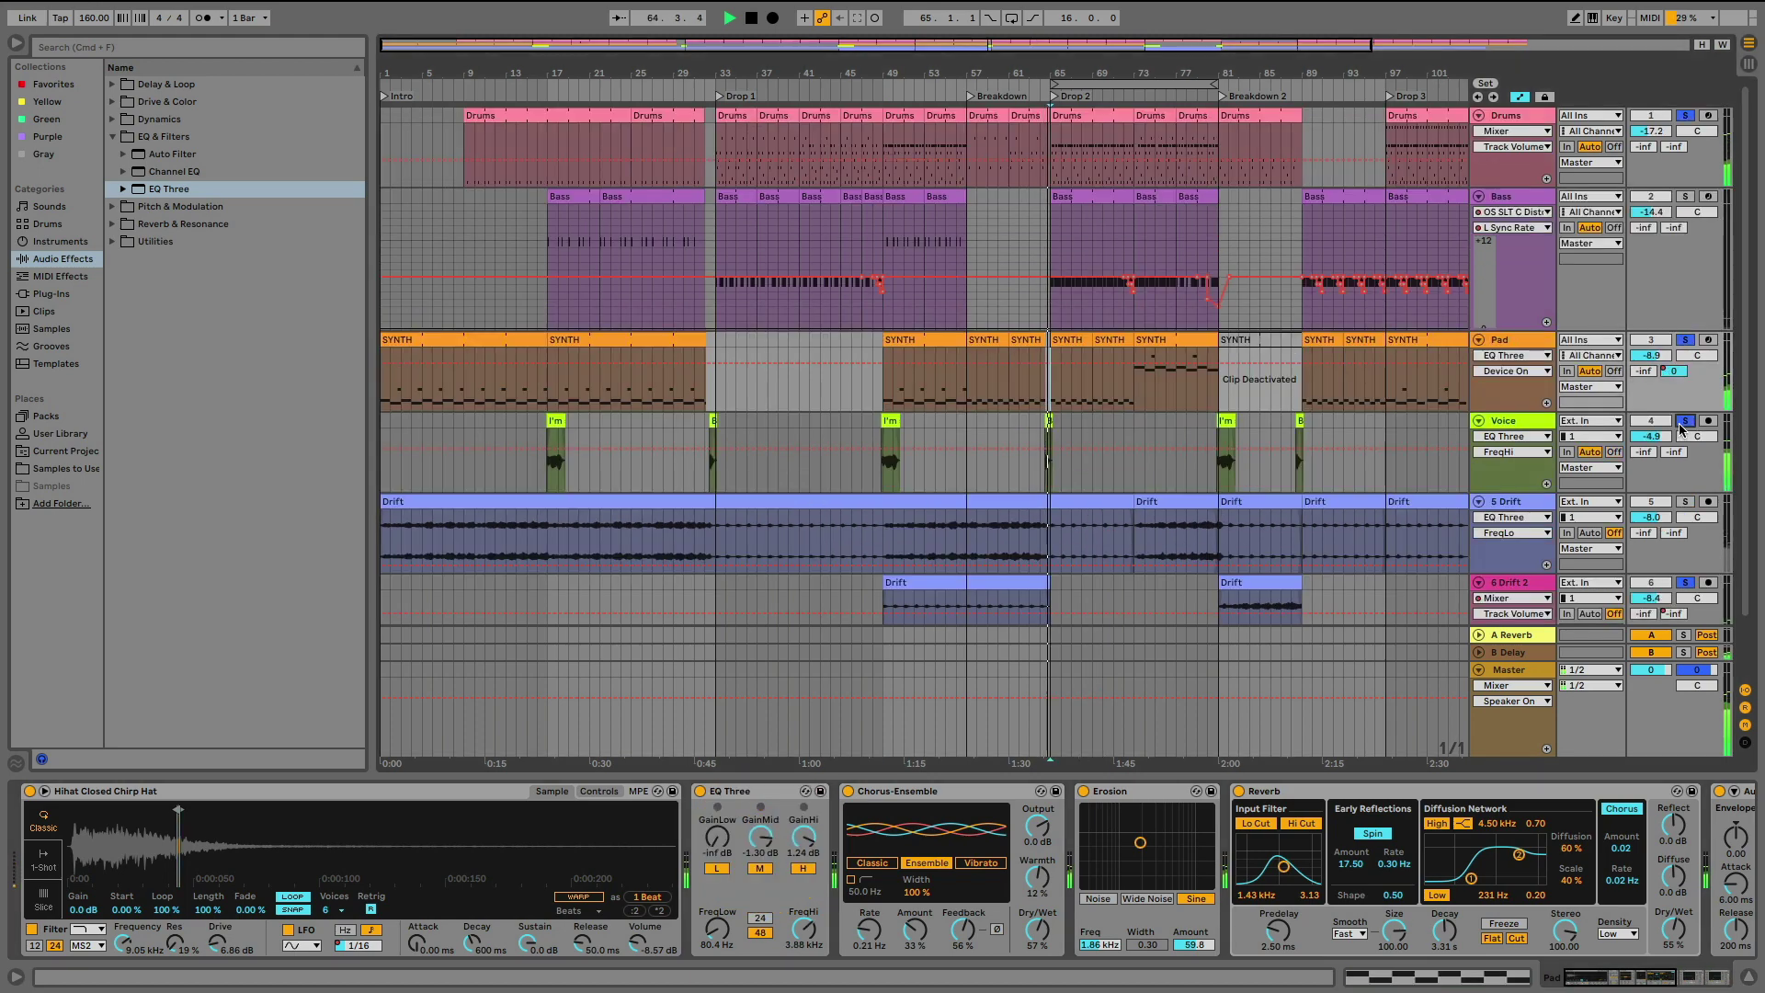
- Toggle solo on the Pad and 5 Drift tracks during playback to compare their sound in the mix
{"action": "left_click", "coordinate": [1686, 340]}
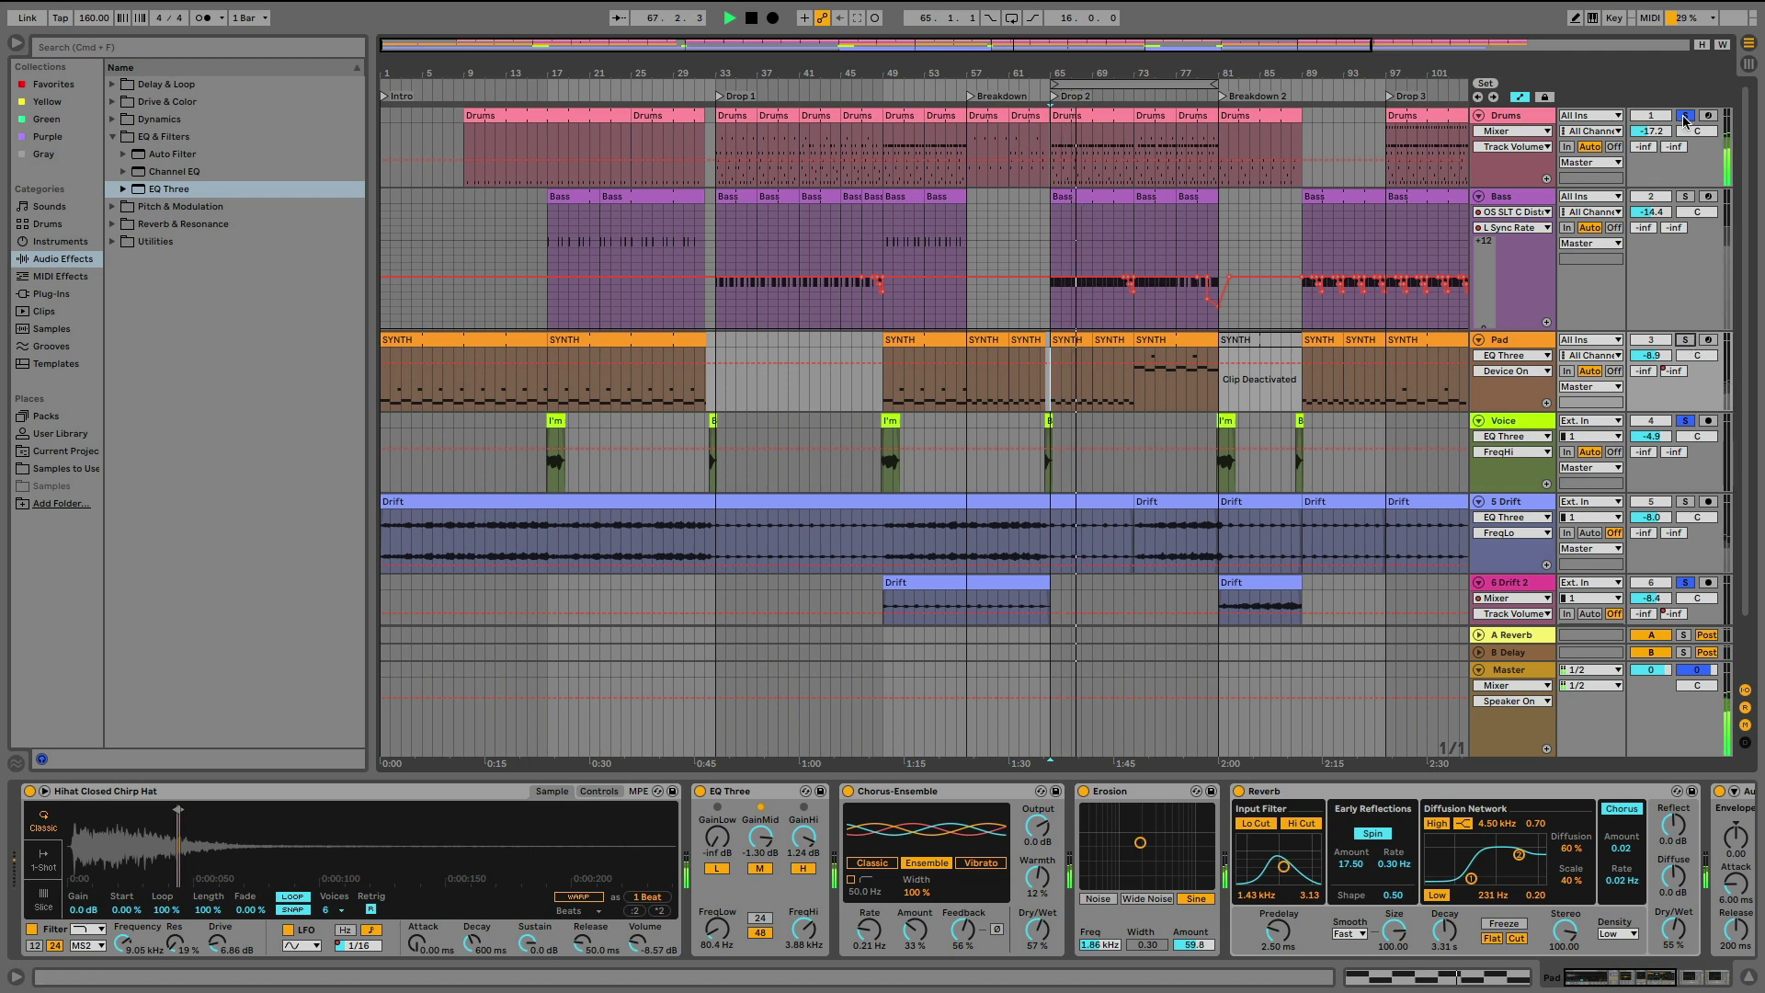
{"action": "left_click", "coordinate": [1684, 501]}
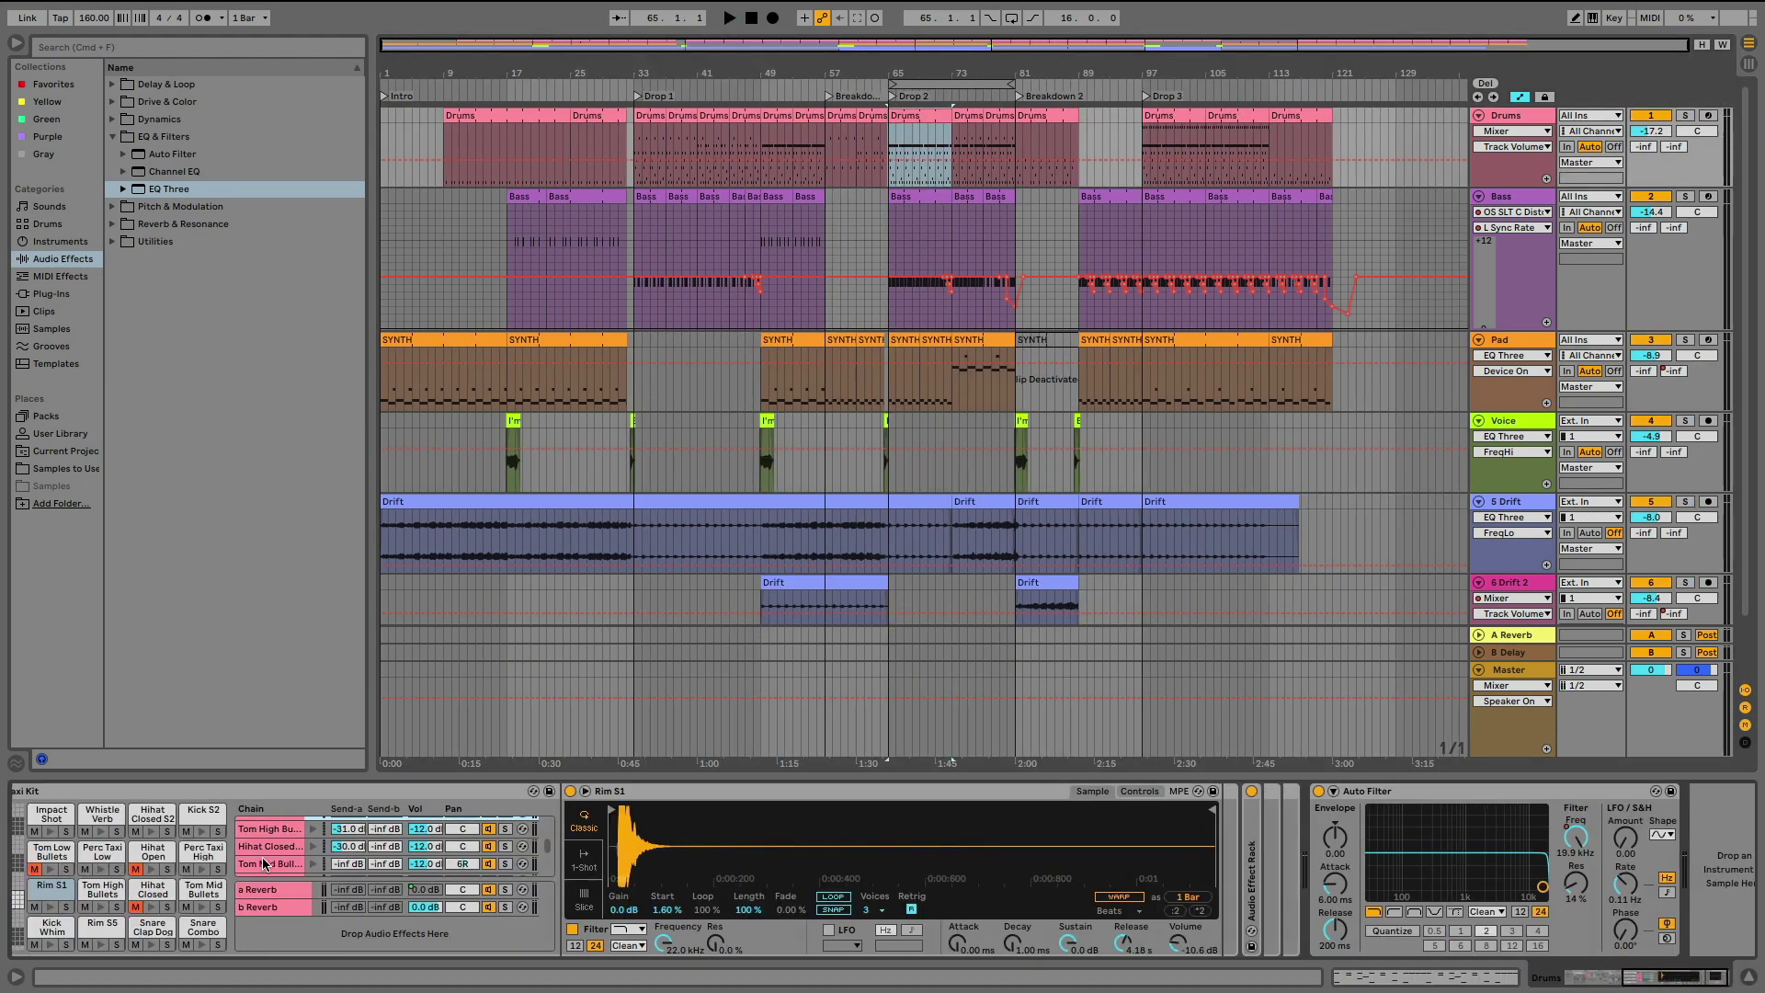
- Check both chains in the Drums track's Warehouse Stutter Kit rack and add EQ Three after the Taxi Kit
{"action": "scroll", "coordinate": [264, 864], "scroll_direction": "left", "scroll_amount": 10}
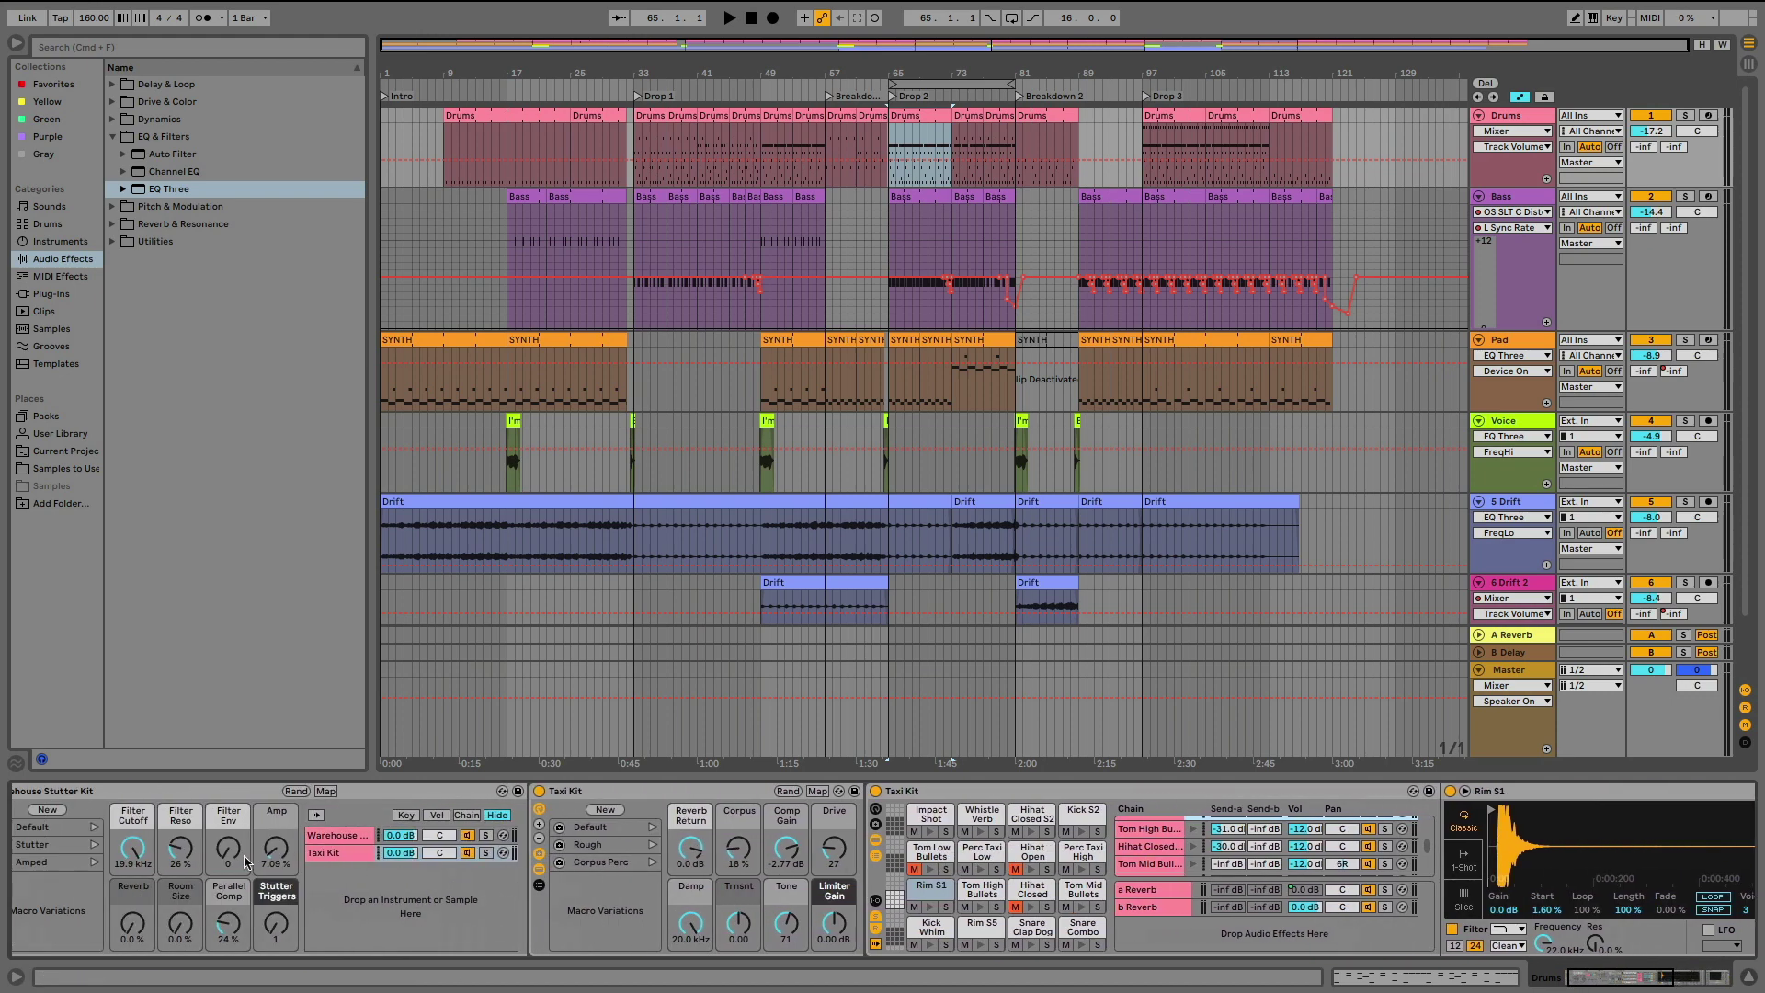
{"action": "left_click", "coordinate": [320, 838]}
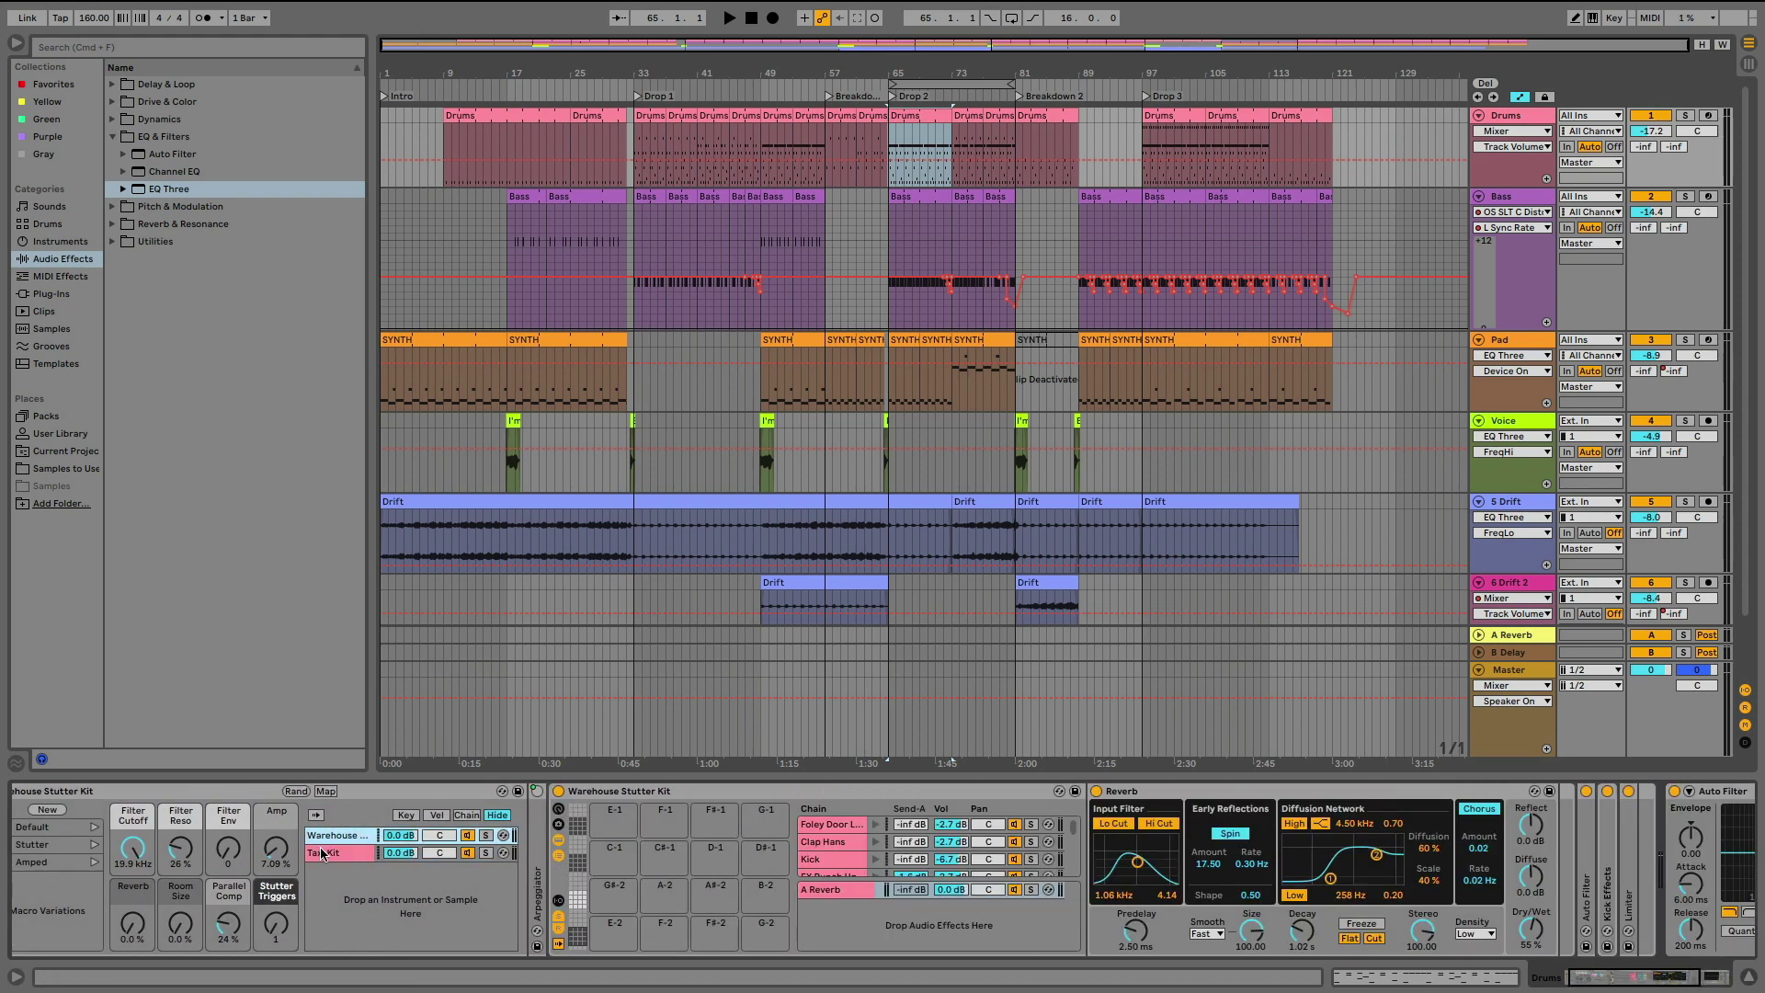
{"action": "left_click", "coordinate": [319, 854]}
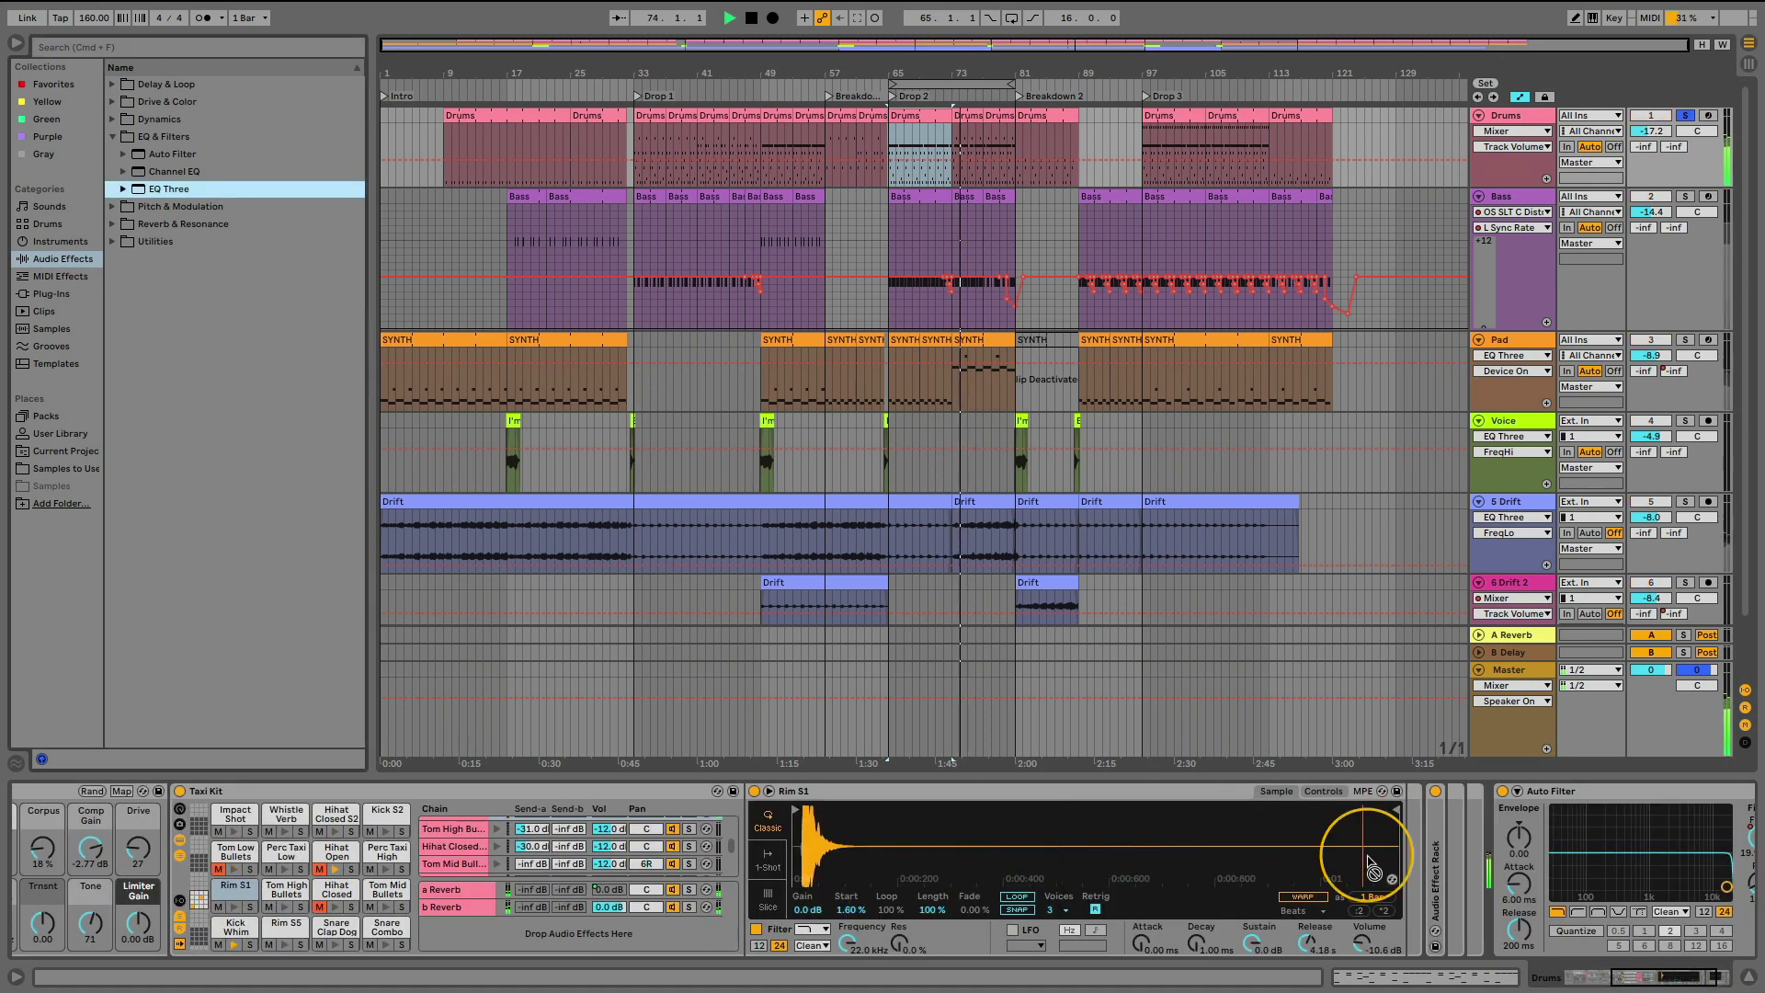
{"action": "left_click_drag", "start_coordinate": [1367, 852], "coordinate": [1411, 864]}
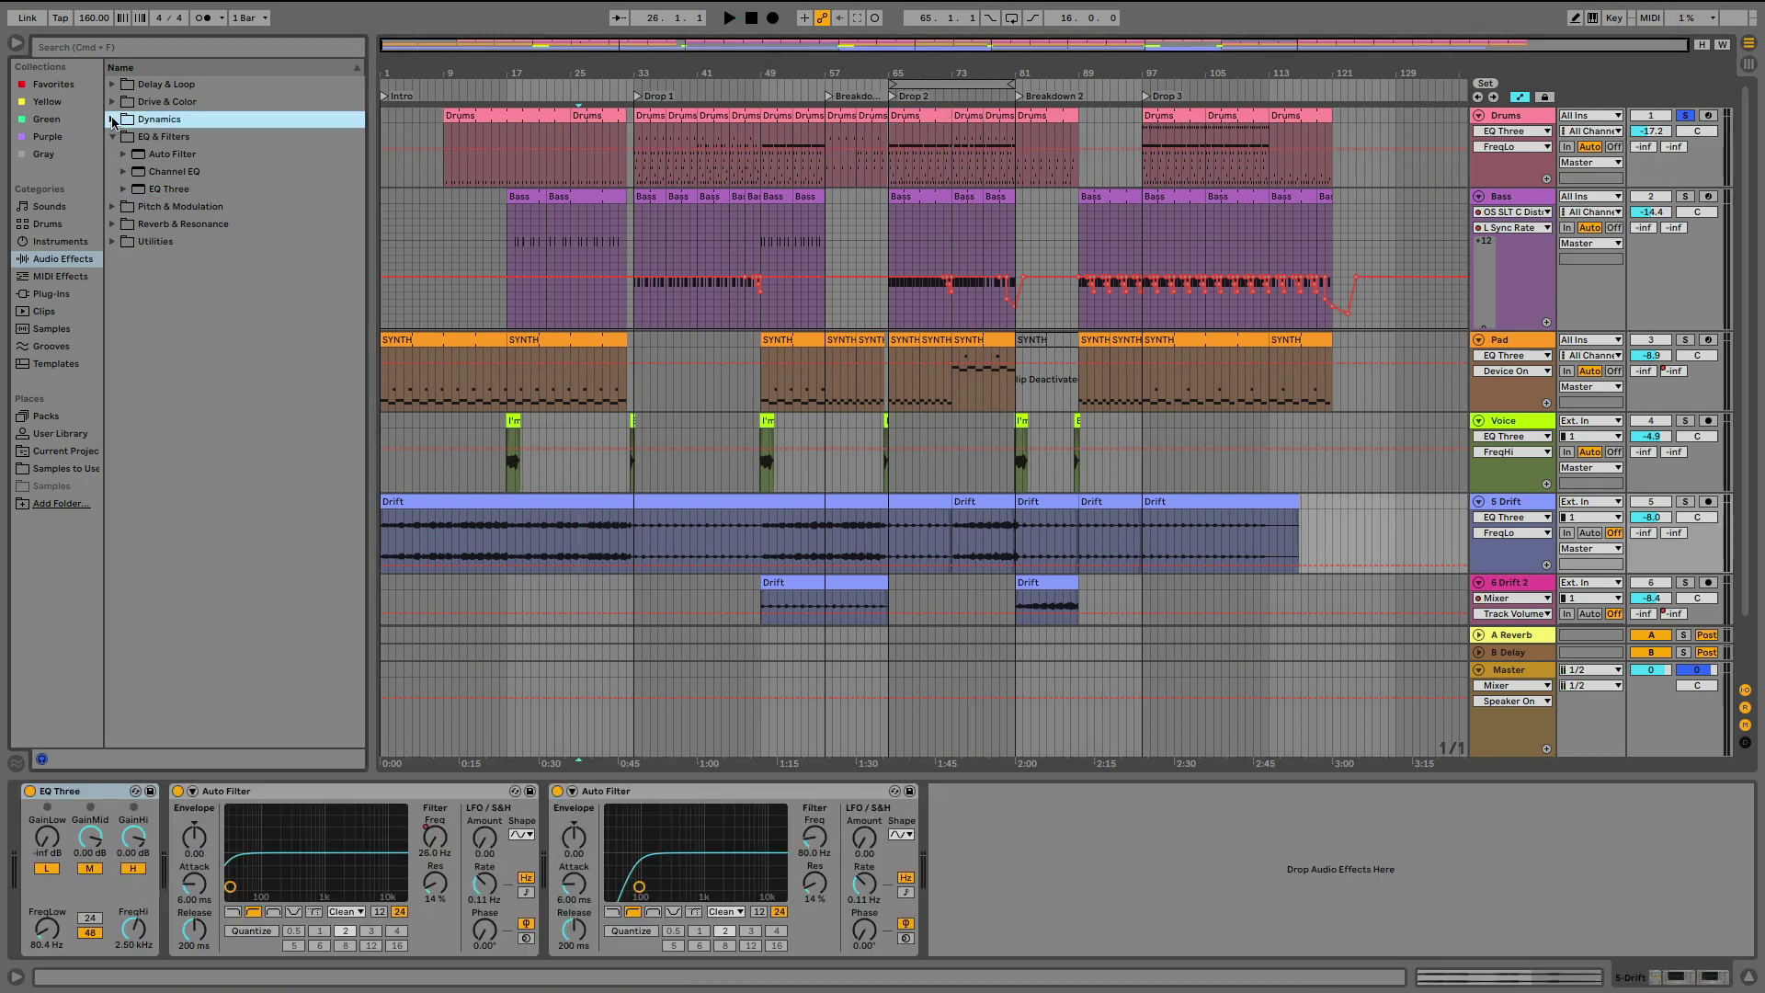
- Add a Compressor from the Dynamics effects to the end of the 5 Drift track's device chain
{"action": "left_click", "coordinate": [114, 122]}
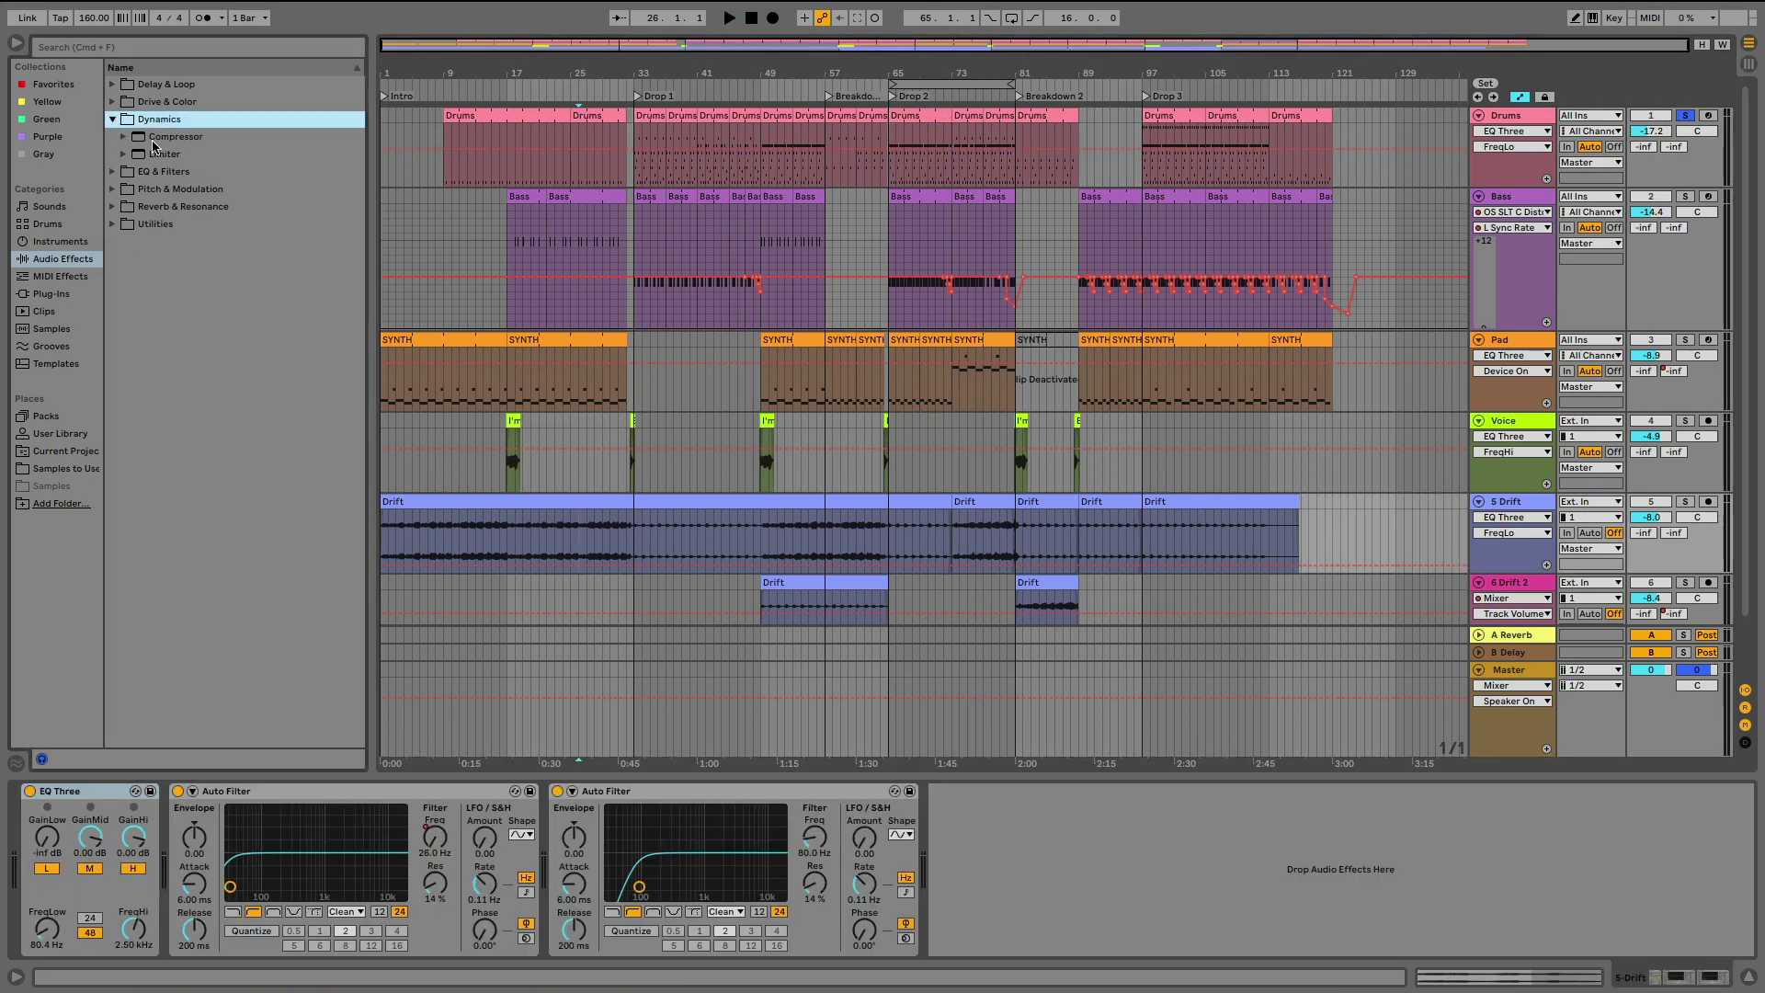
{"action": "left_click_drag", "start_coordinate": [156, 138], "coordinate": [185, 161]}
{"action": "left_click_drag", "start_coordinate": [1003, 898], "coordinate": [1009, 903]}
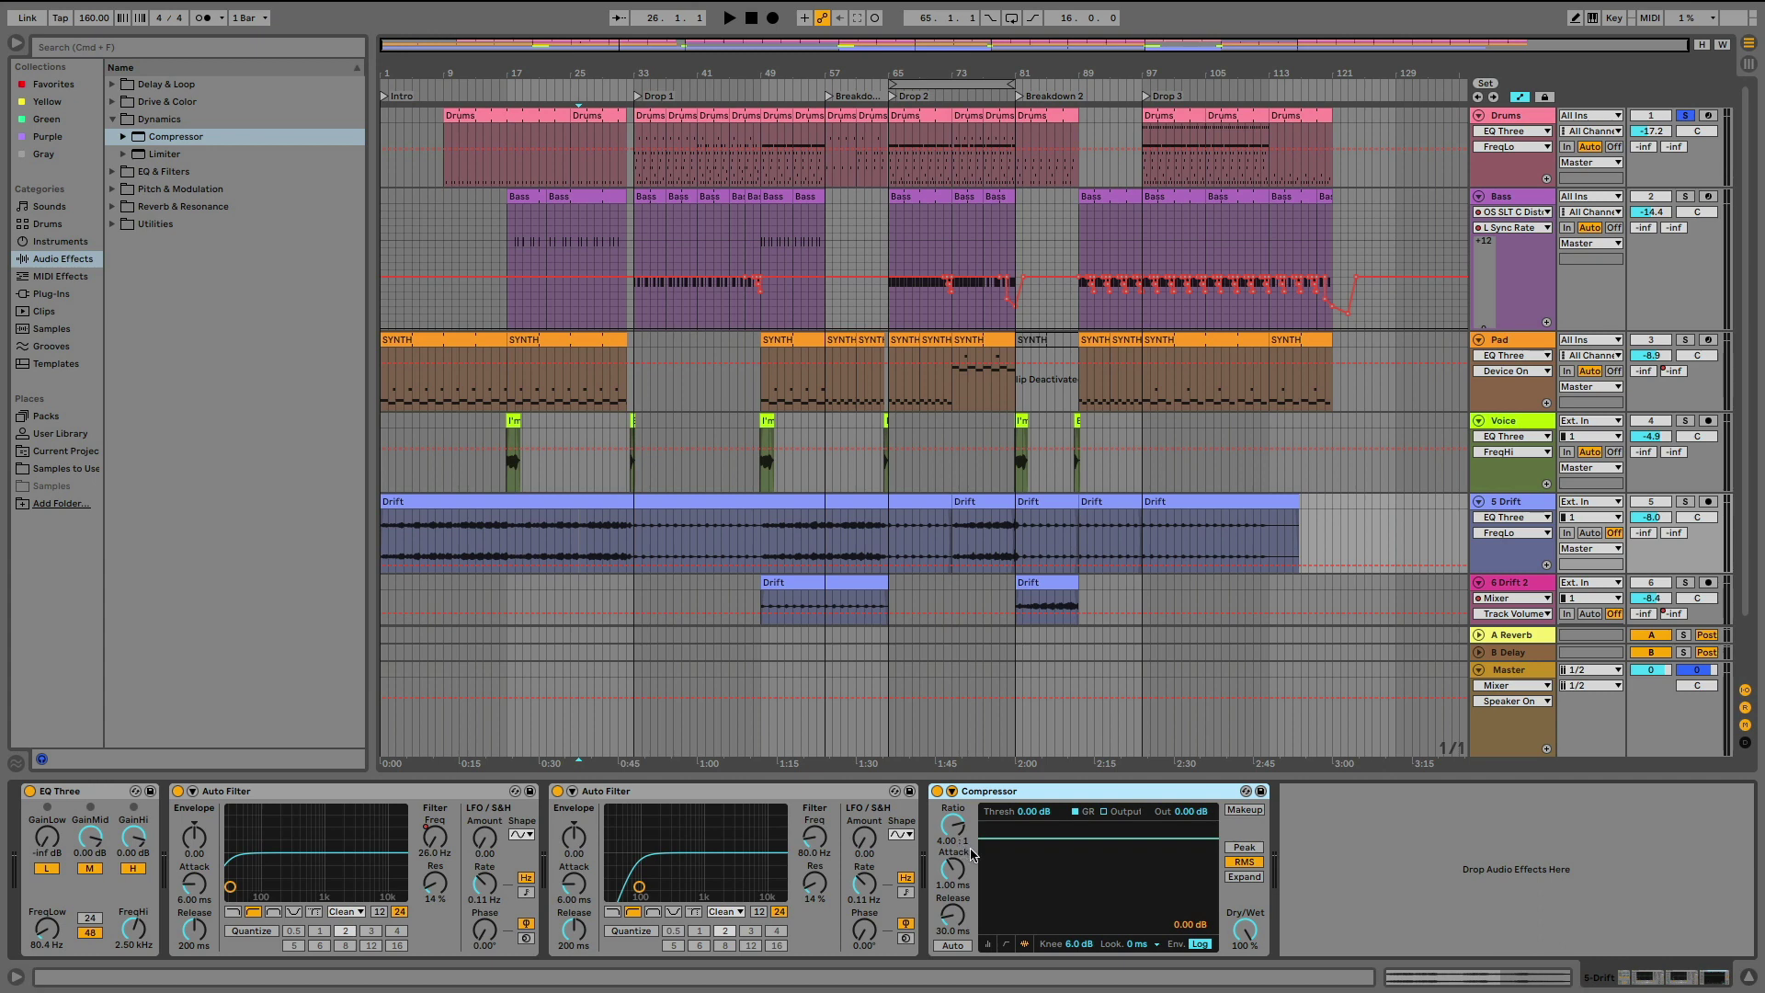
- Display the 5 Drift Compressor's transfer curve, lower its threshold to -27.2 dB and raise its output gain
{"action": "left_click", "coordinate": [1006, 944]}
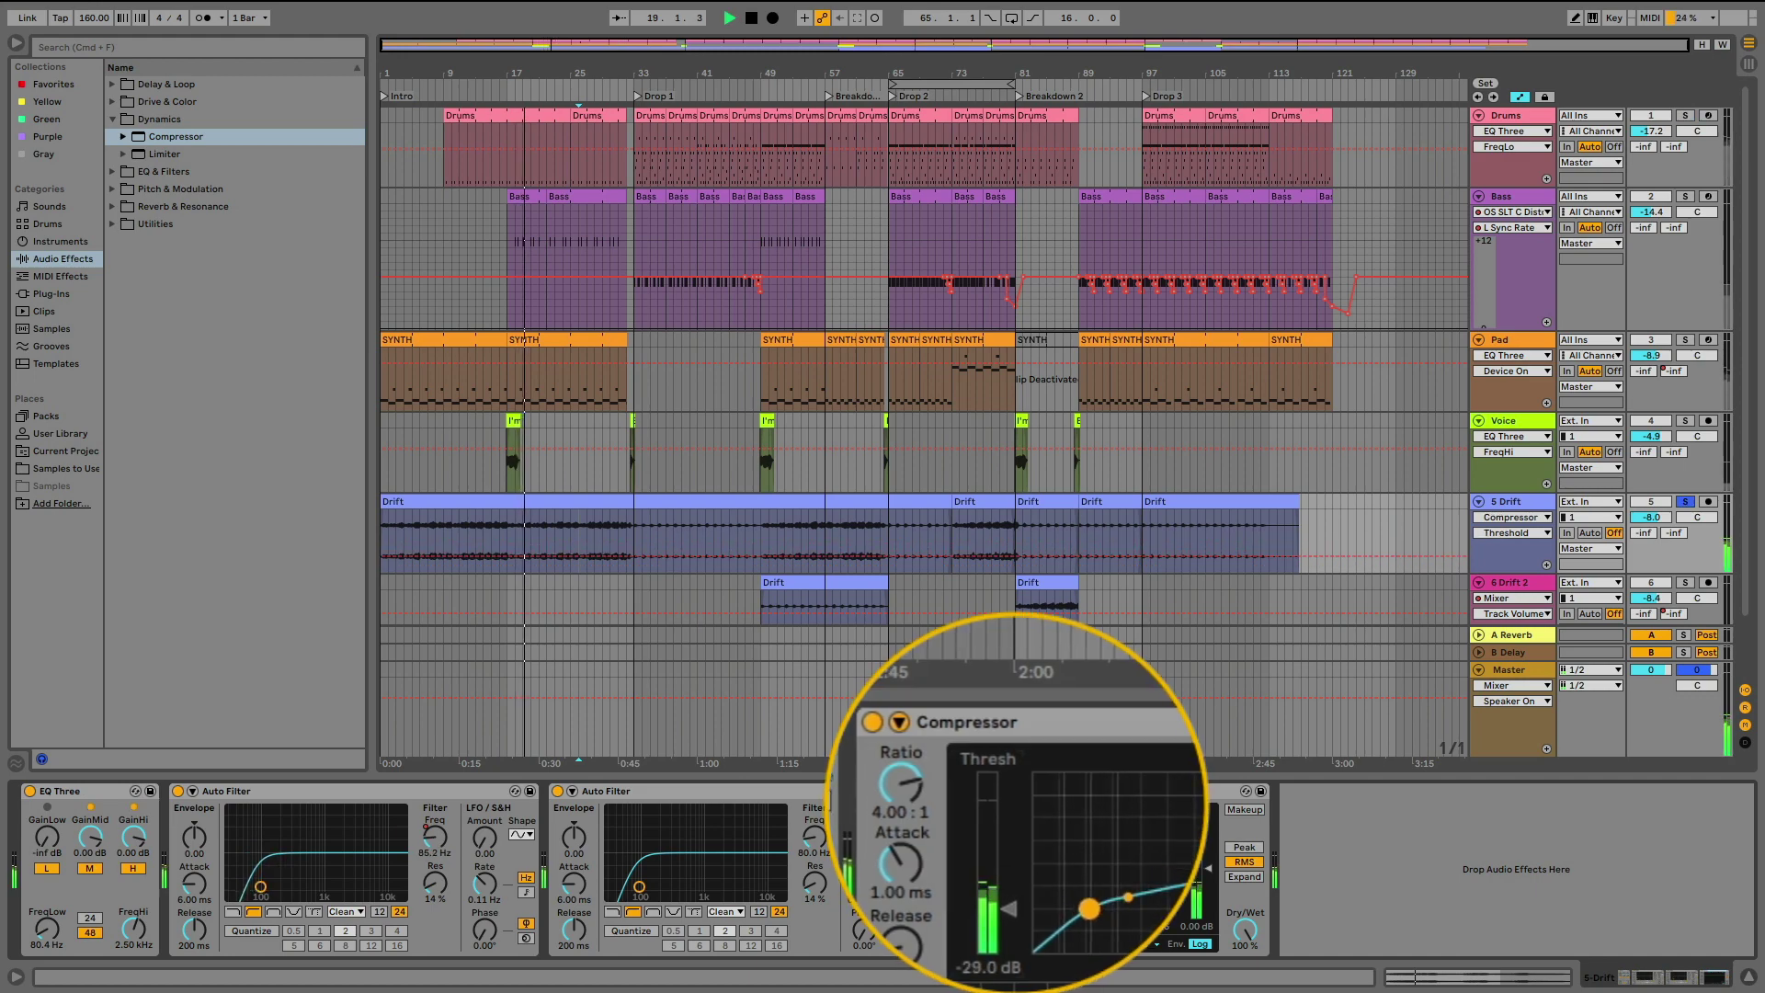
{"action": "left_click_drag", "start_coordinate": [1008, 908], "coordinate": [1009, 903]}
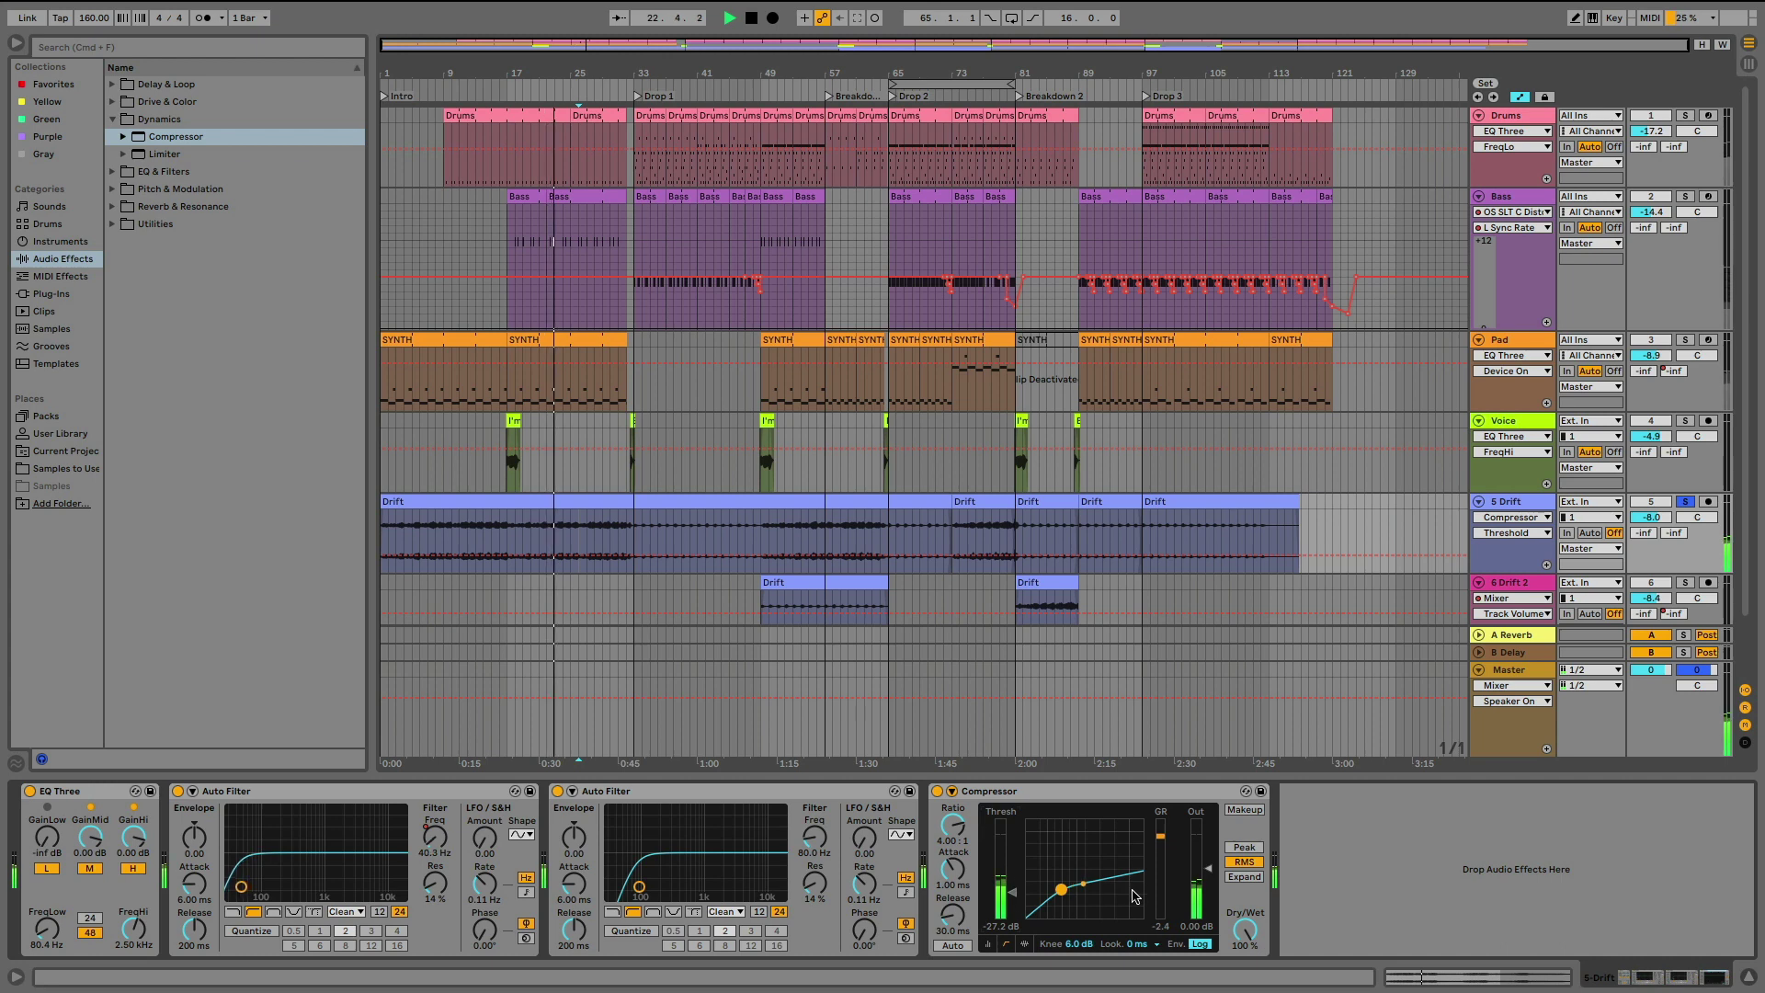
{"action": "left_click_drag", "start_coordinate": [1211, 860], "coordinate": [1212, 848]}
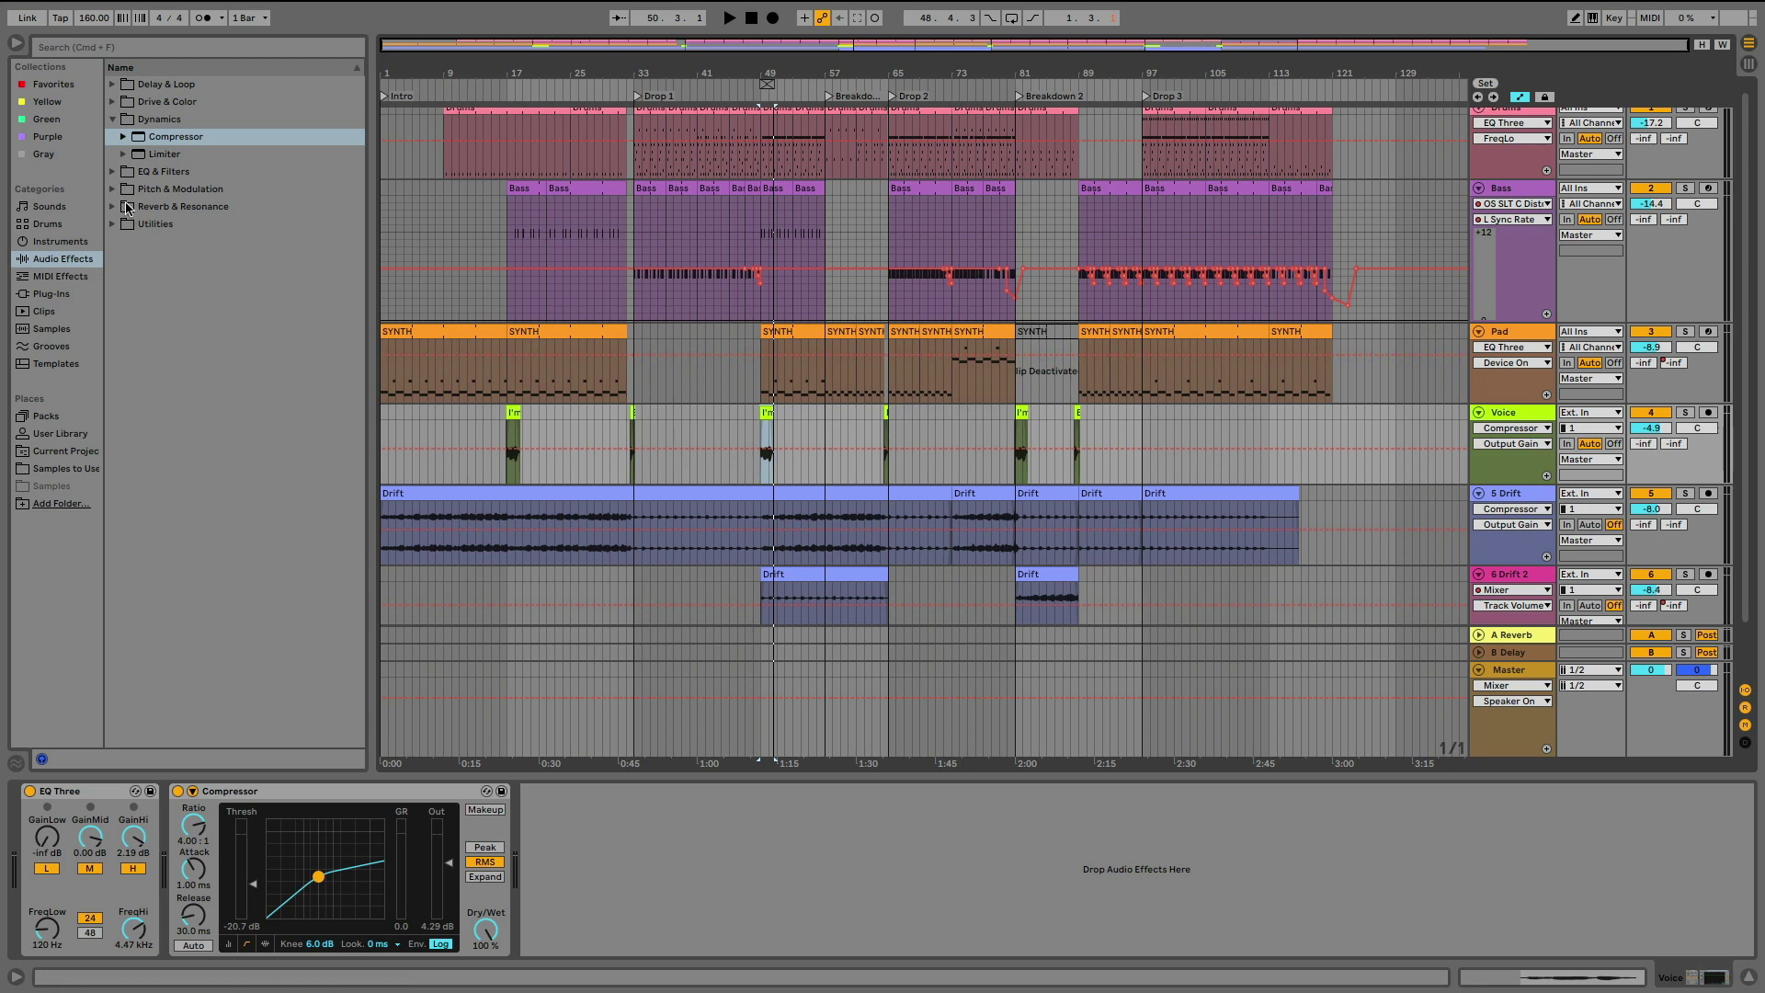
- Add the Warm Ensemble chorus preset to the Voice track, with Feedback 17 %, Rate 0.58 Hz and Warmth 5.2 %
{"action": "left_click", "coordinate": [112, 189]}
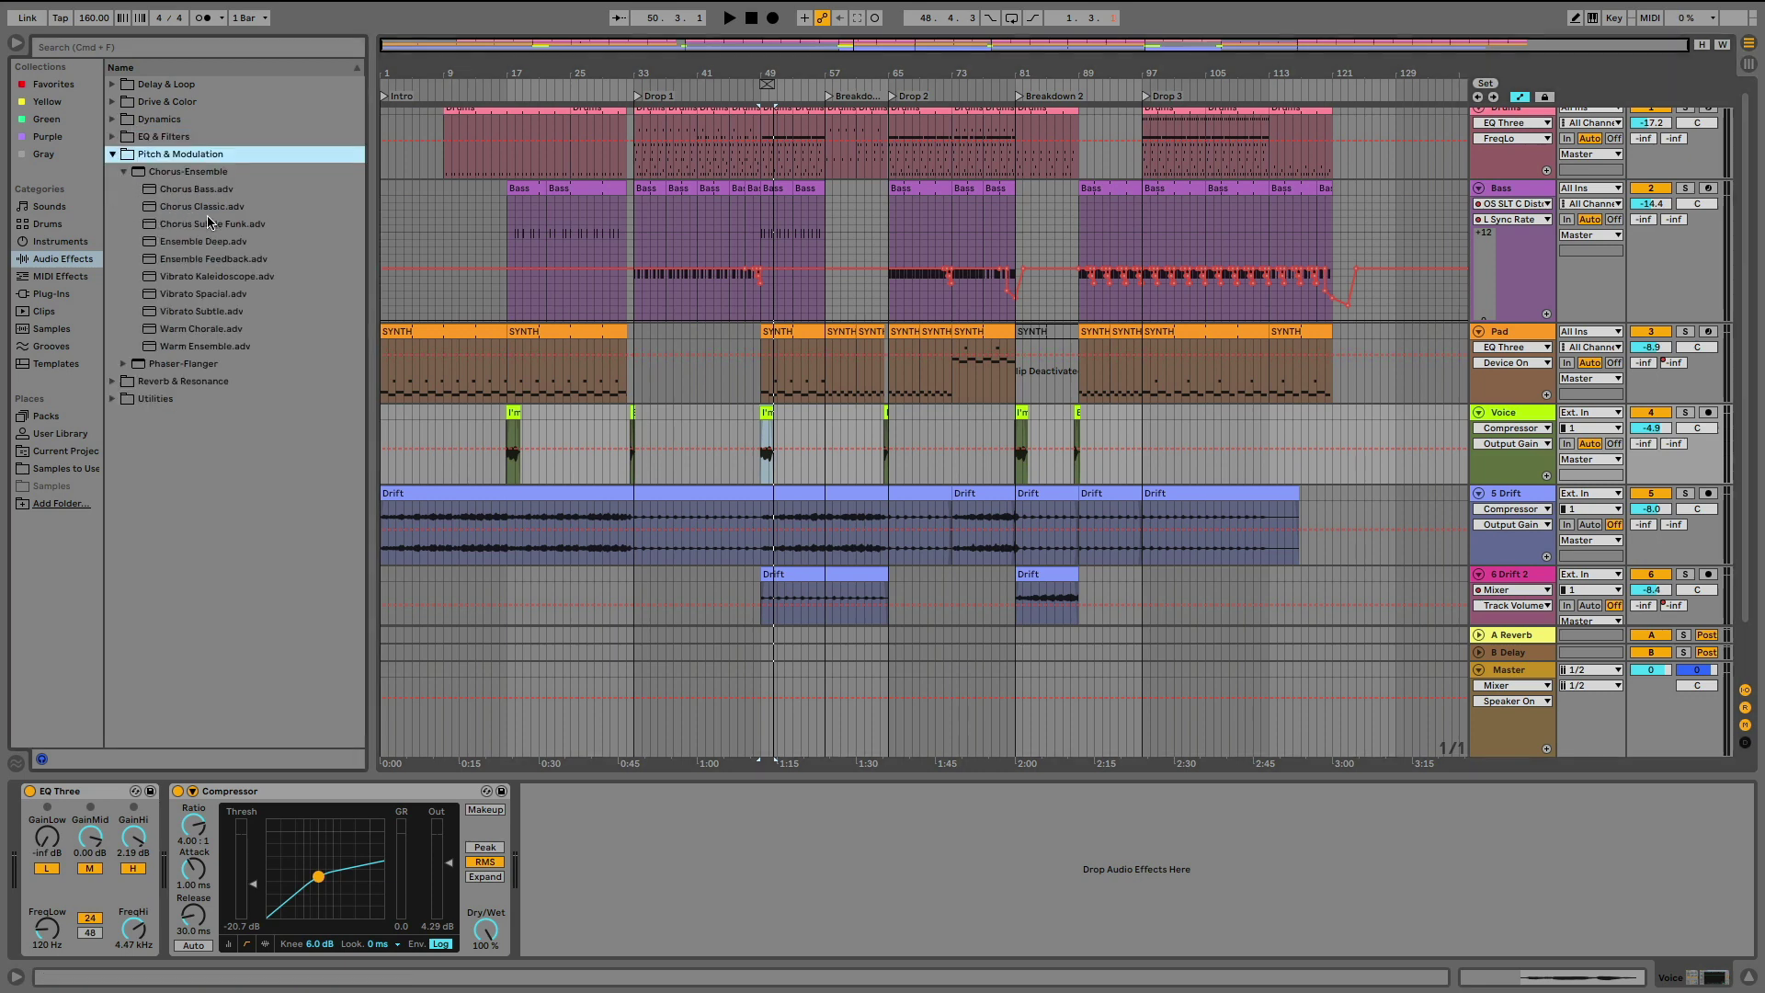
{"action": "double_click", "coordinate": [190, 347]}
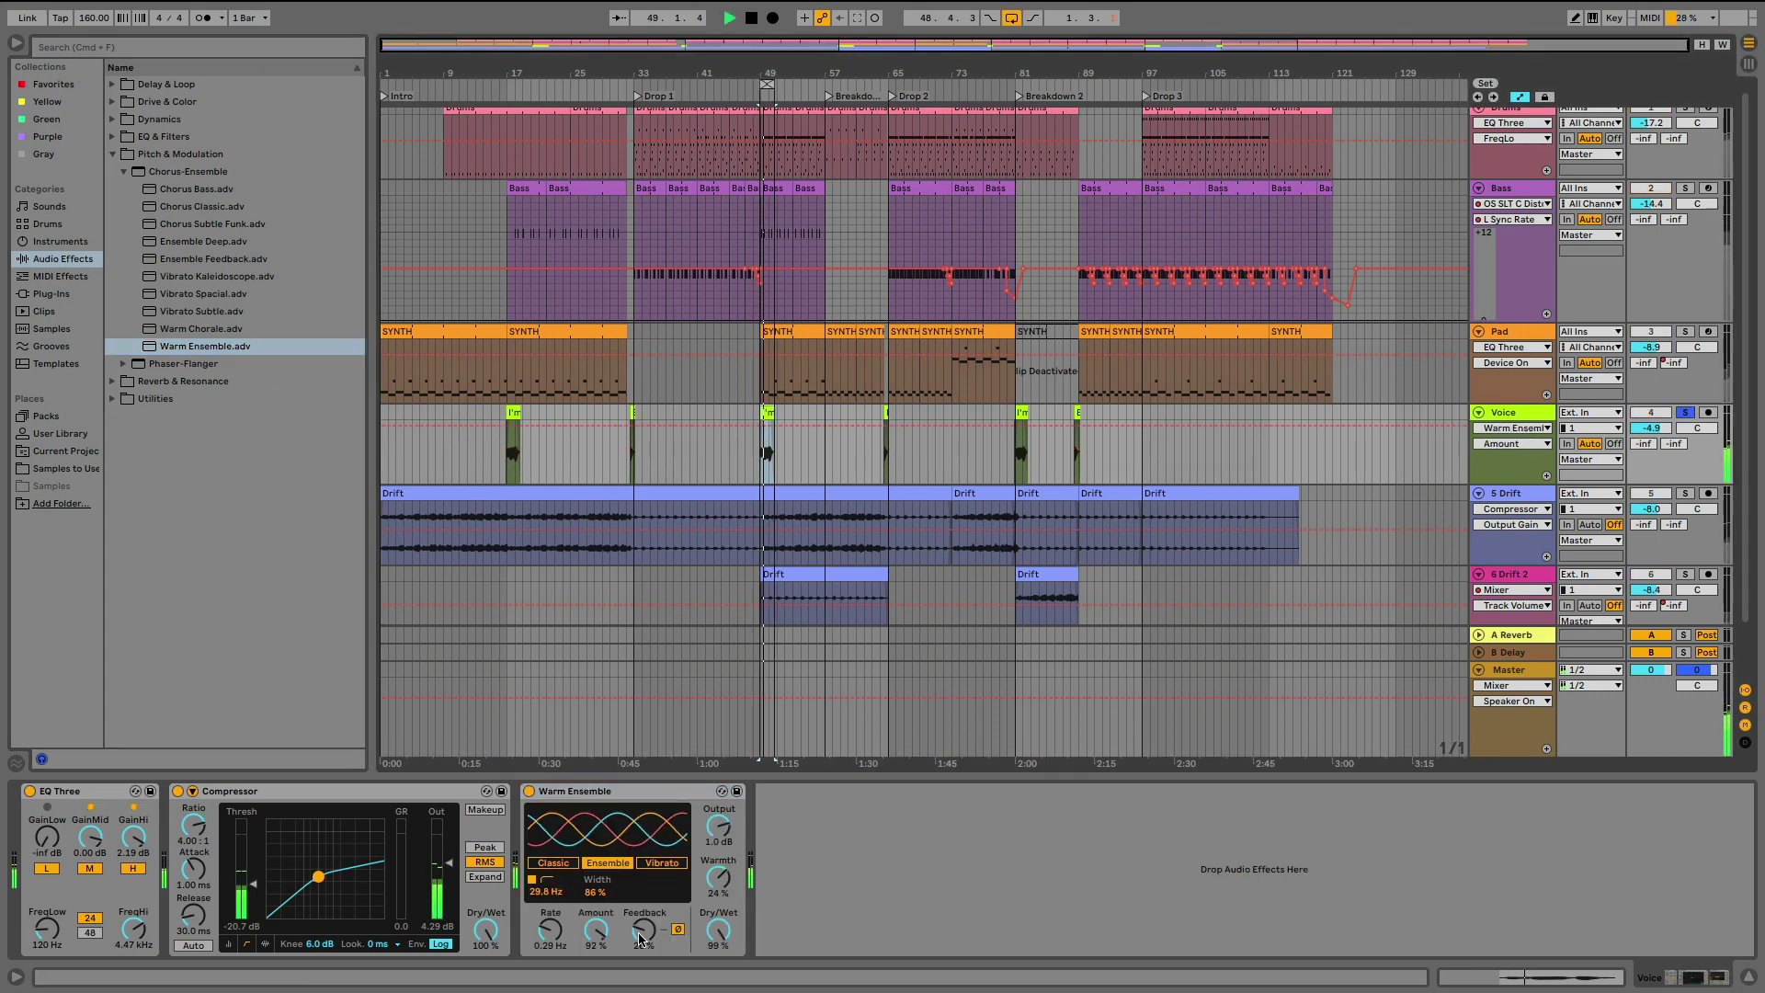
{"action": "left_click_drag", "start_coordinate": [640, 936], "coordinate": [640, 953]}
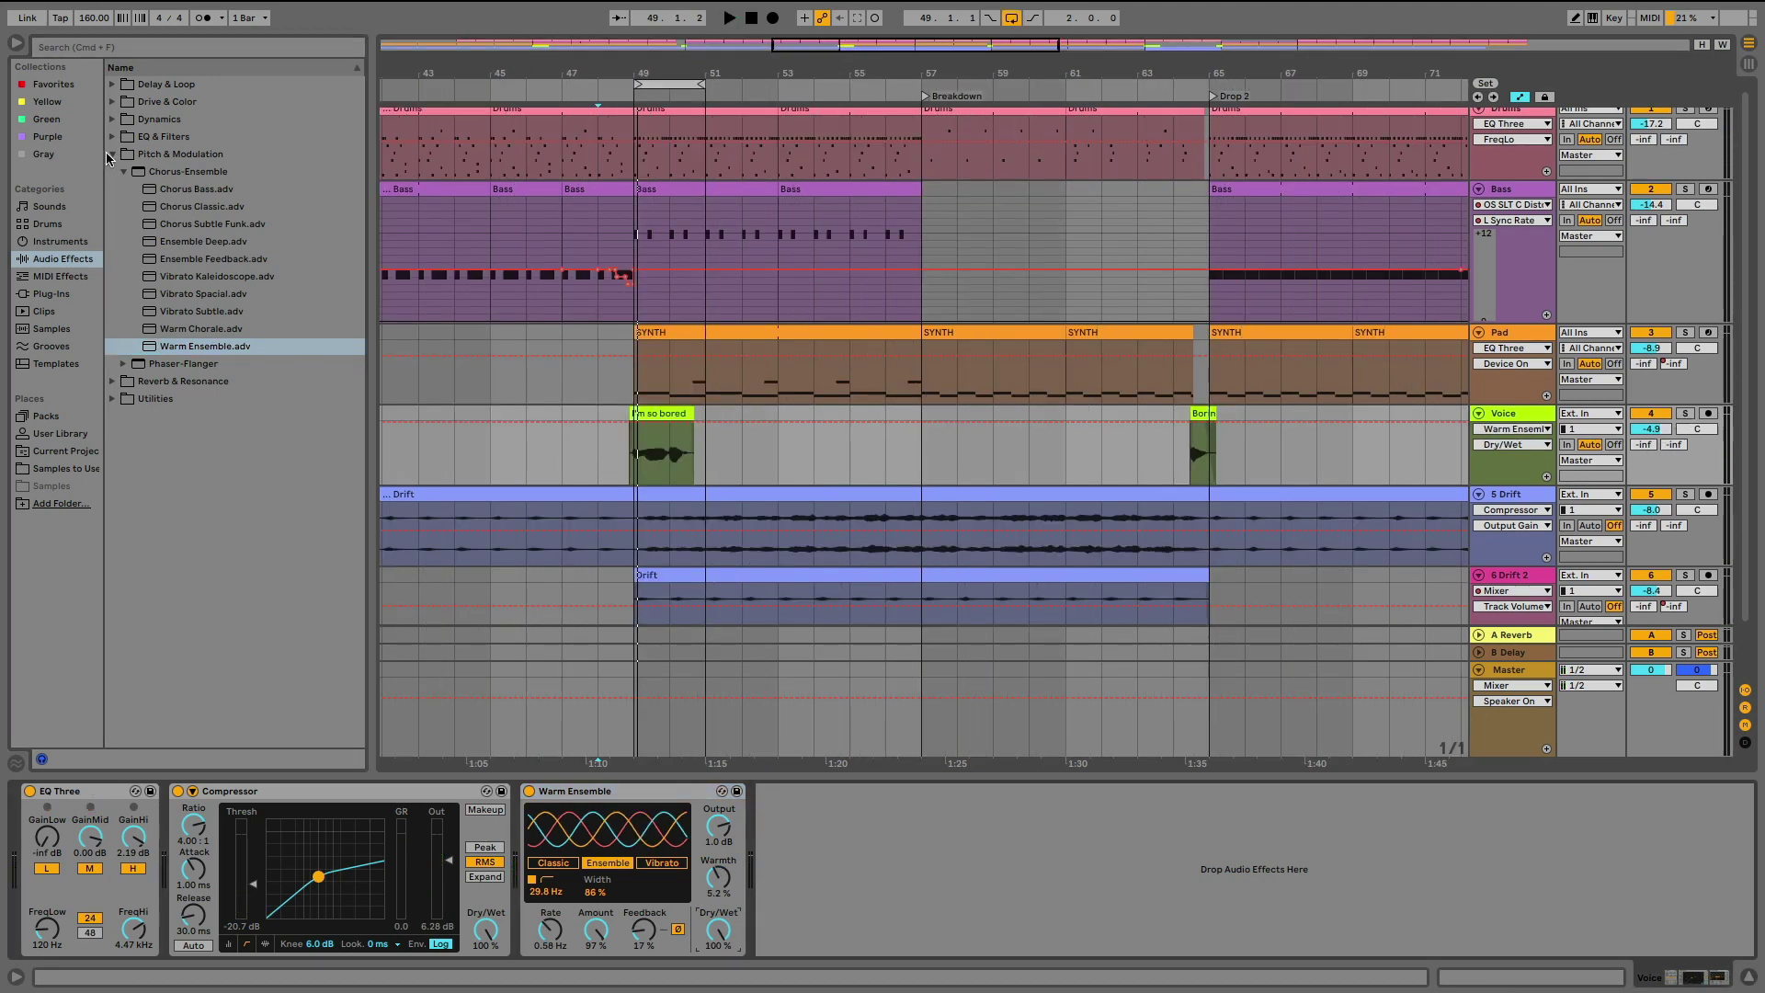
- Add a Reverb from the Reverb & Resonance effects to the end of the Voice track's device chain
{"action": "left_click", "coordinate": [110, 155]}
{"action": "left_click", "coordinate": [129, 174]}
{"action": "key", "text": "Right"}
{"action": "key", "text": "Down"}
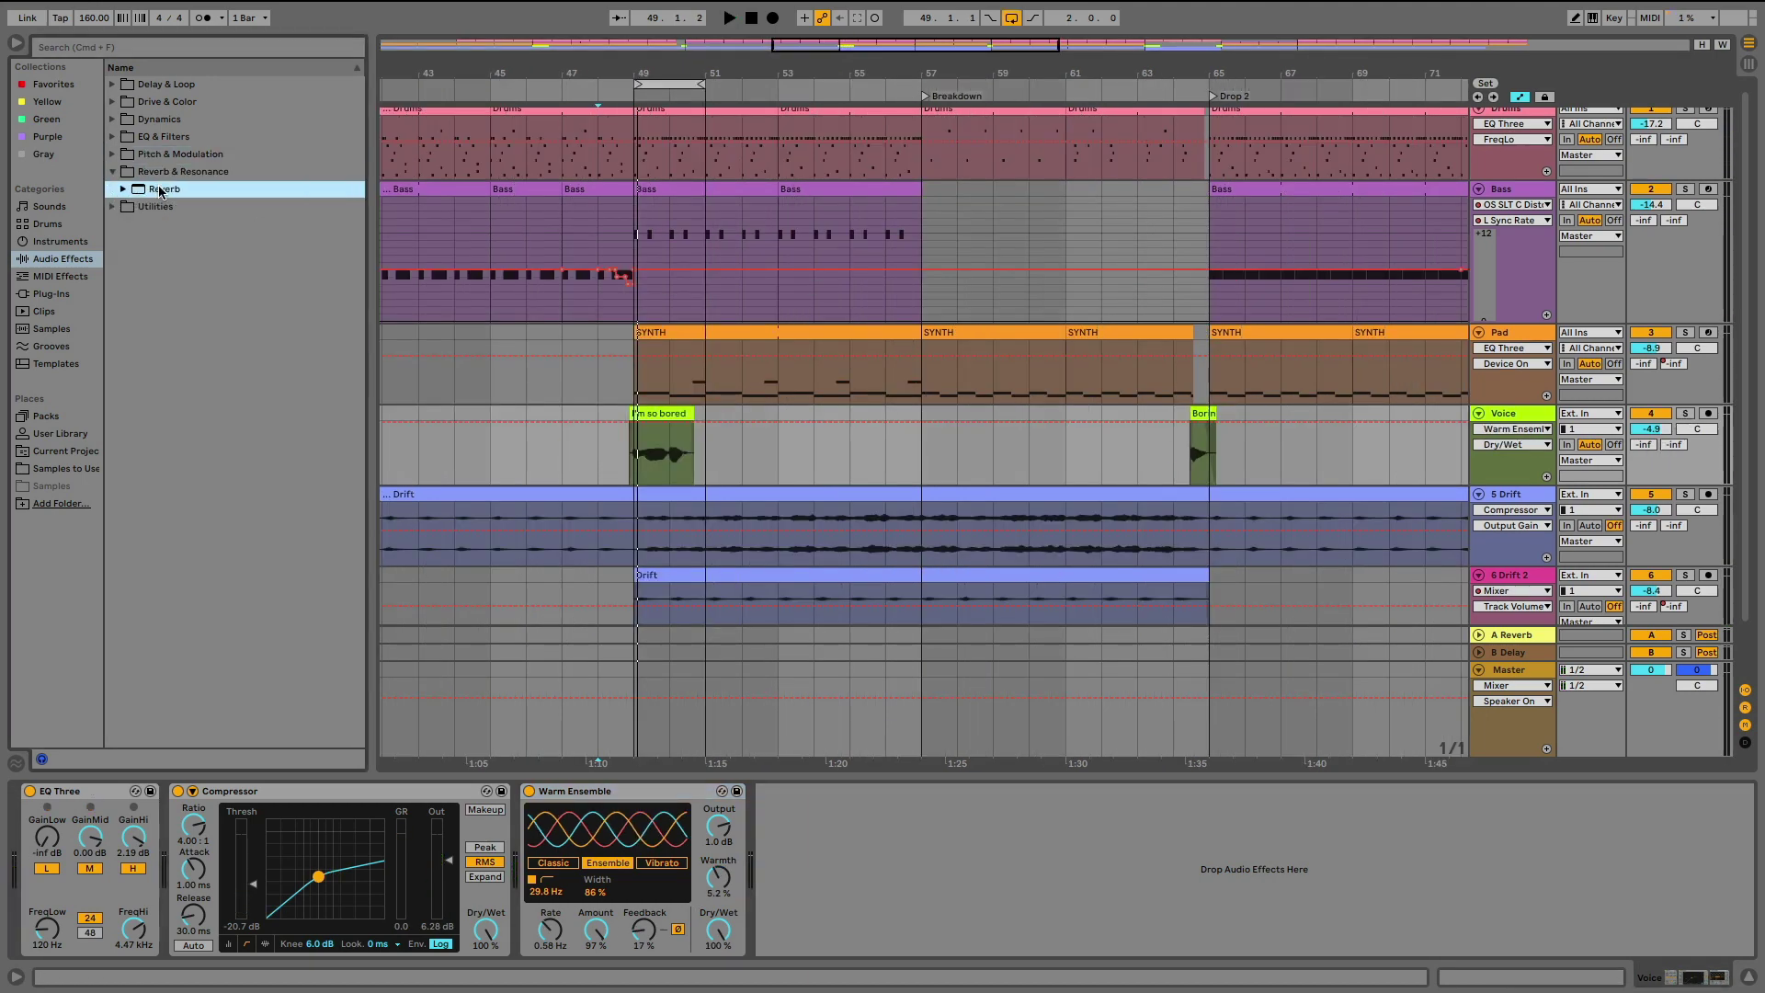
{"action": "double_click", "coordinate": [161, 190]}
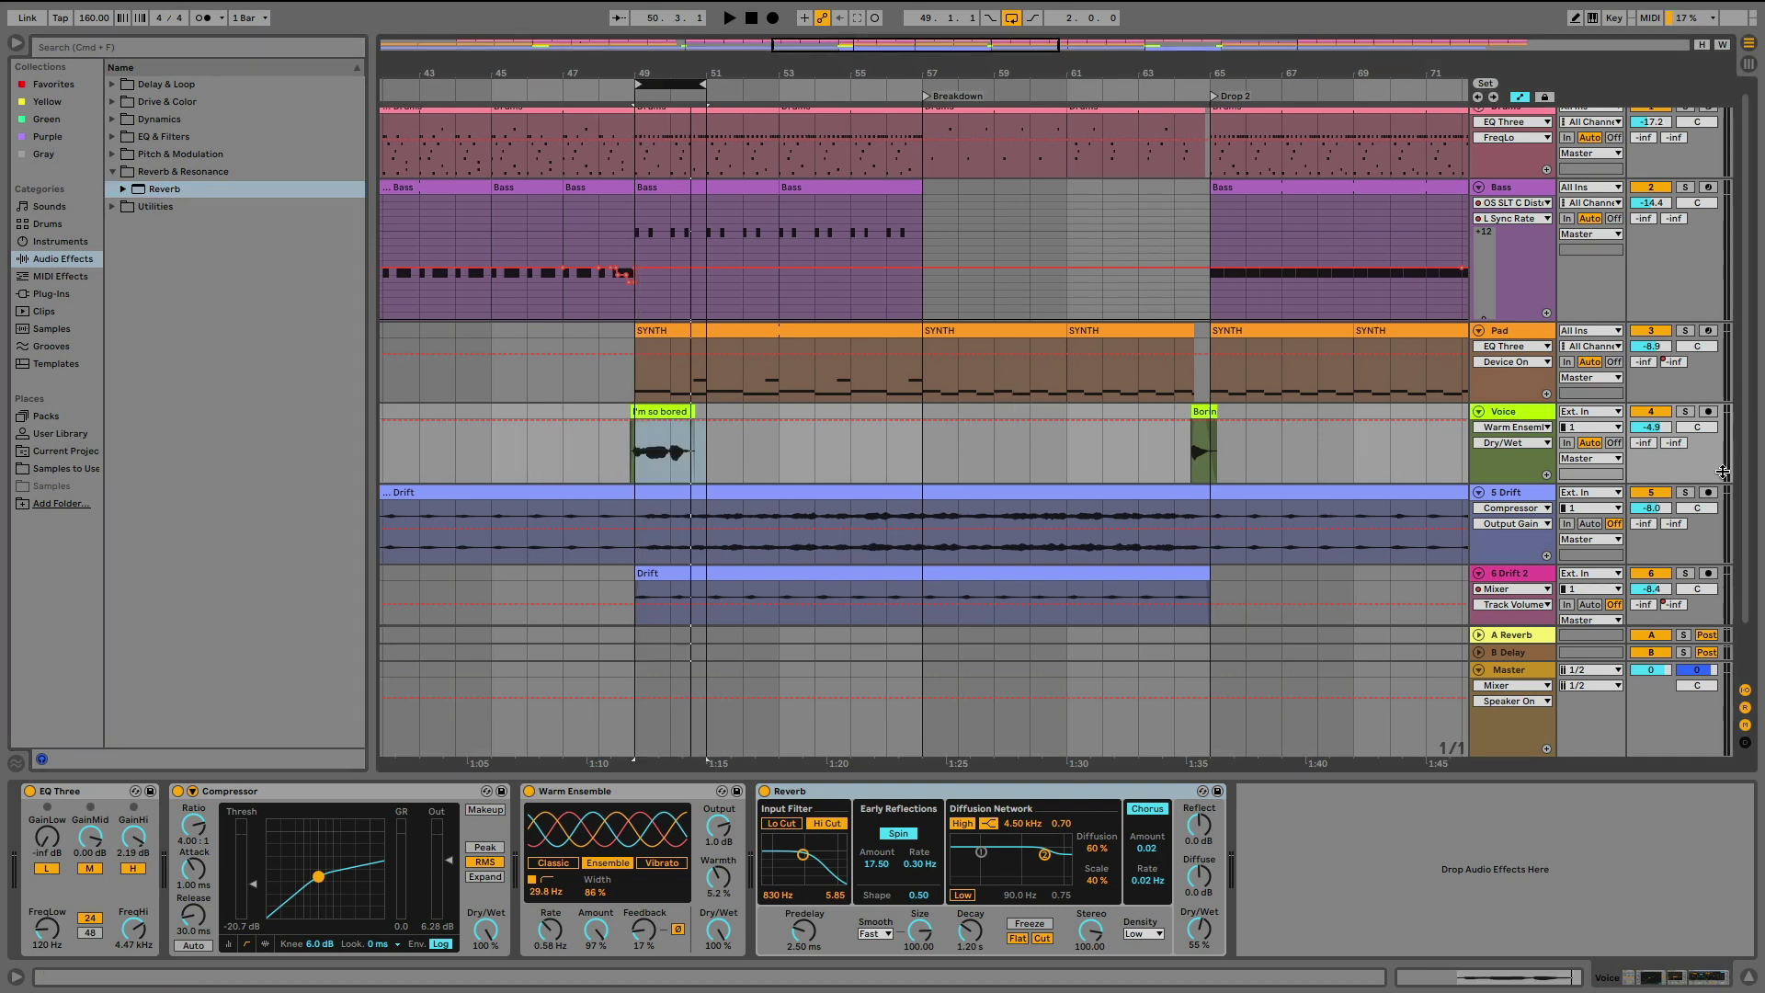
- Enable the Voice Reverb's input Lo Cut and low diffusion filter, setting Decay to 1.02 s and Dry/Wet to 37 % during playback
{"action": "key", "text": "space"}
{"action": "left_click_drag", "start_coordinate": [976, 913], "coordinate": [976, 930]}
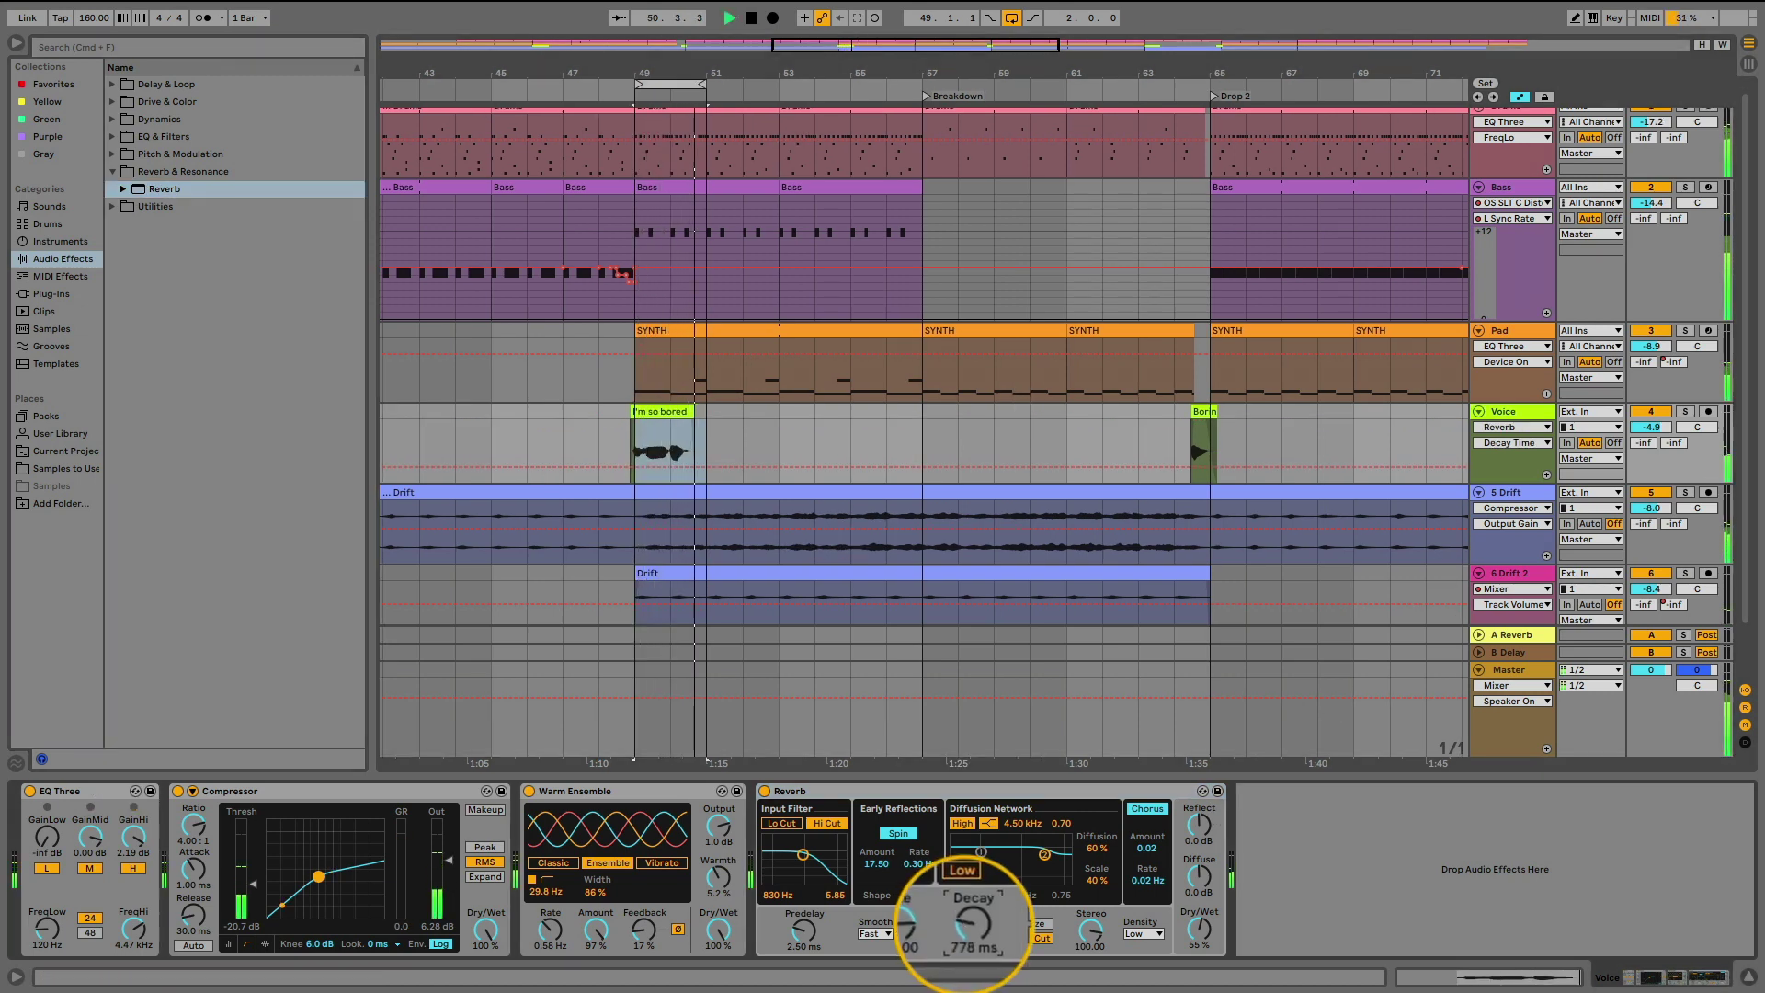
{"action": "left_click", "coordinate": [779, 823]}
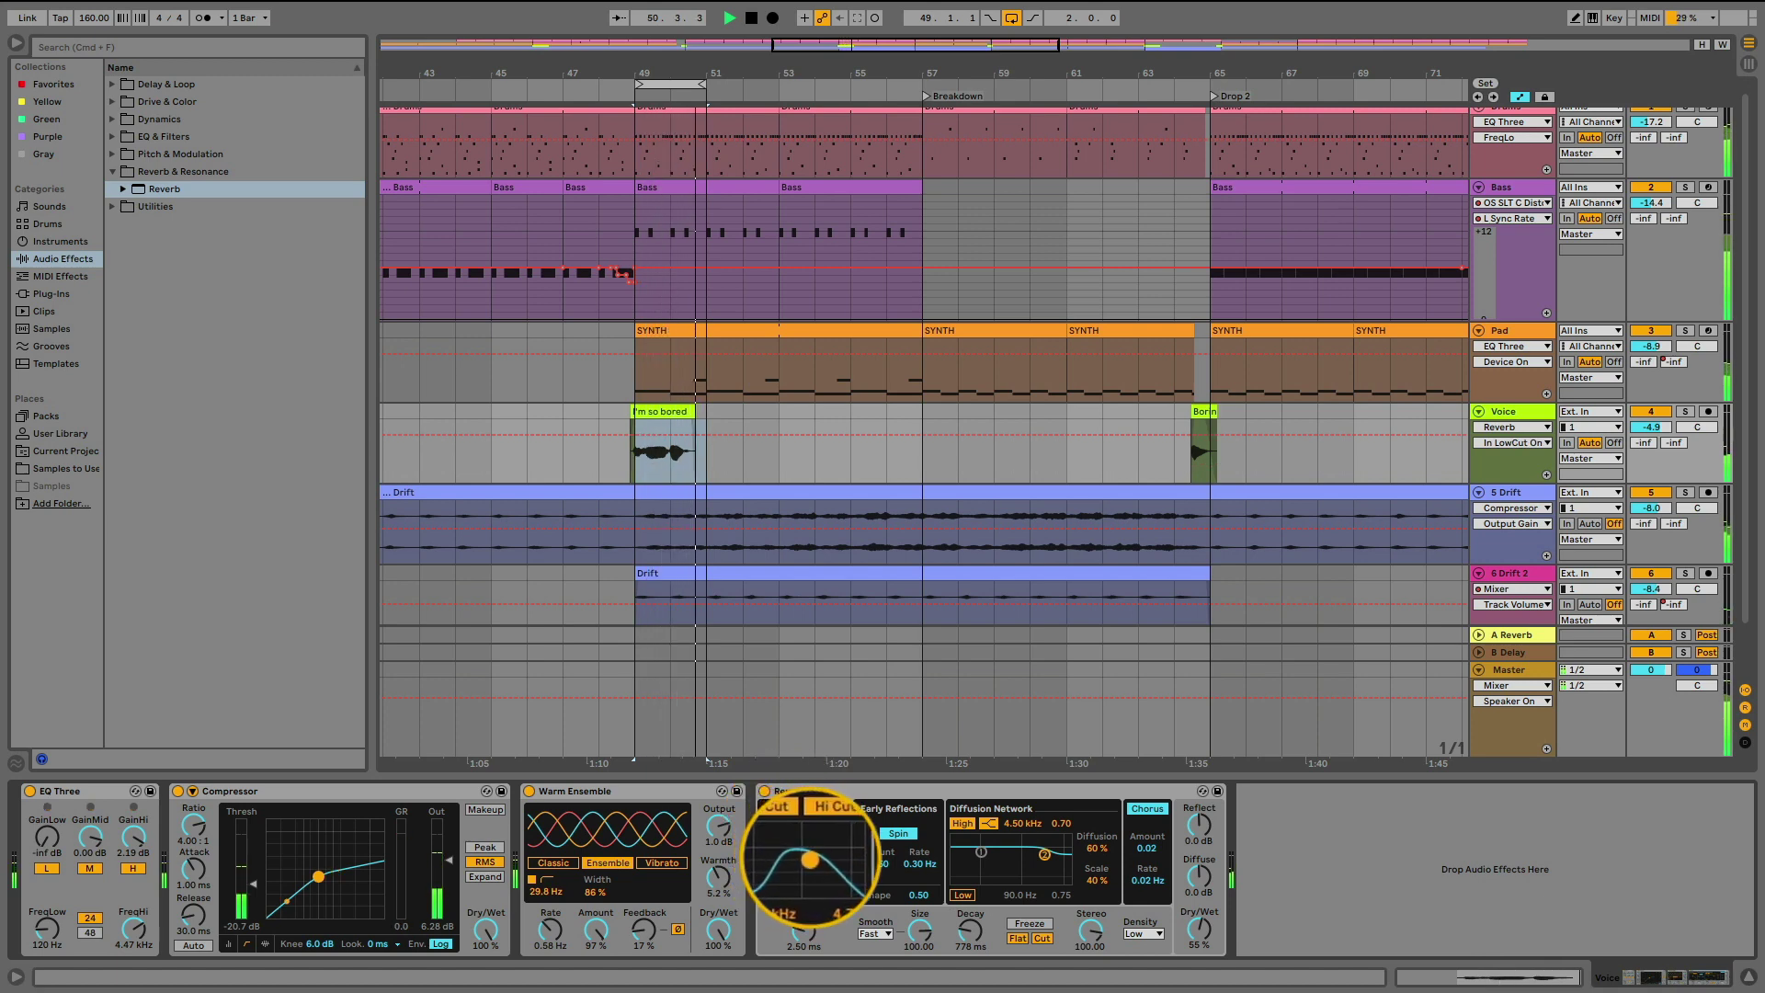
{"action": "left_click", "coordinate": [960, 895]}
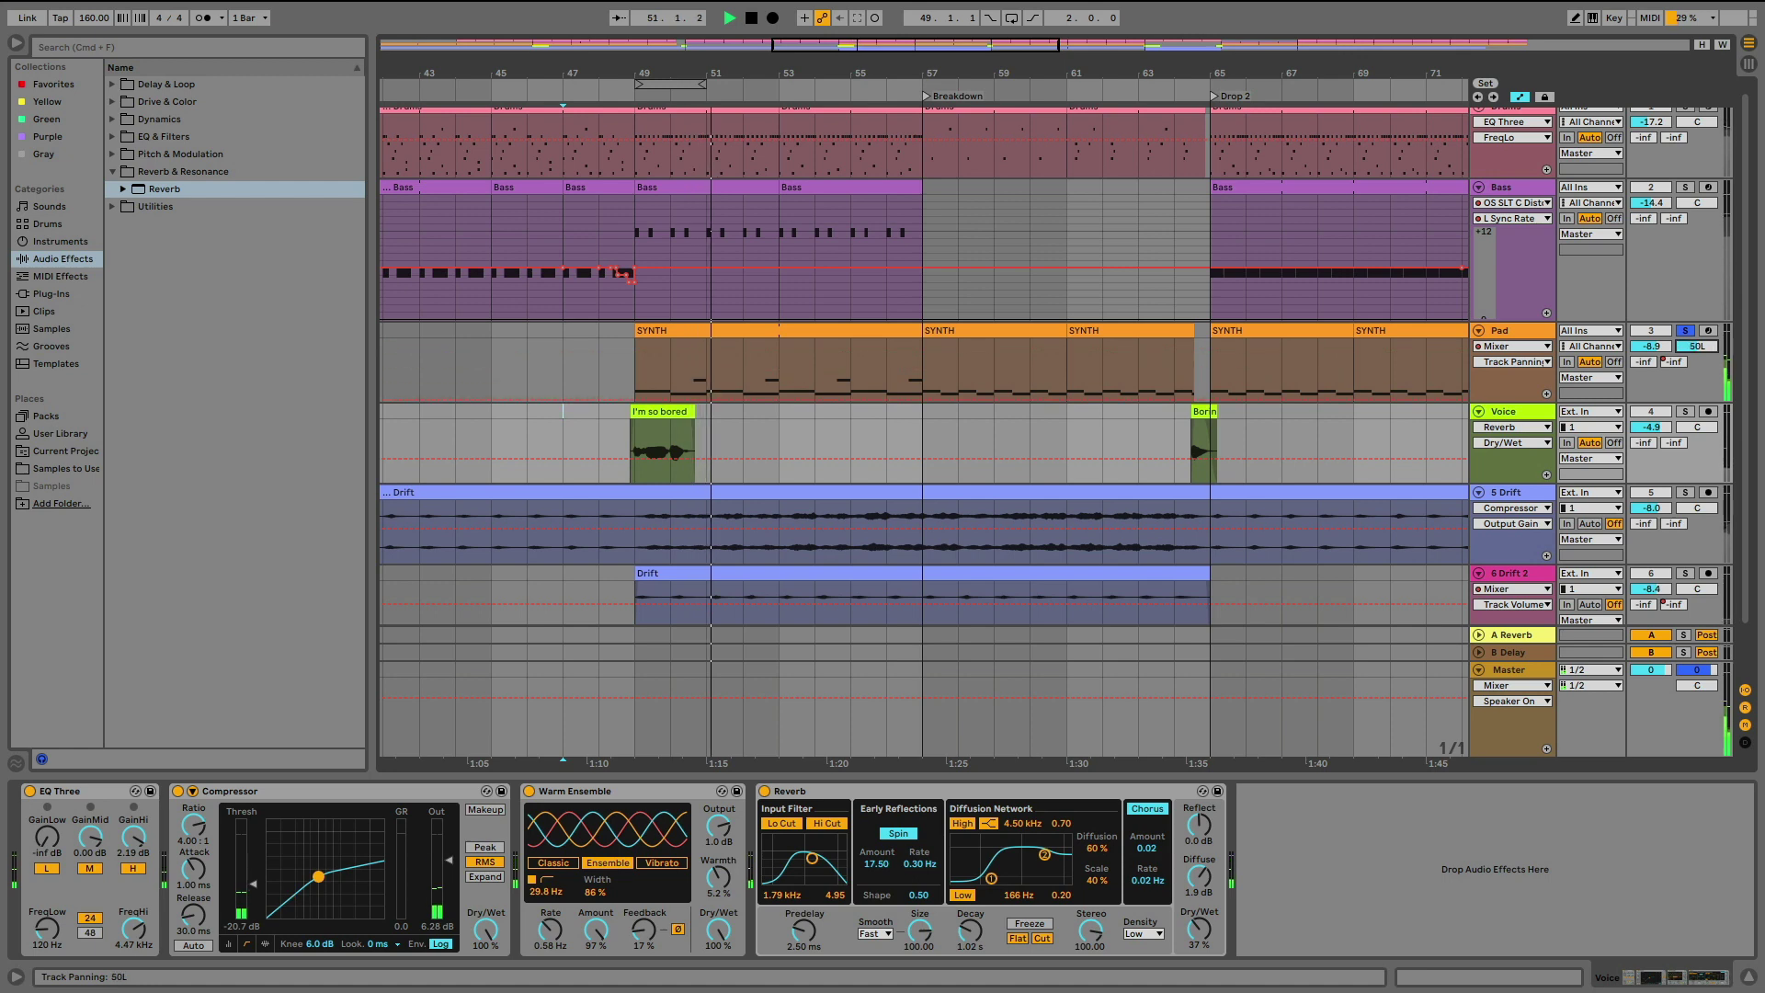
- Return the Pad track's panning to centre and show its panning automation in the arrangement
{"action": "left_click_drag", "start_coordinate": [1695, 352], "coordinate": [1694, 311]}
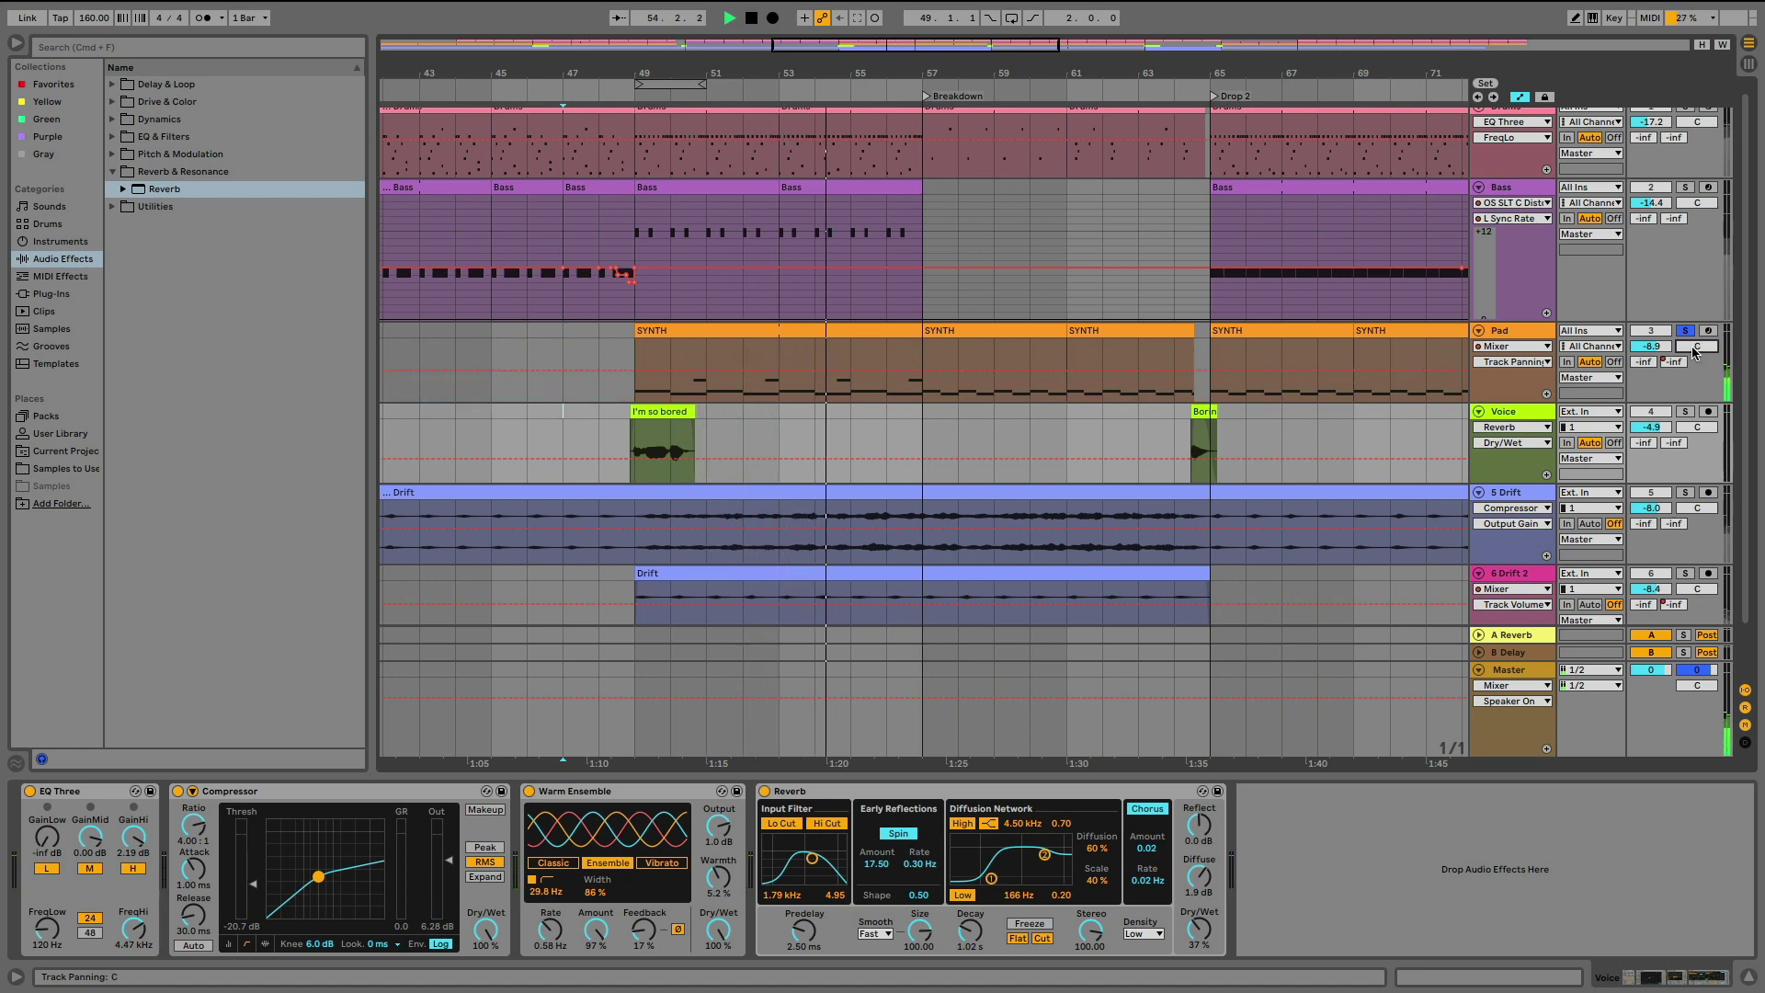
{"action": "right_click", "coordinate": [1684, 348]}
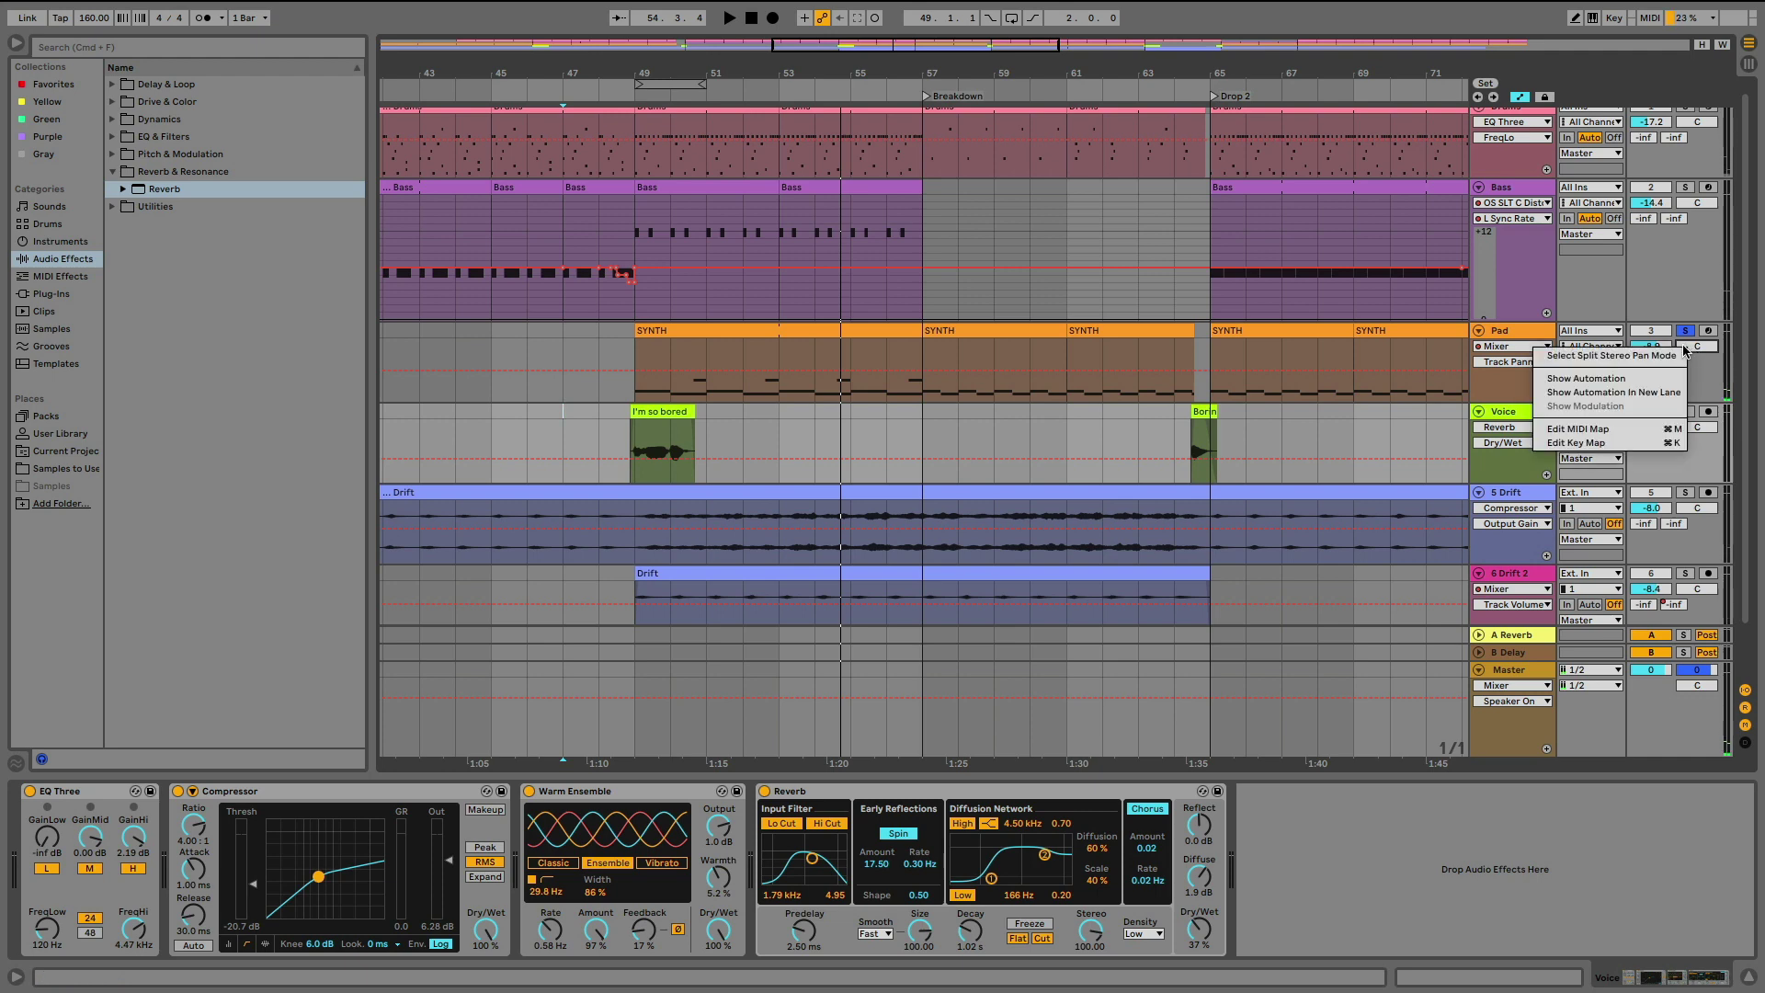
{"action": "left_click", "coordinate": [1615, 382]}
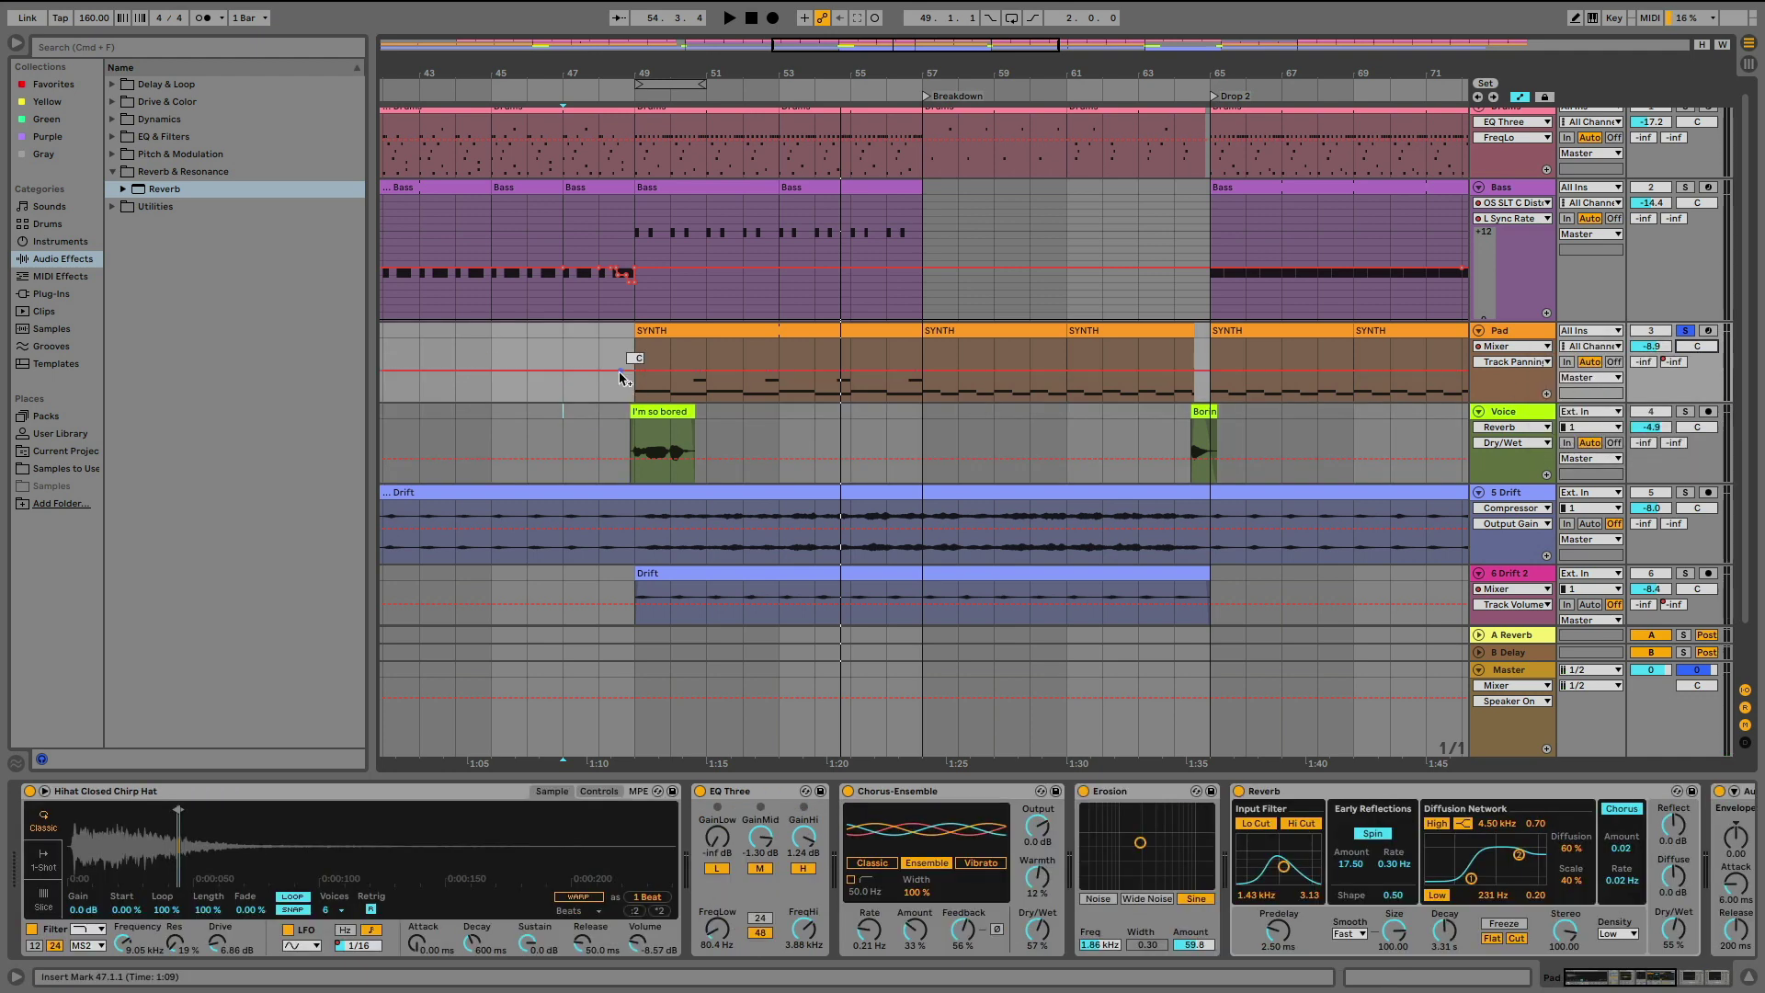
- Draw alternating left-right panning automation on the Pad track from bar 49 onward
{"action": "left_click_drag", "start_coordinate": [779, 370], "coordinate": [780, 360]}
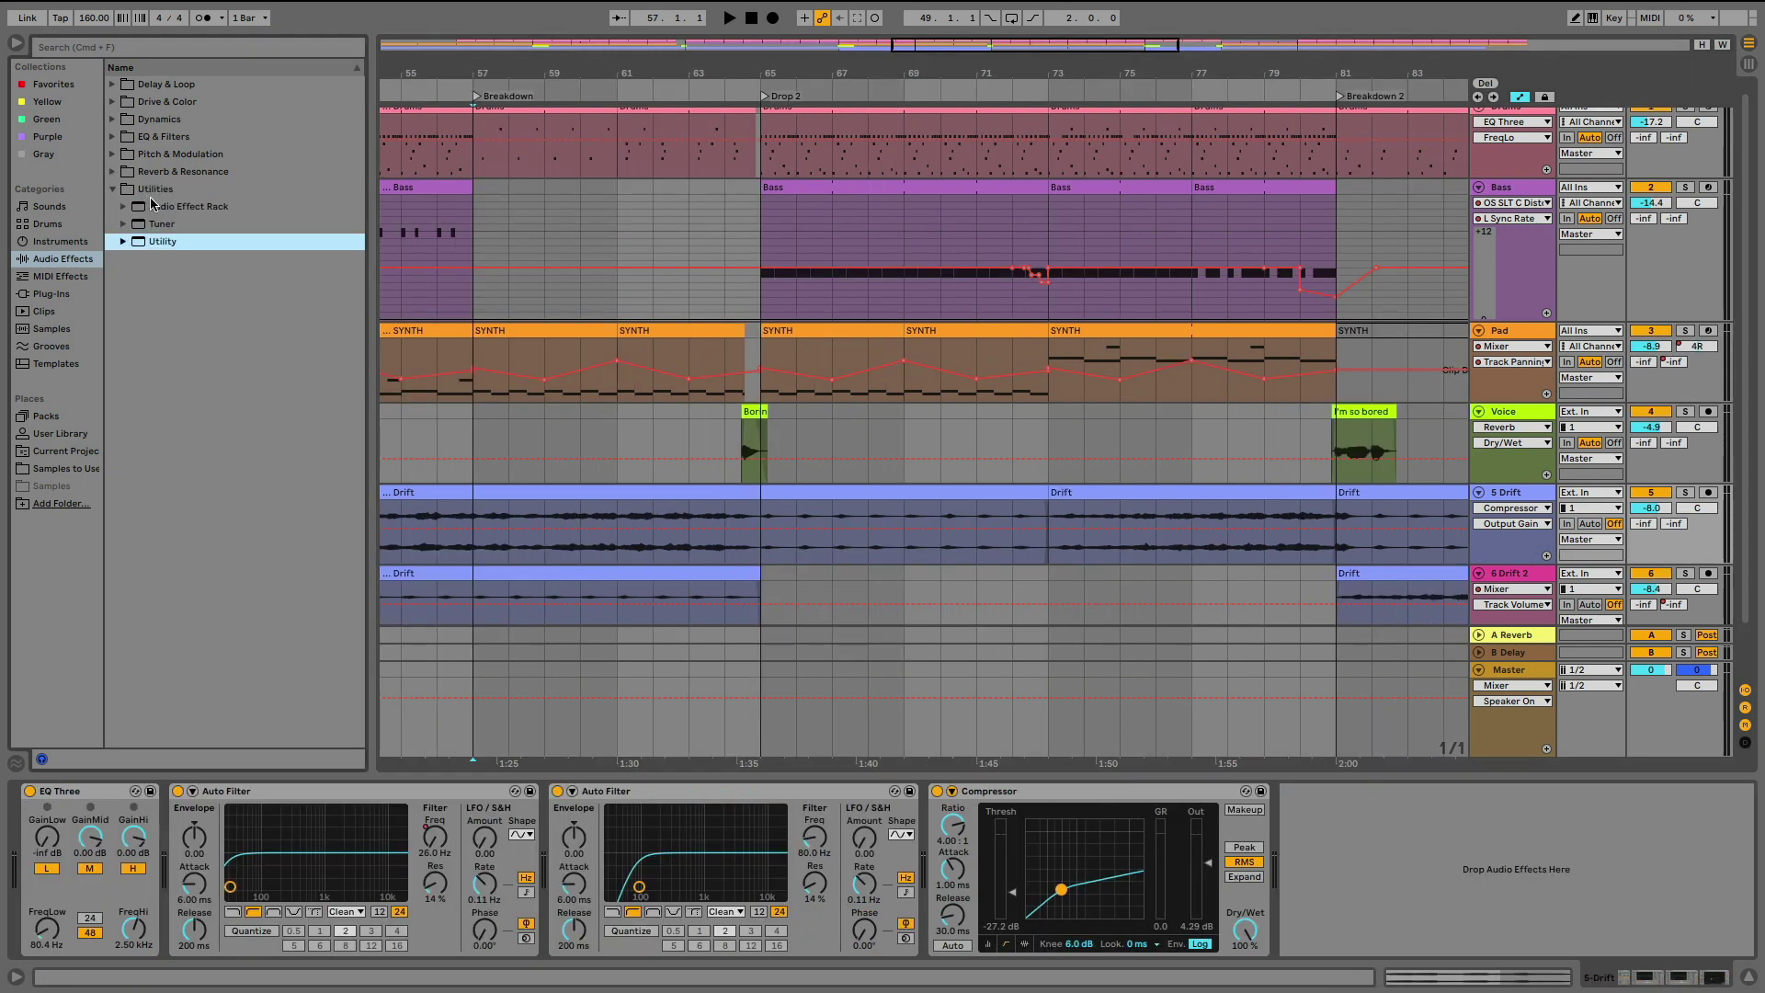
- Add a Utility effect at the start of the 5-Drift track's device chain and increase its stereo Width during playback
{"action": "left_click_drag", "start_coordinate": [163, 241], "coordinate": [32, 878]}
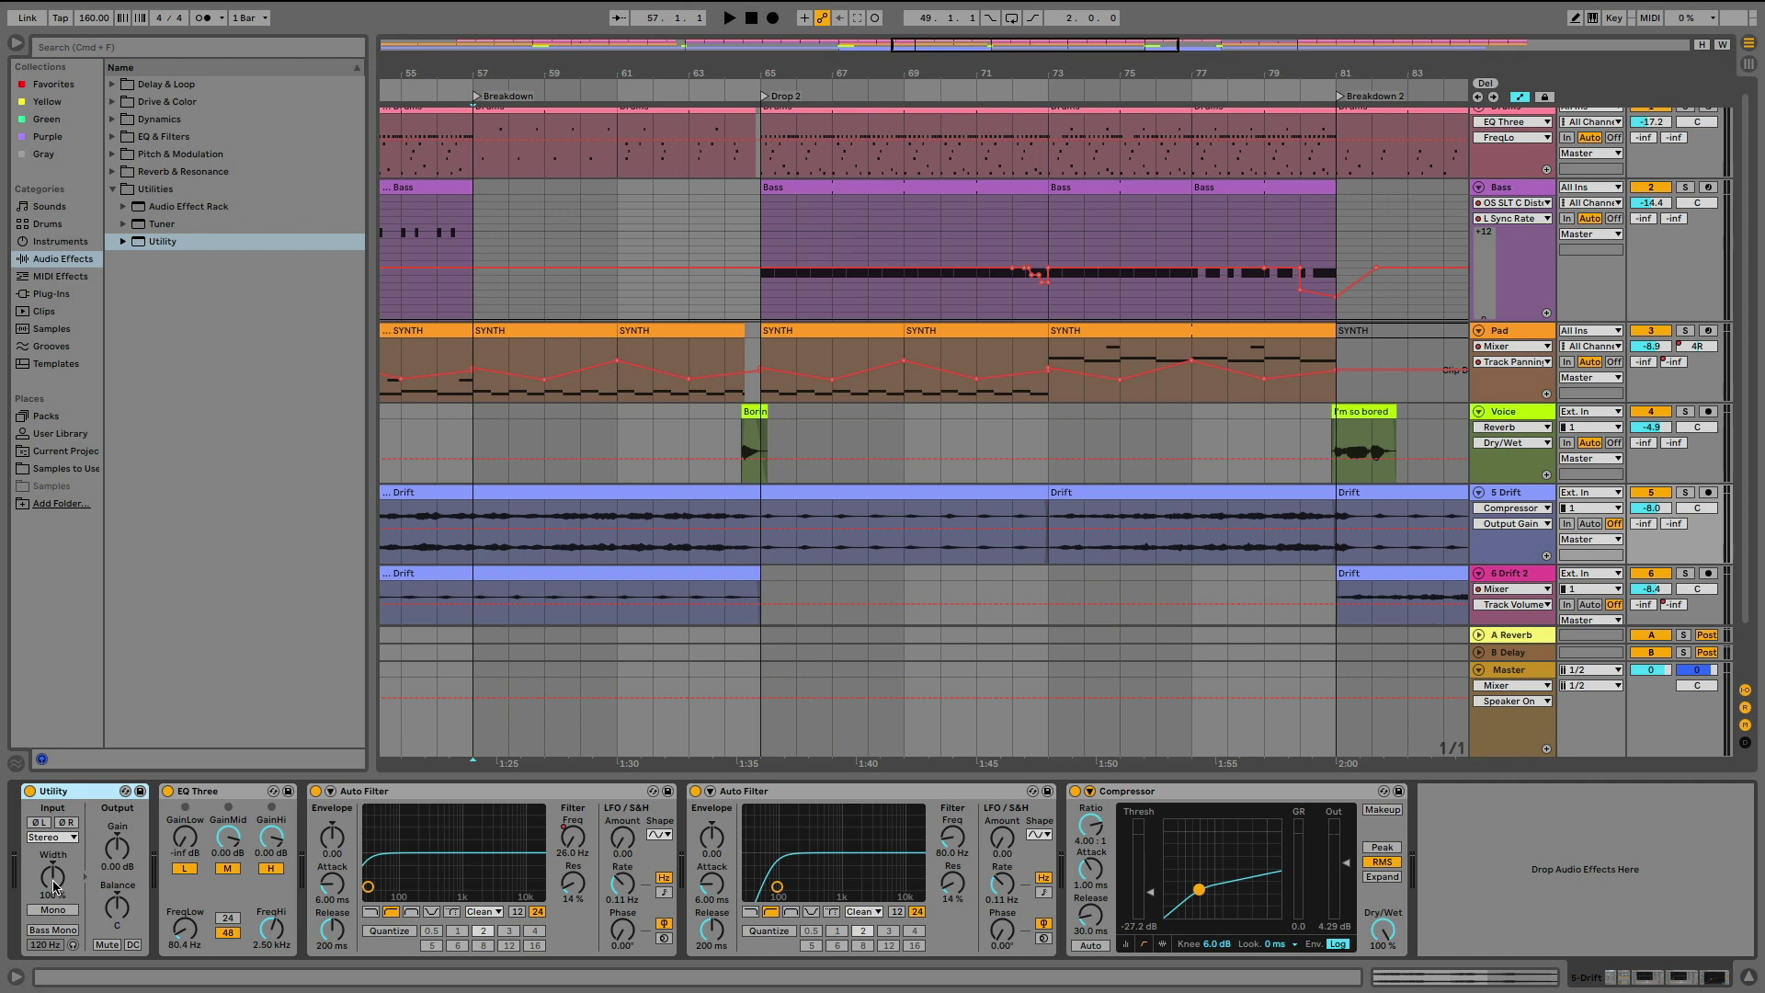
{"action": "key", "text": "space"}
{"action": "left_click_drag", "start_coordinate": [54, 885], "coordinate": [54, 814]}
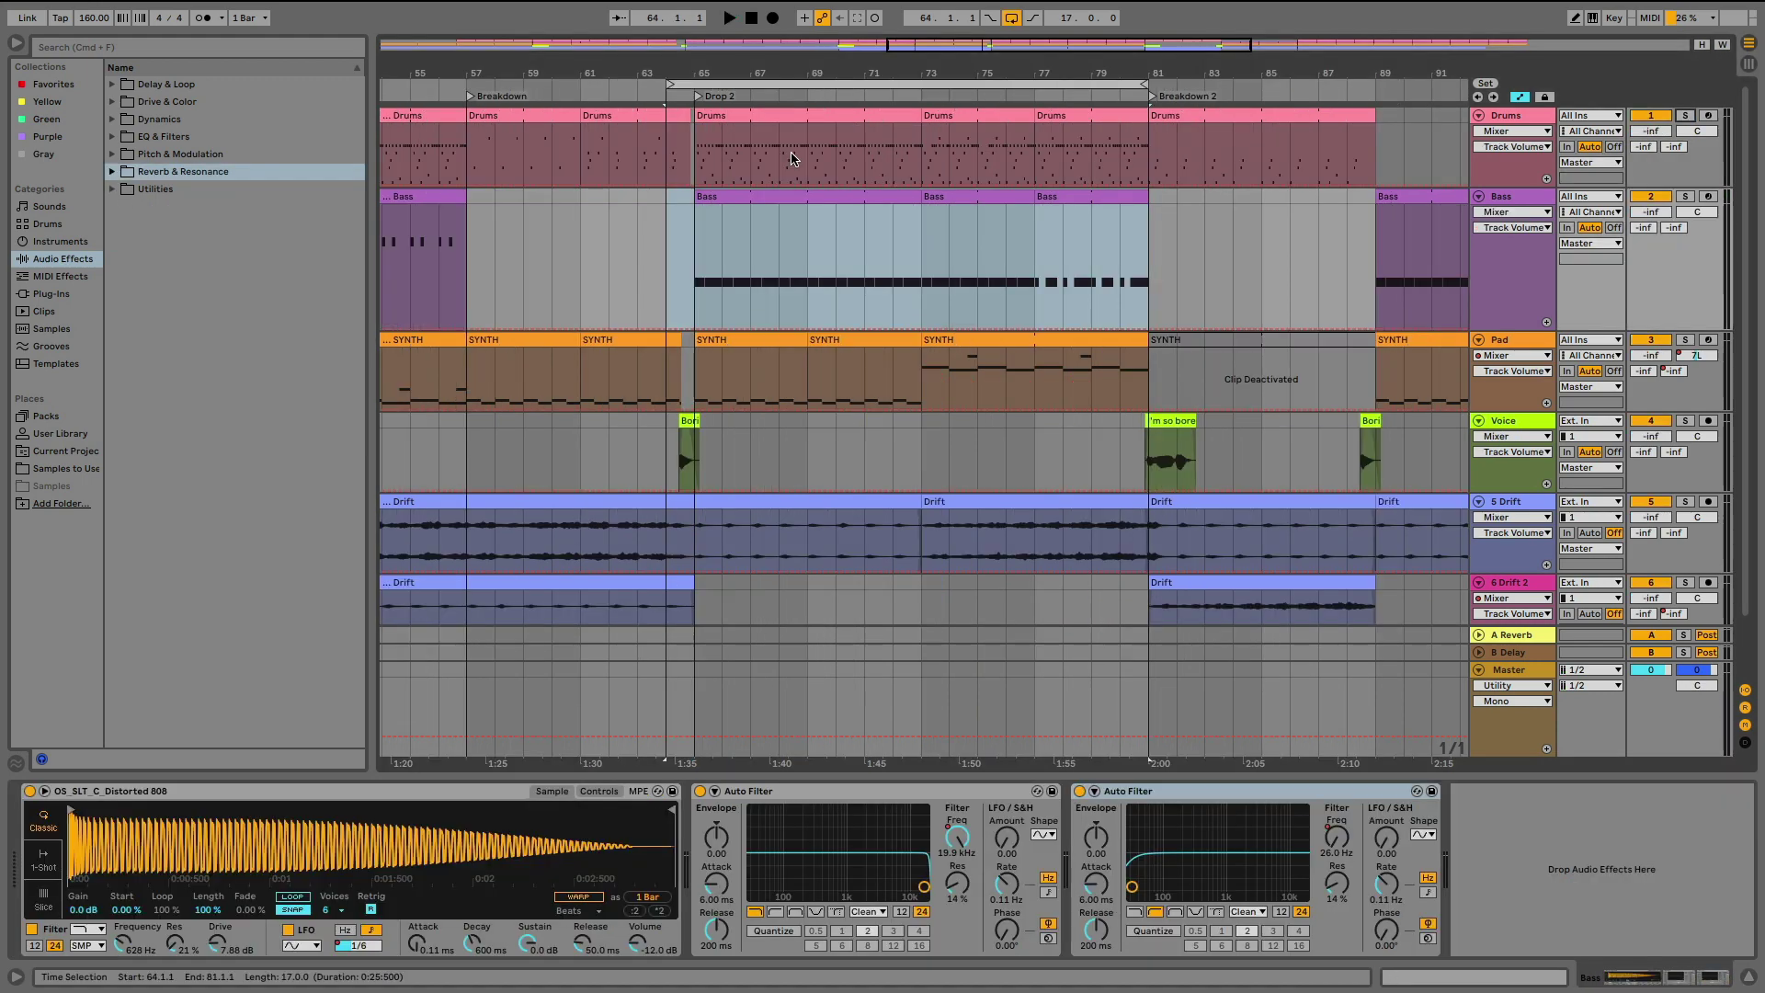
- In Session View, raise the Bass track's volume from silence to -12 dB during playback and bring the Drums up to a similar level
{"action": "key", "text": "Tab"}
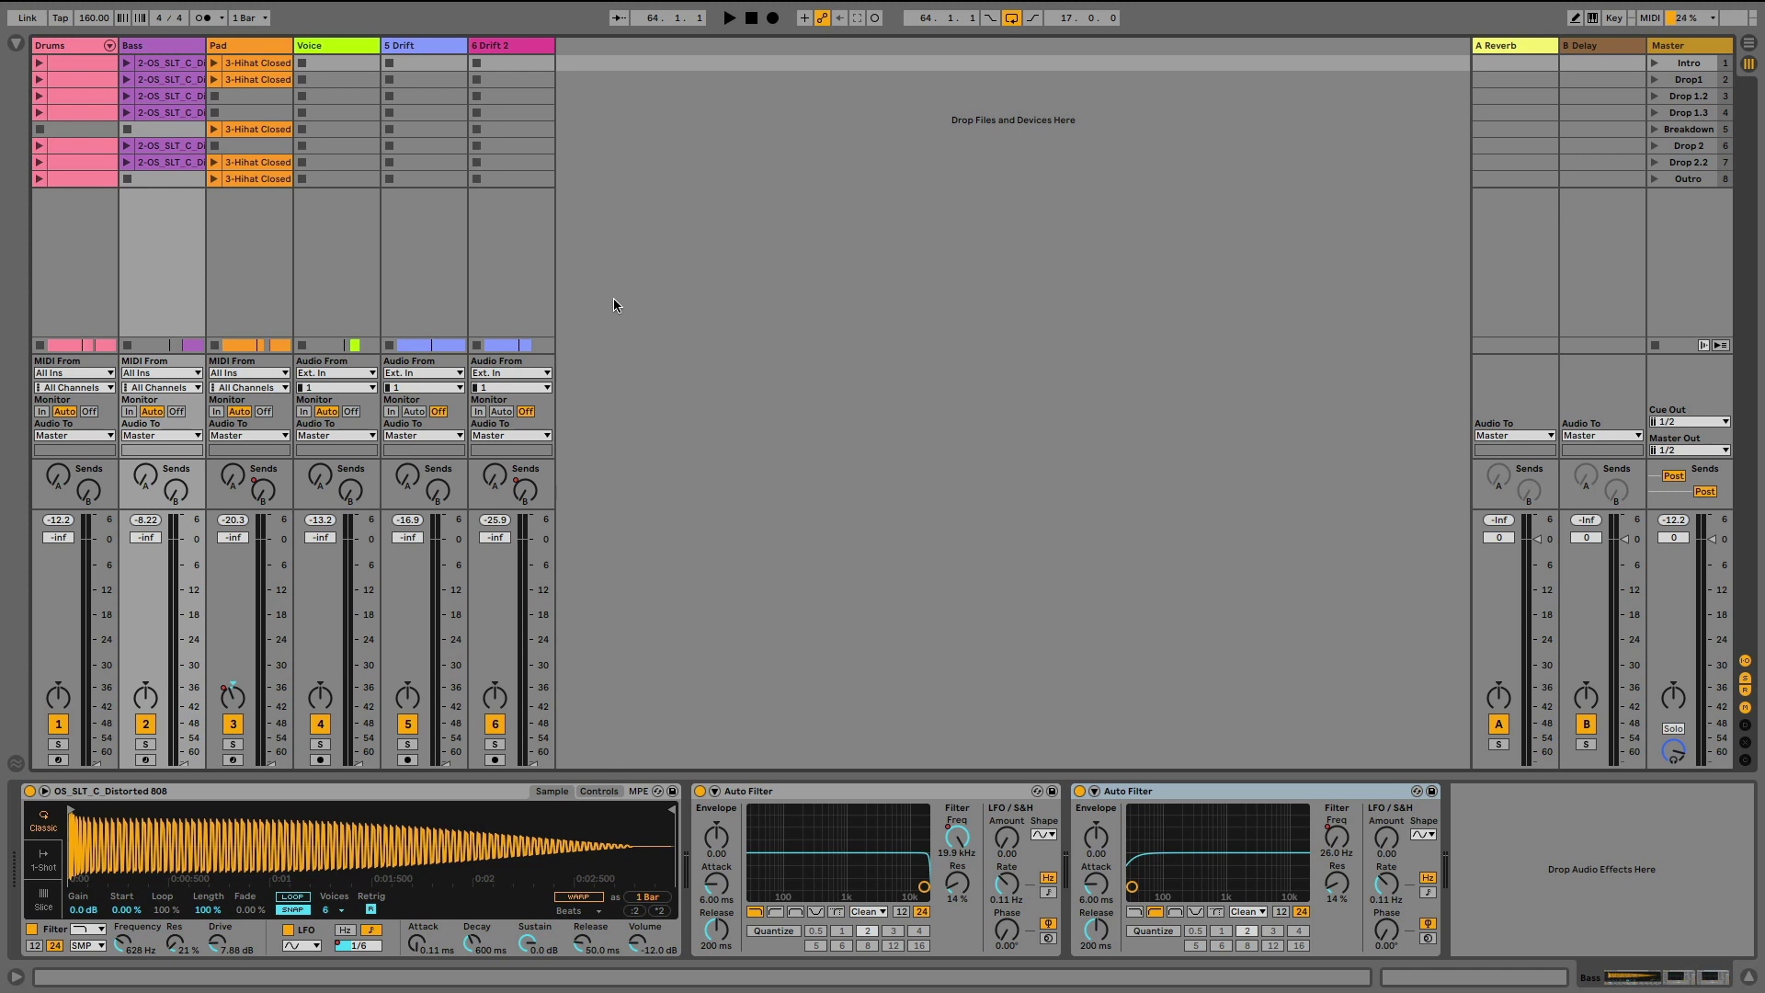
{"action": "key", "text": "space"}
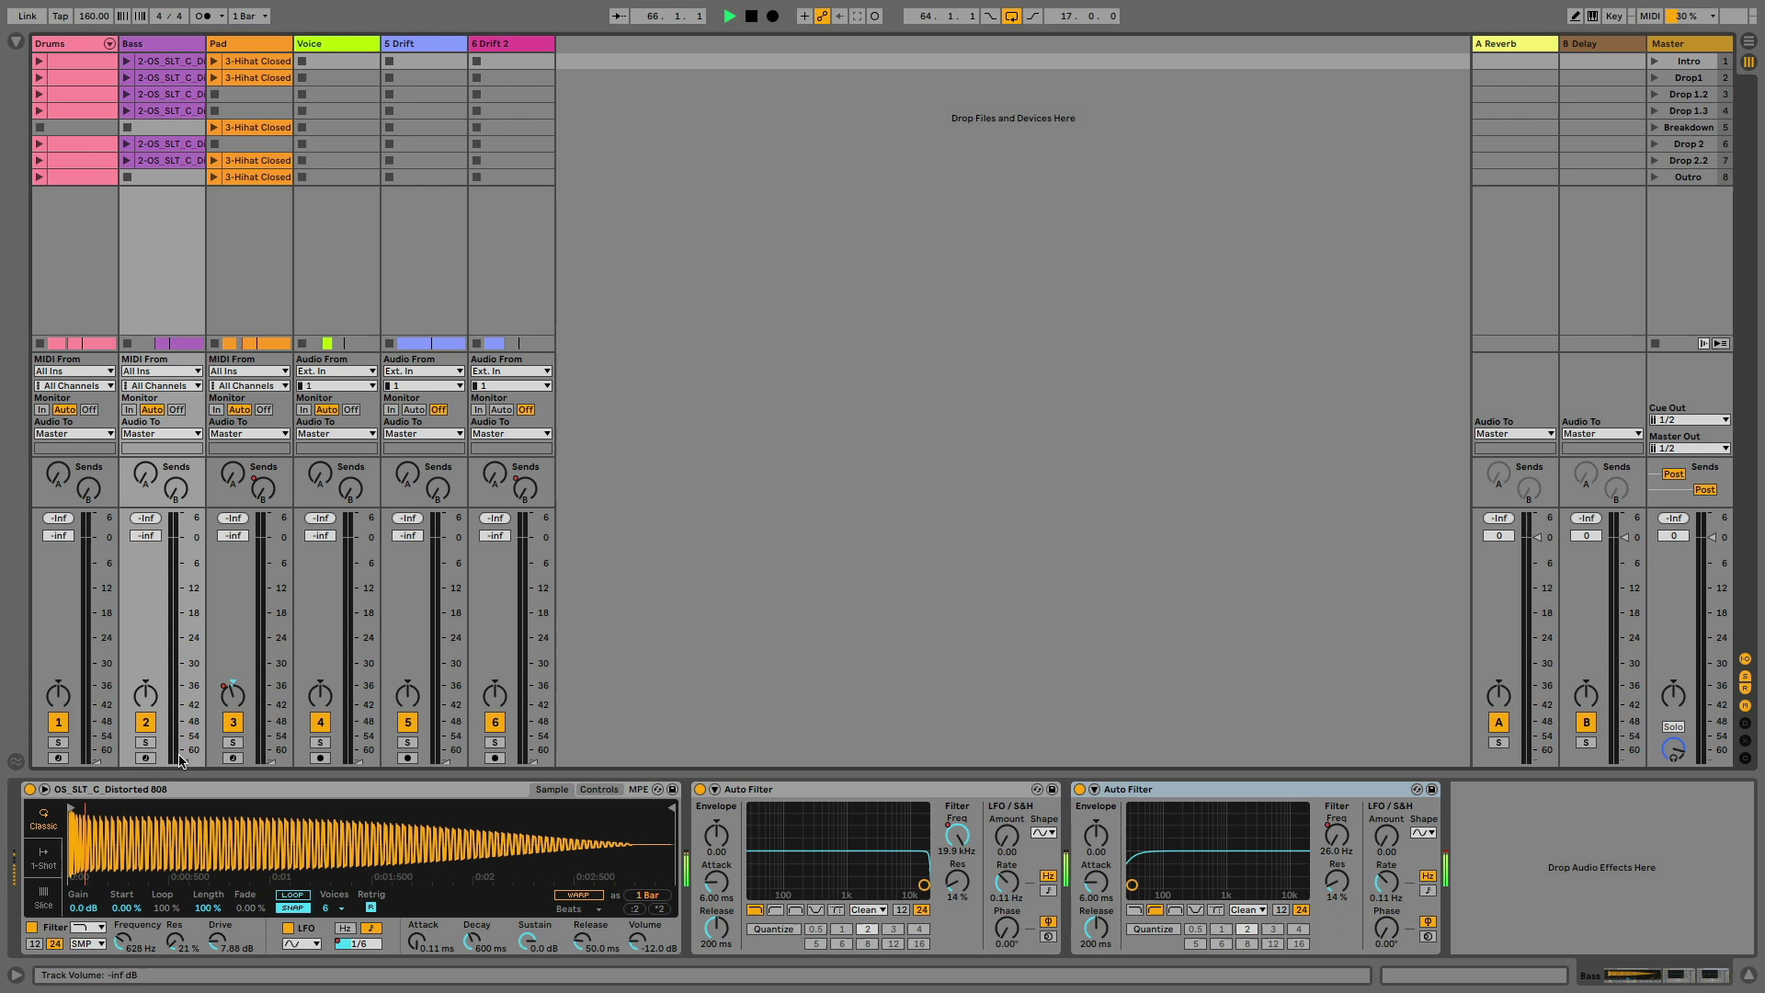
{"action": "left_click_drag", "start_coordinate": [183, 762], "coordinate": [182, 589]}
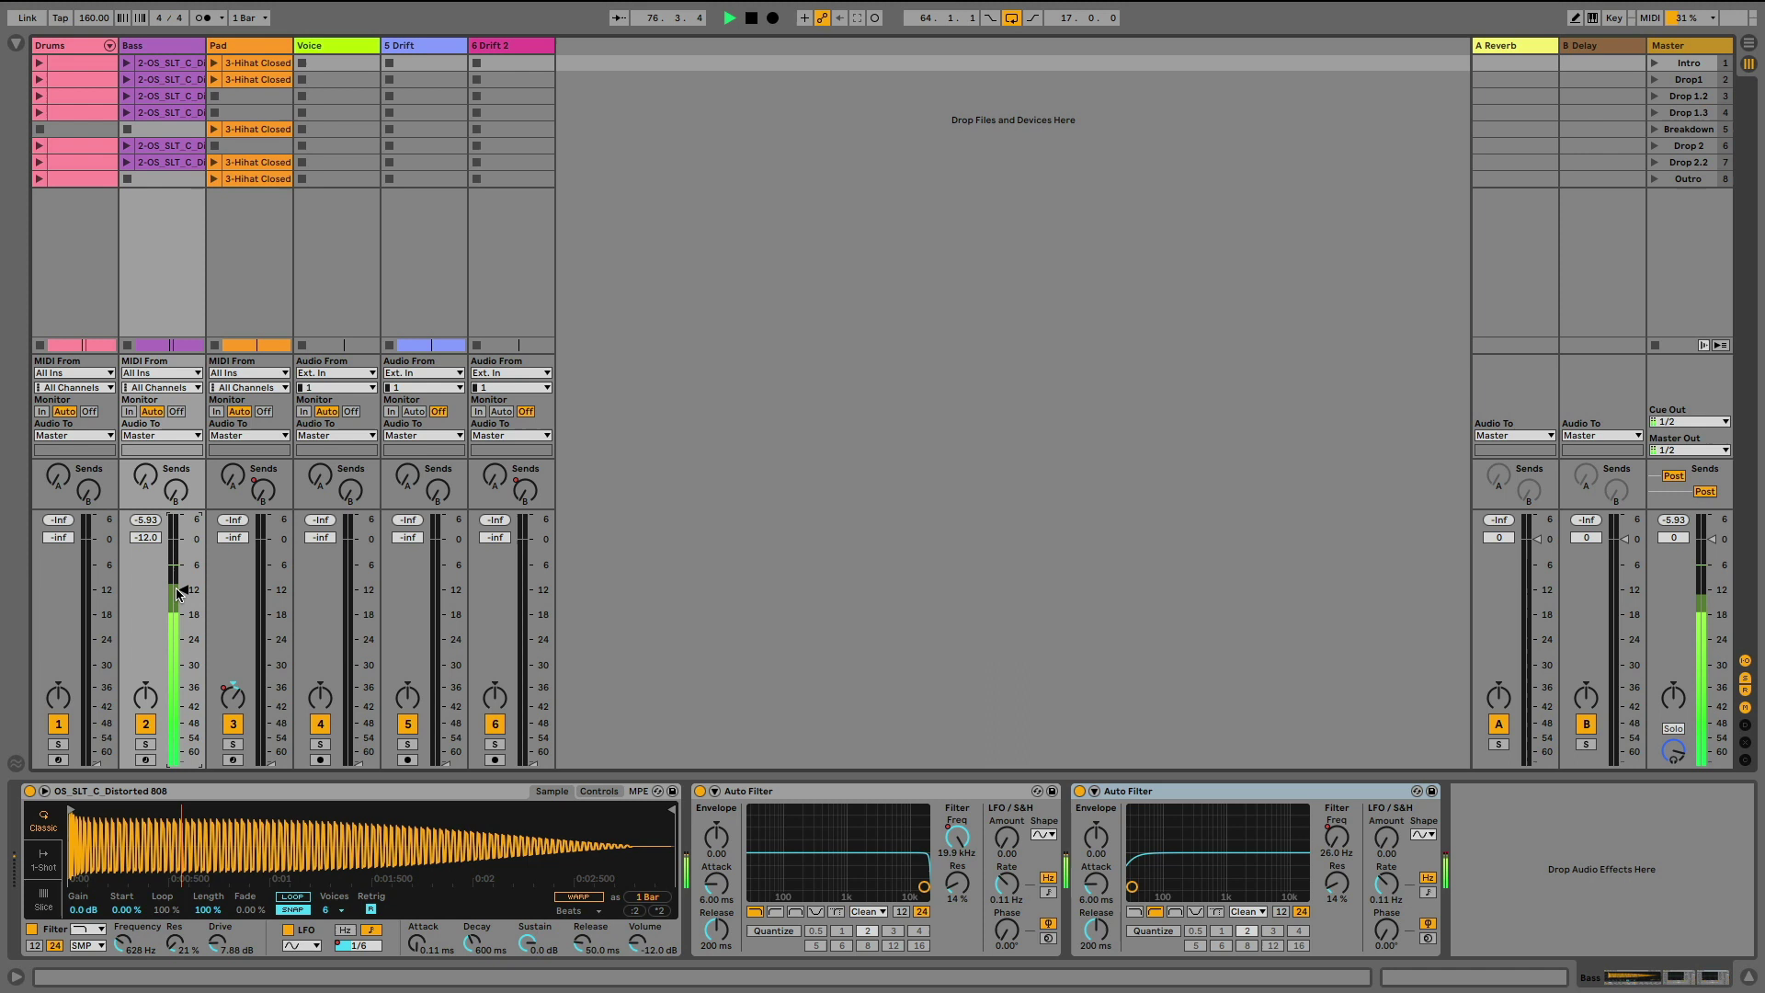
{"action": "left_click_drag", "start_coordinate": [95, 761], "coordinate": [95, 593]}
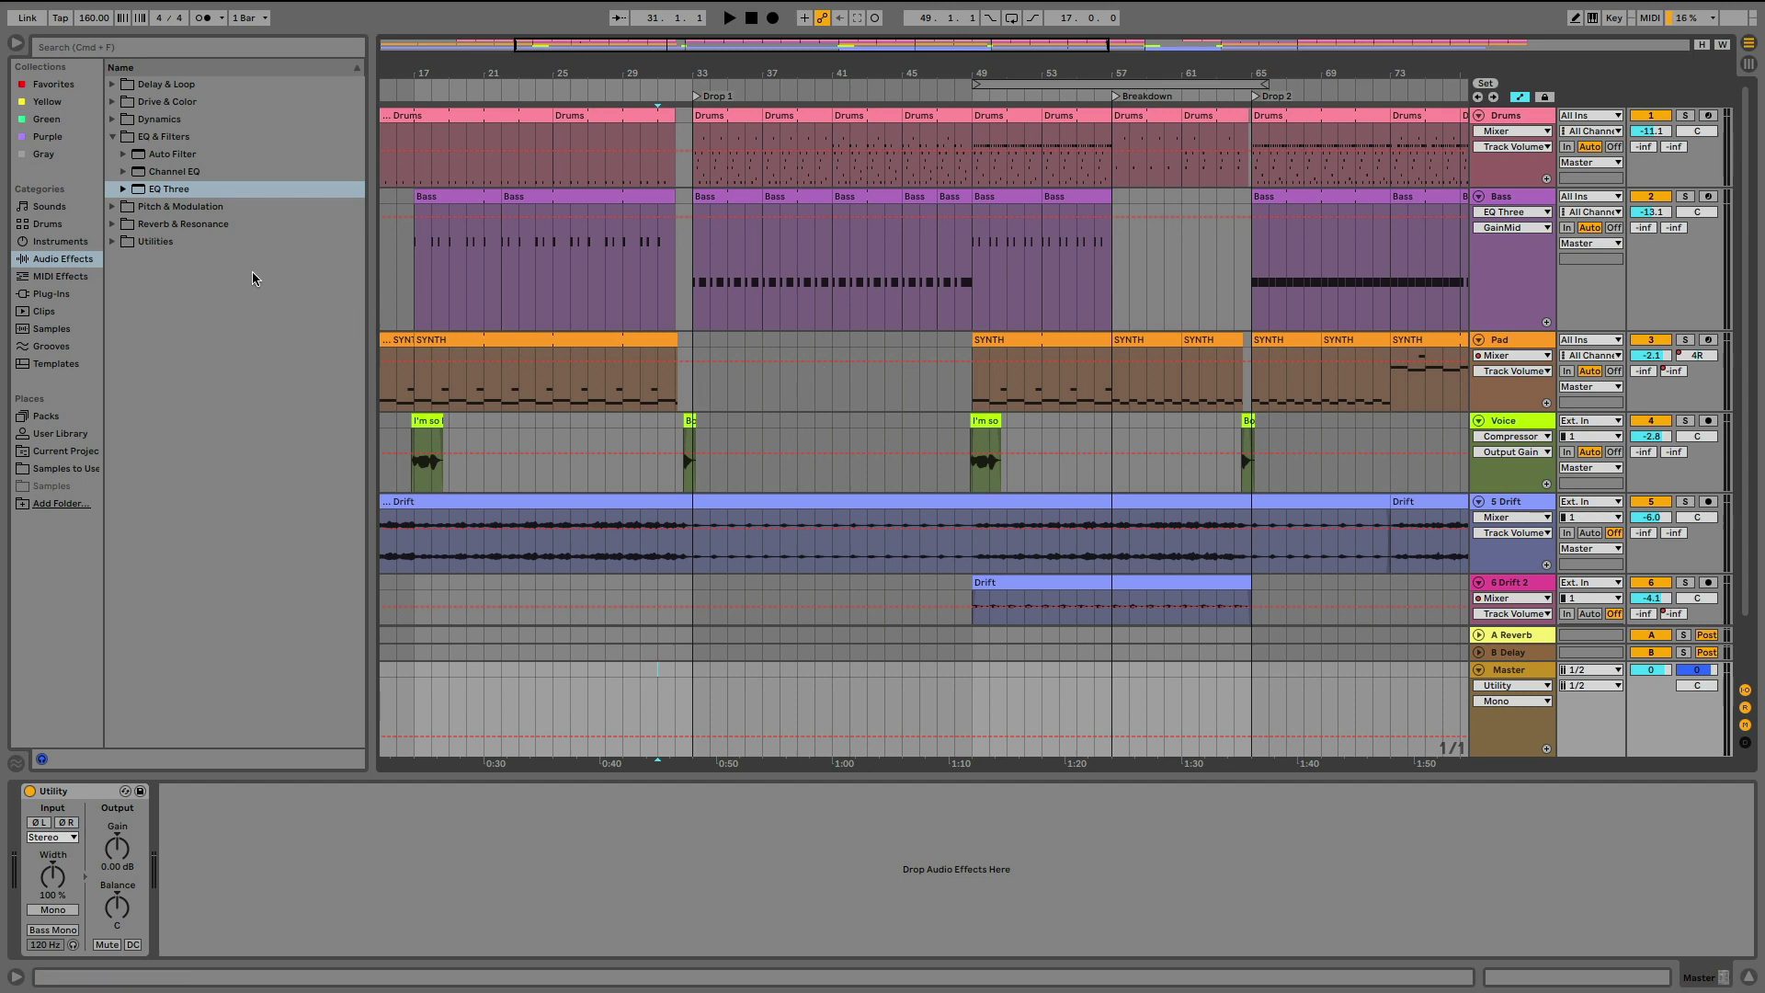
- Add the Master Bright & Edgy rack from the Mixing & Mastering audio effect racks after the Utility on the Master track
{"action": "left_click", "coordinate": [112, 241]}
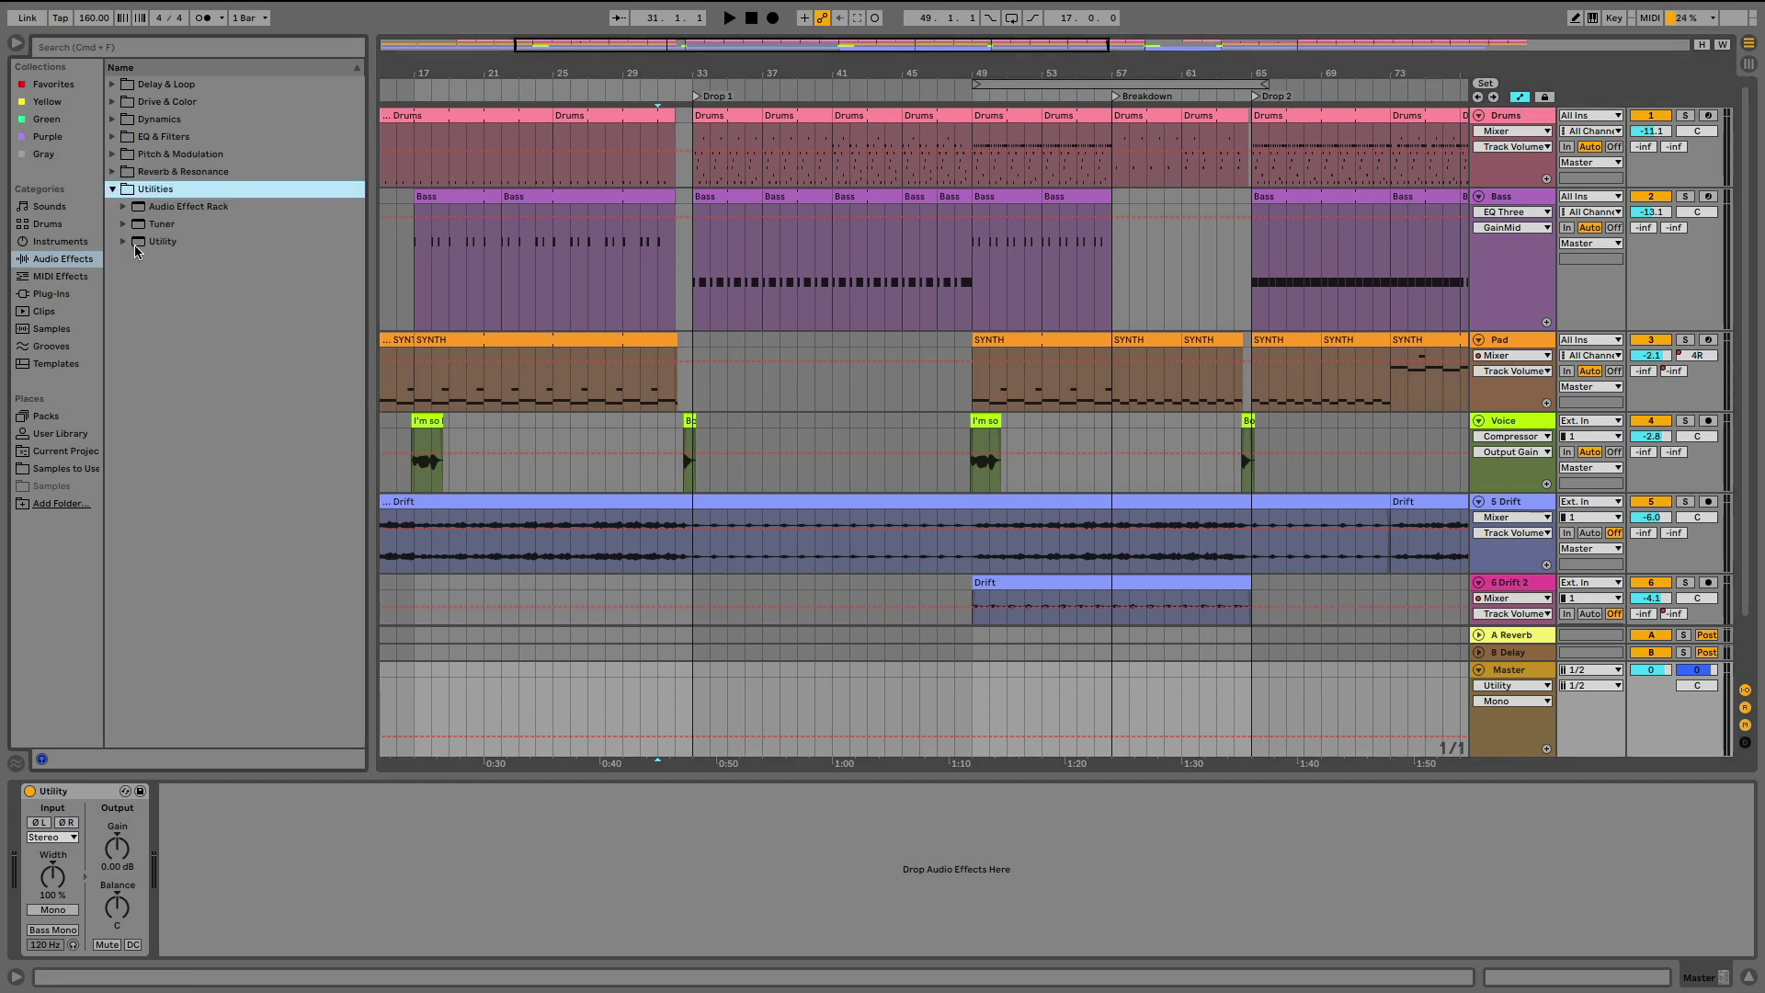
{"action": "left_click", "coordinate": [123, 207]}
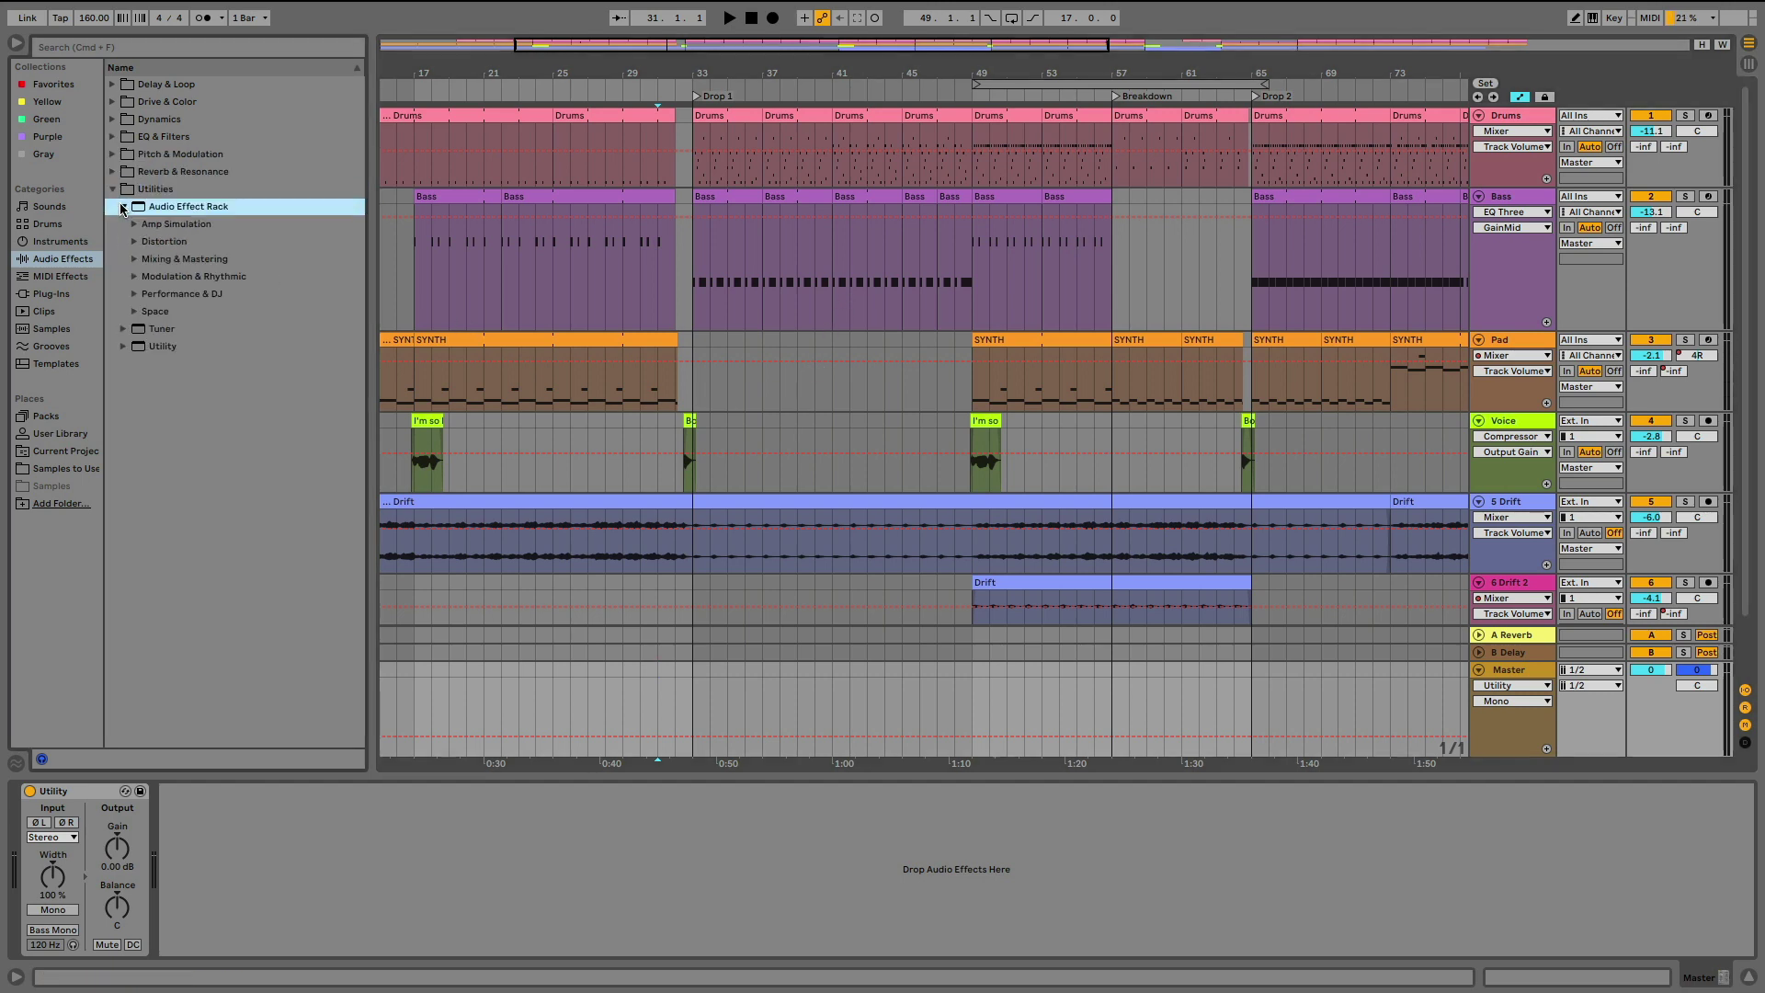
{"action": "left_click", "coordinate": [135, 258]}
{"action": "scroll", "coordinate": [217, 311], "scroll_direction": "down", "scroll_amount": 6}
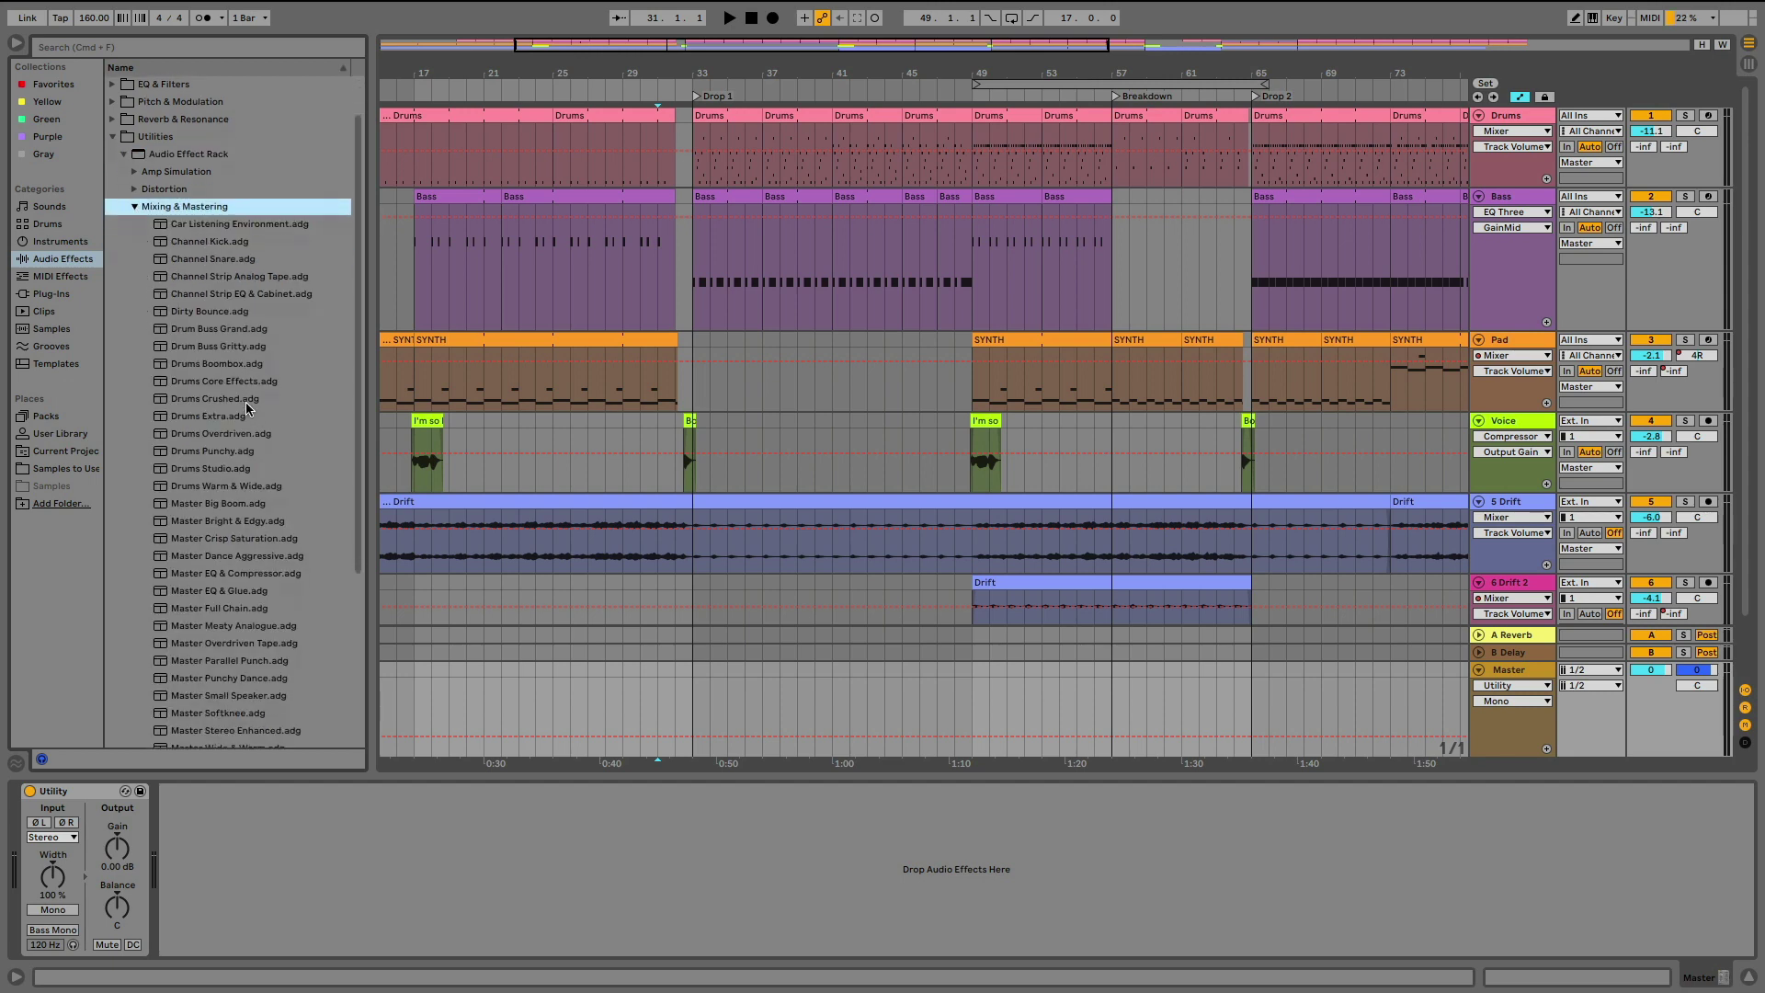
{"action": "scroll", "coordinate": [262, 402], "scroll_direction": "down", "scroll_amount": 1}
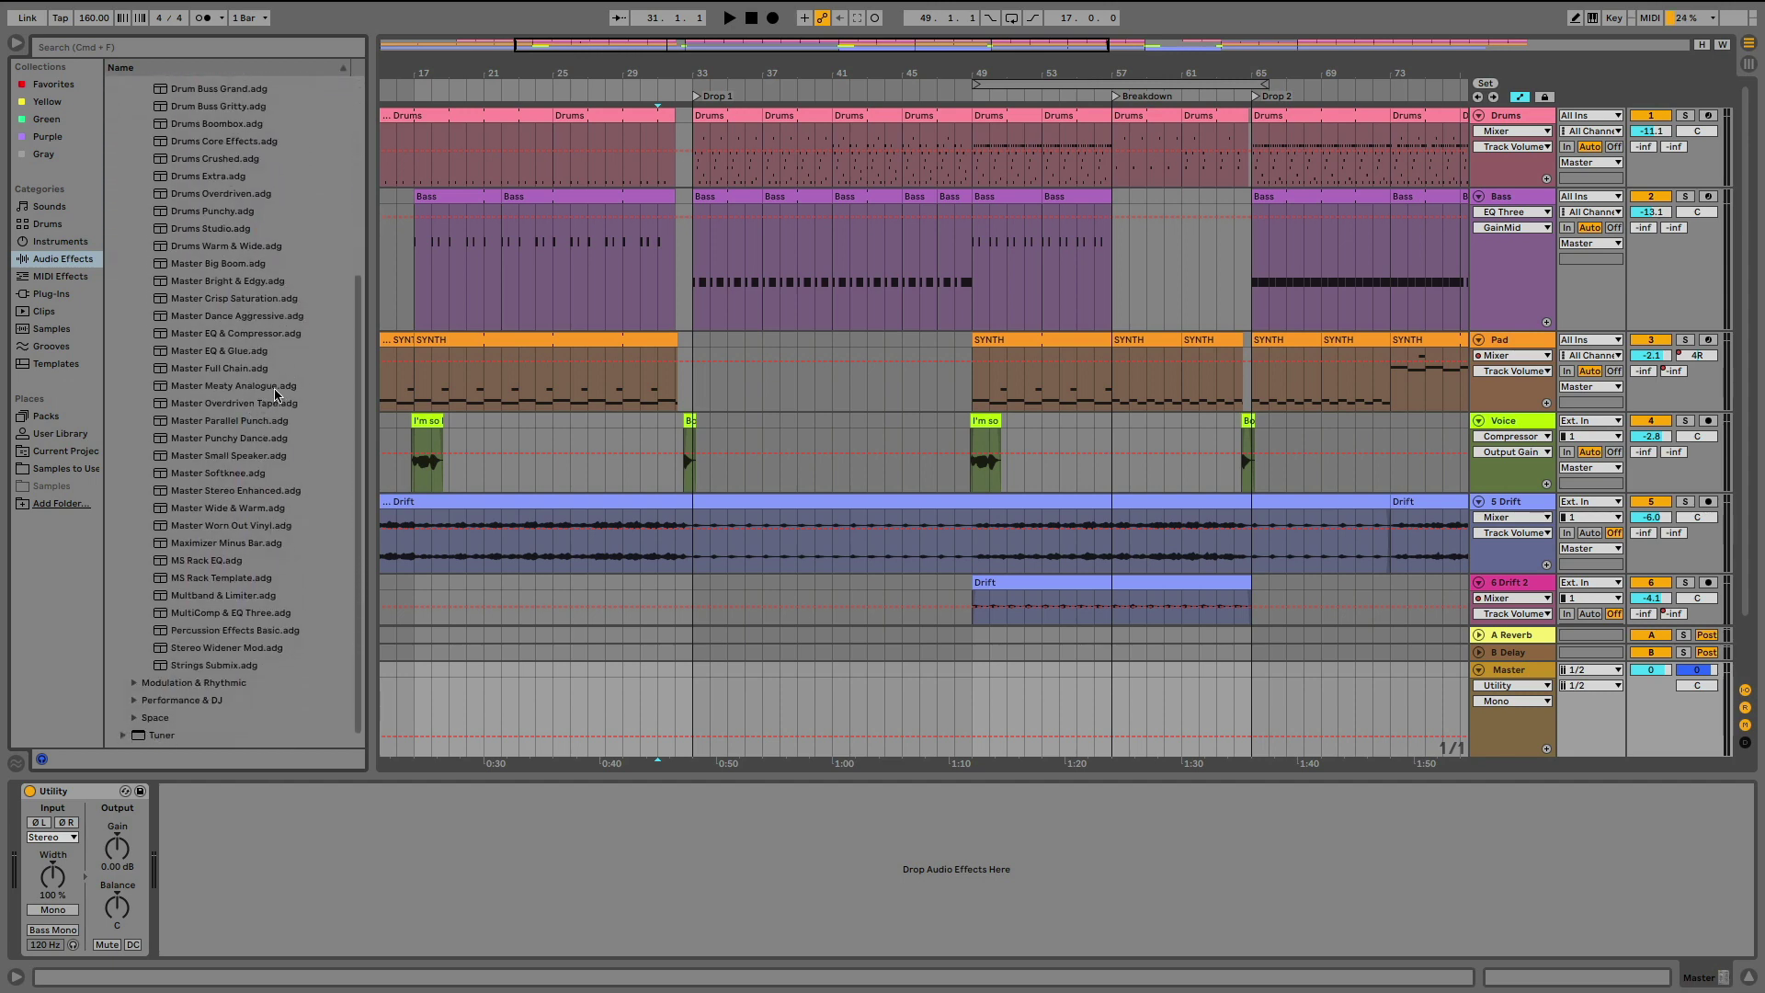
{"action": "left_click", "coordinate": [233, 283]}
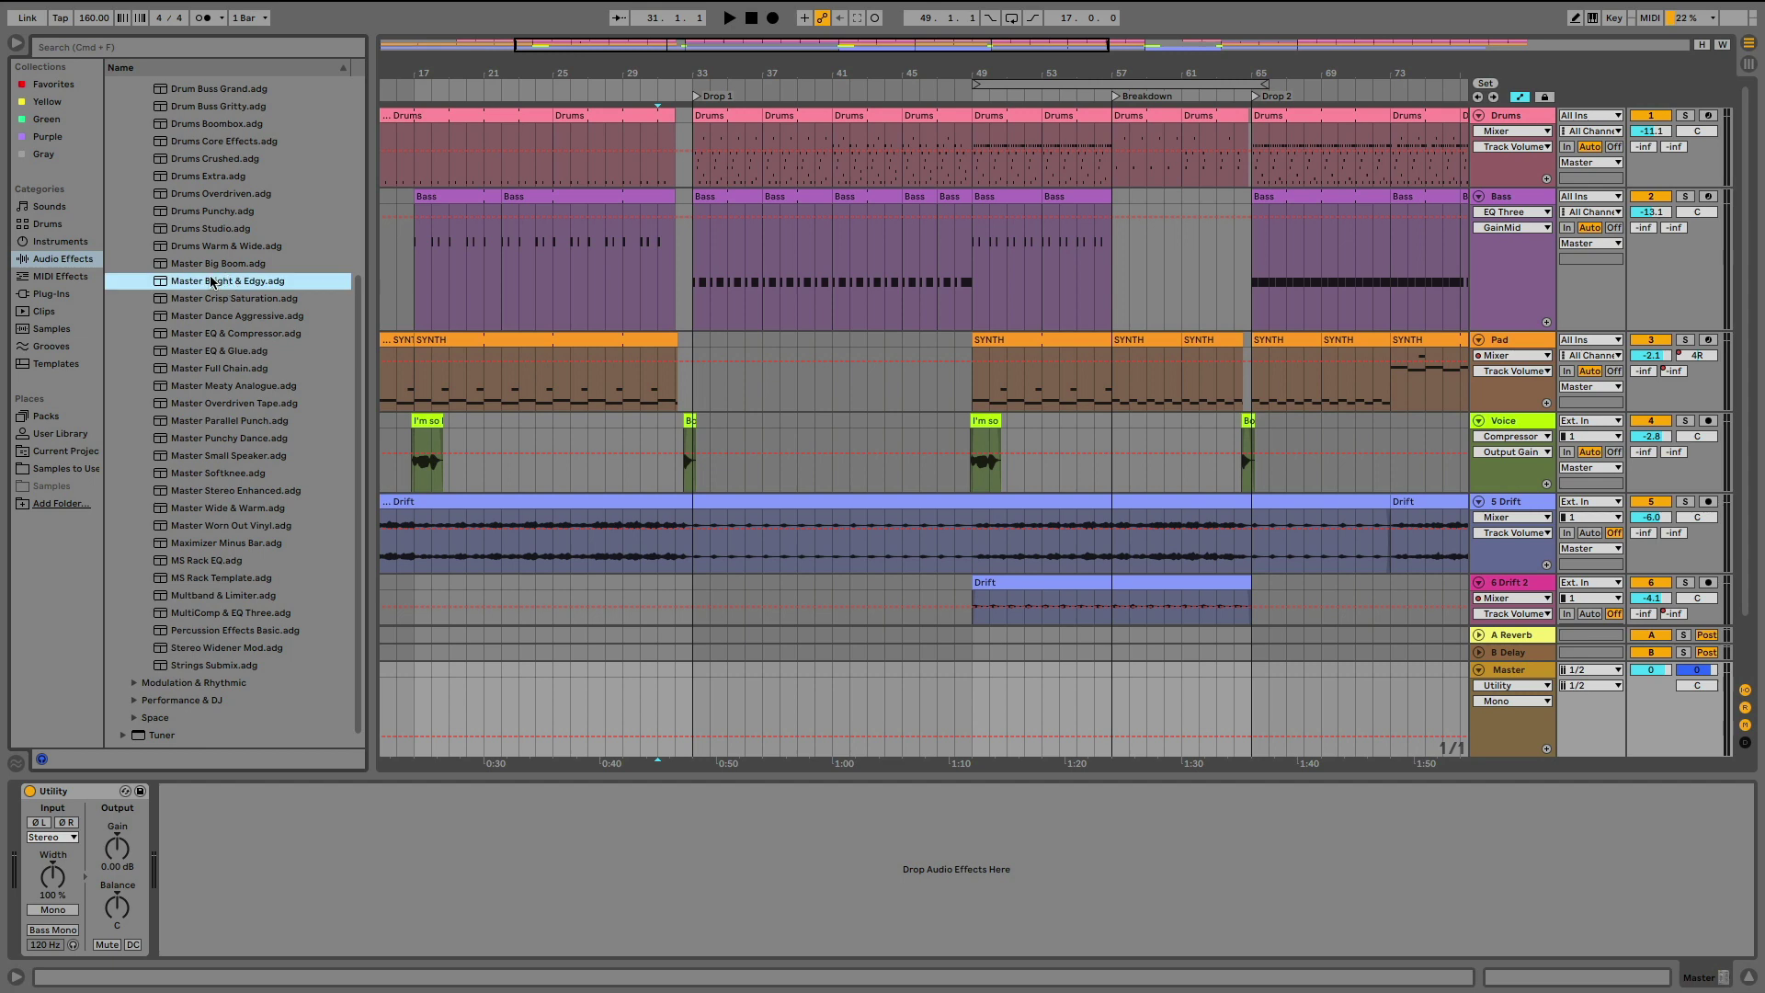
{"action": "left_click_drag", "start_coordinate": [248, 549], "coordinate": [305, 903]}
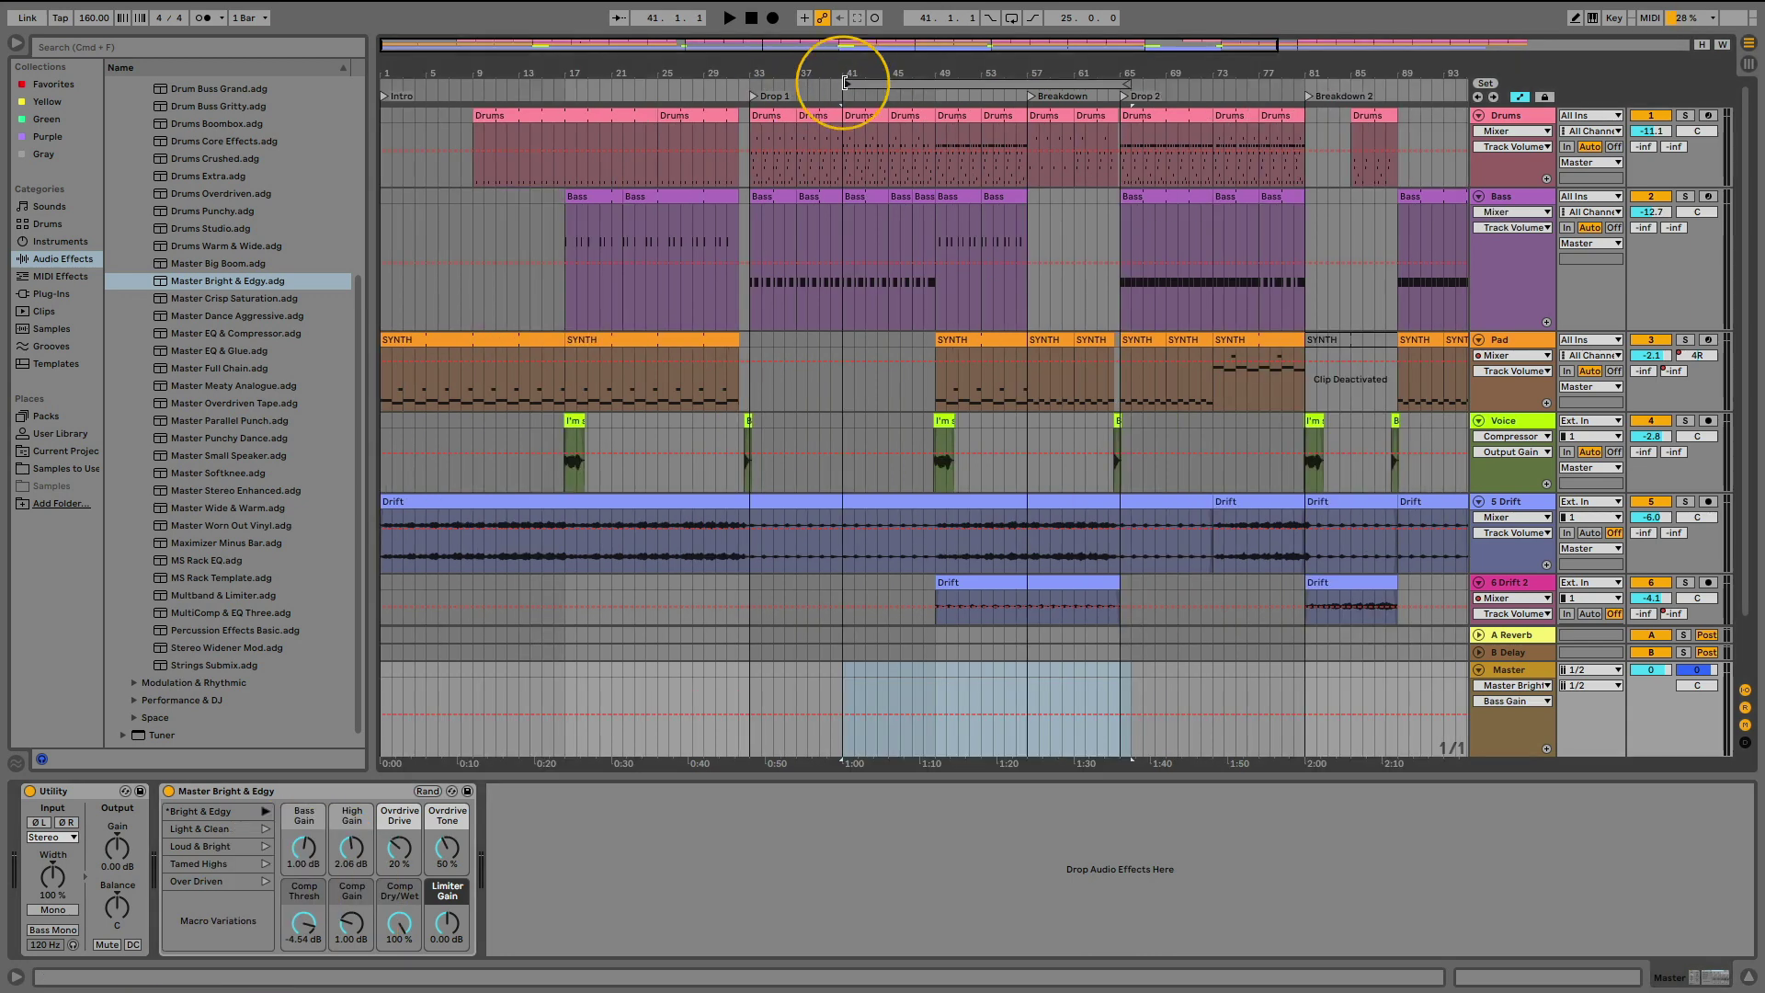
- Set the arrangement's time selection to cover the whole song, from 1.1.1 to 125.1.1
{"action": "left_click_drag", "start_coordinate": [846, 83], "coordinate": [364, 80]}
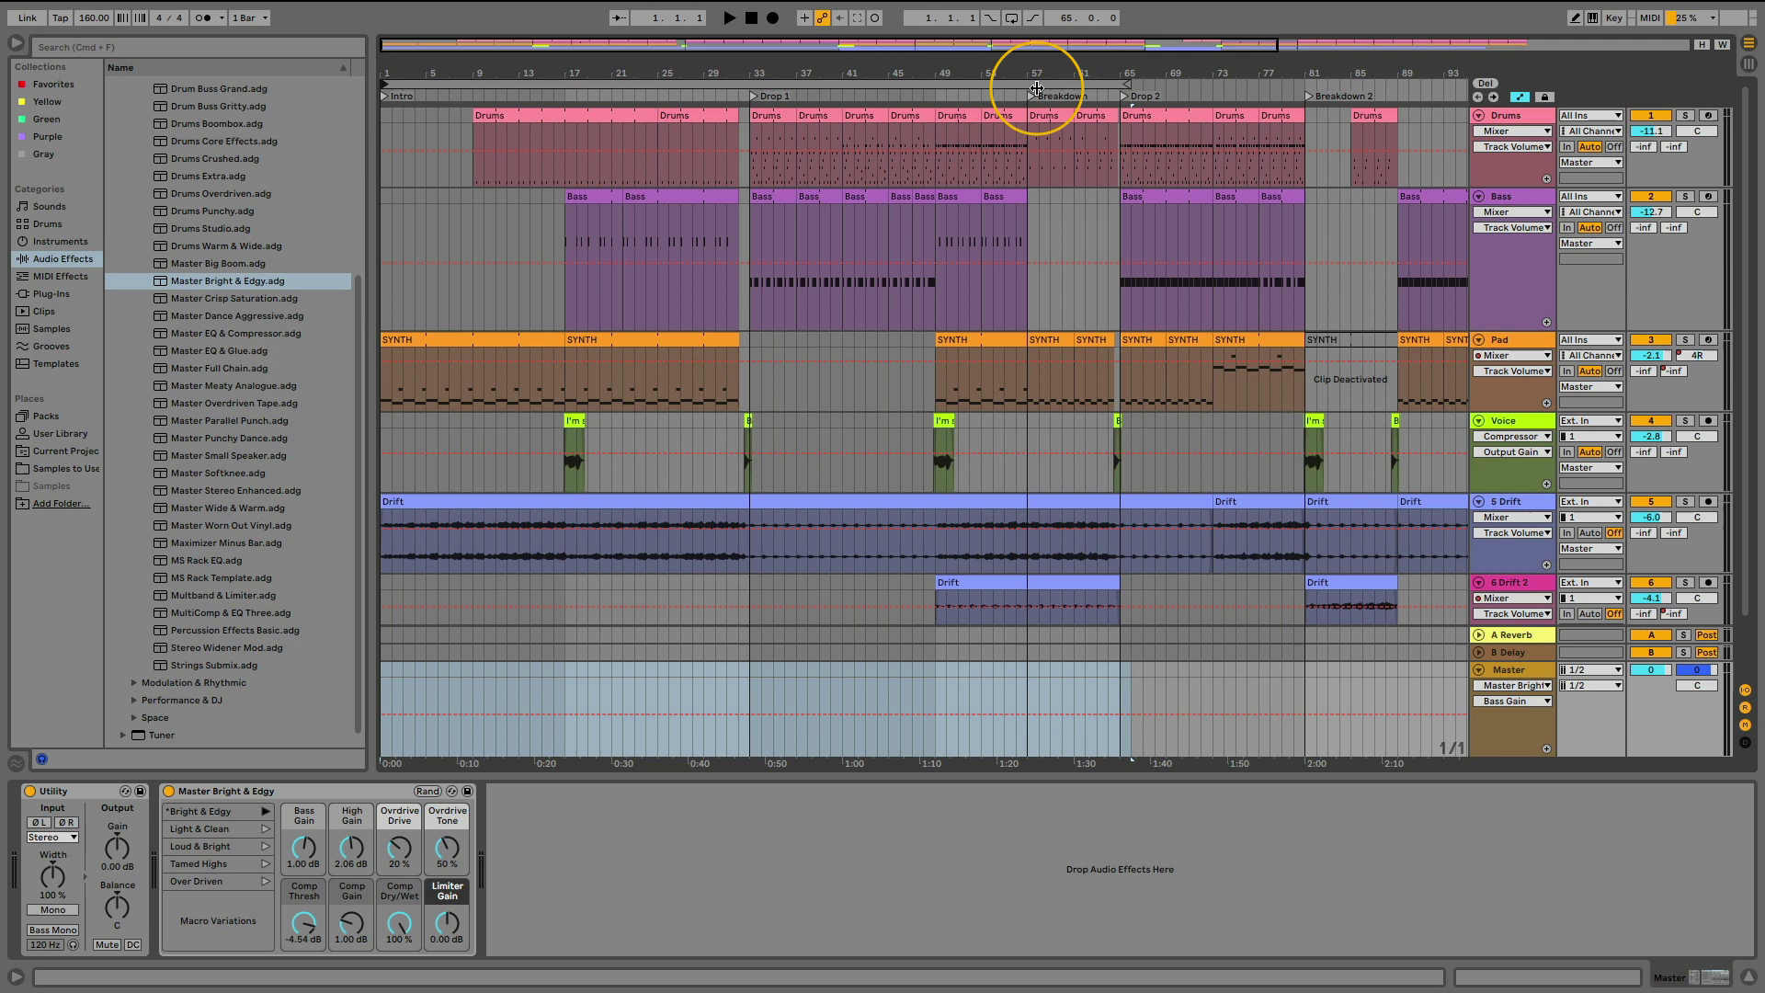
{"action": "scroll", "coordinate": [1044, 157], "scroll_direction": "right", "scroll_amount": 5}
{"action": "left_click_drag", "start_coordinate": [641, 84], "coordinate": [1318, 111]}
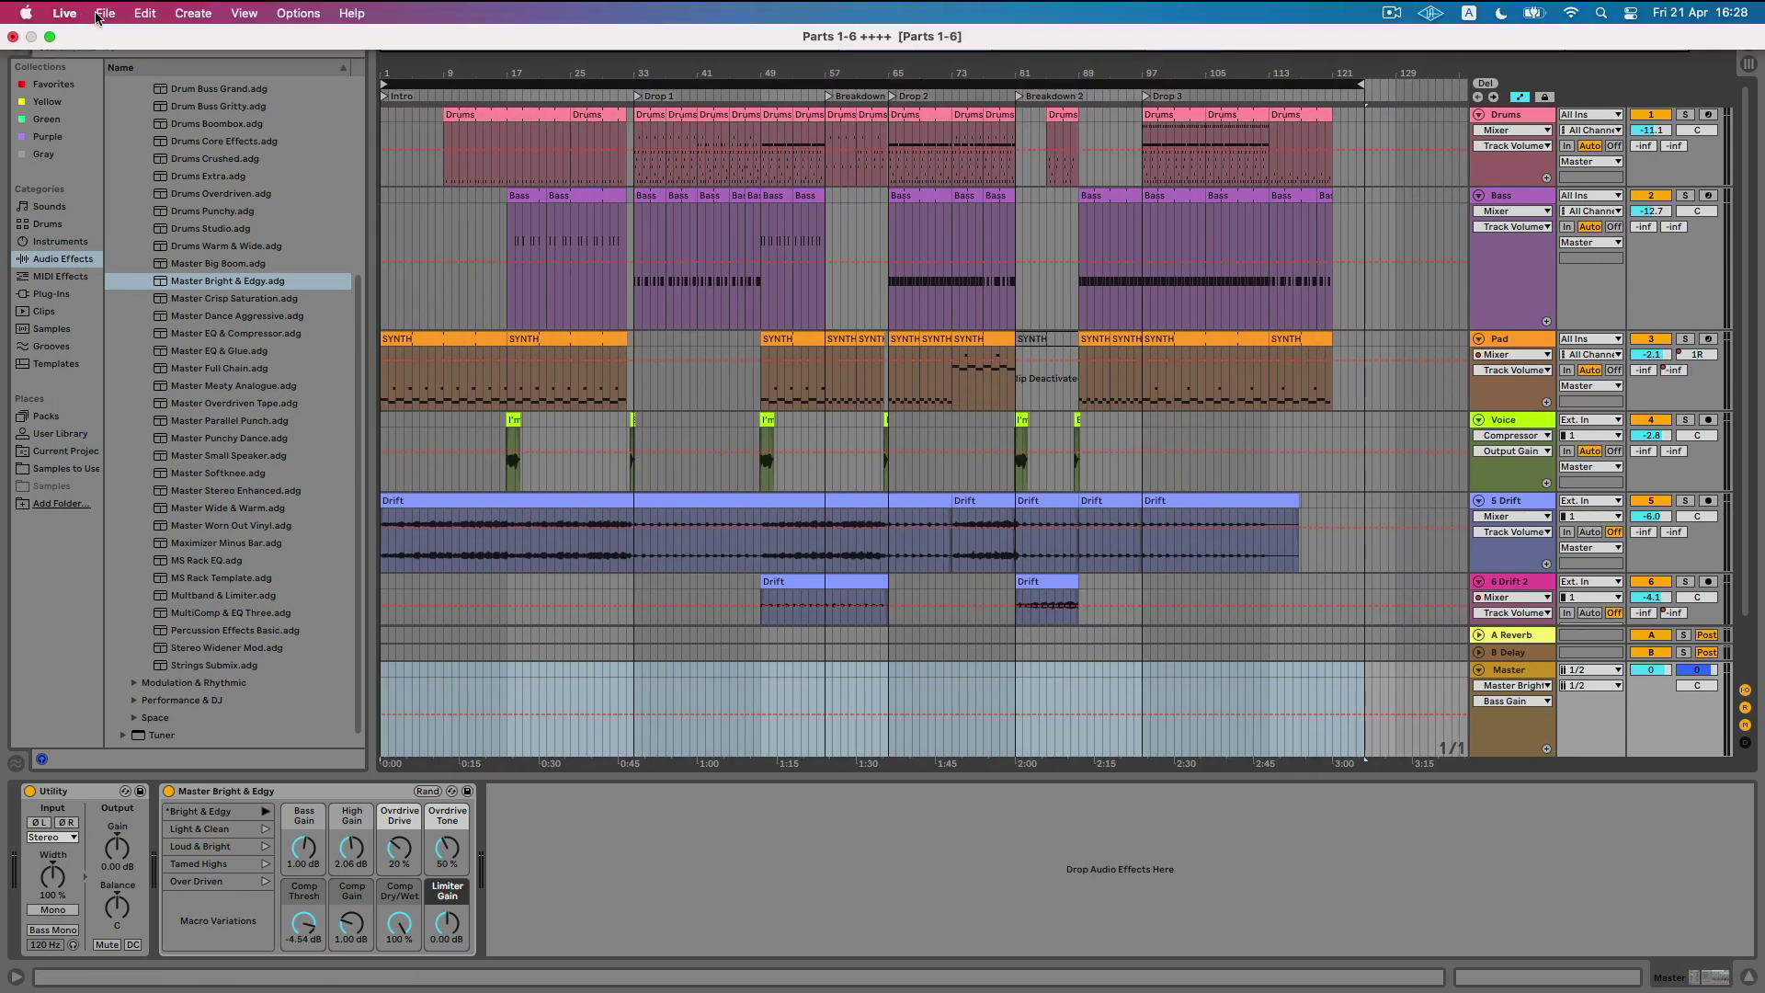
- Export the Master track as a 16-bit WAV audio file named "Boring track" in the Documents folder
{"action": "left_click", "coordinate": [98, 14]}
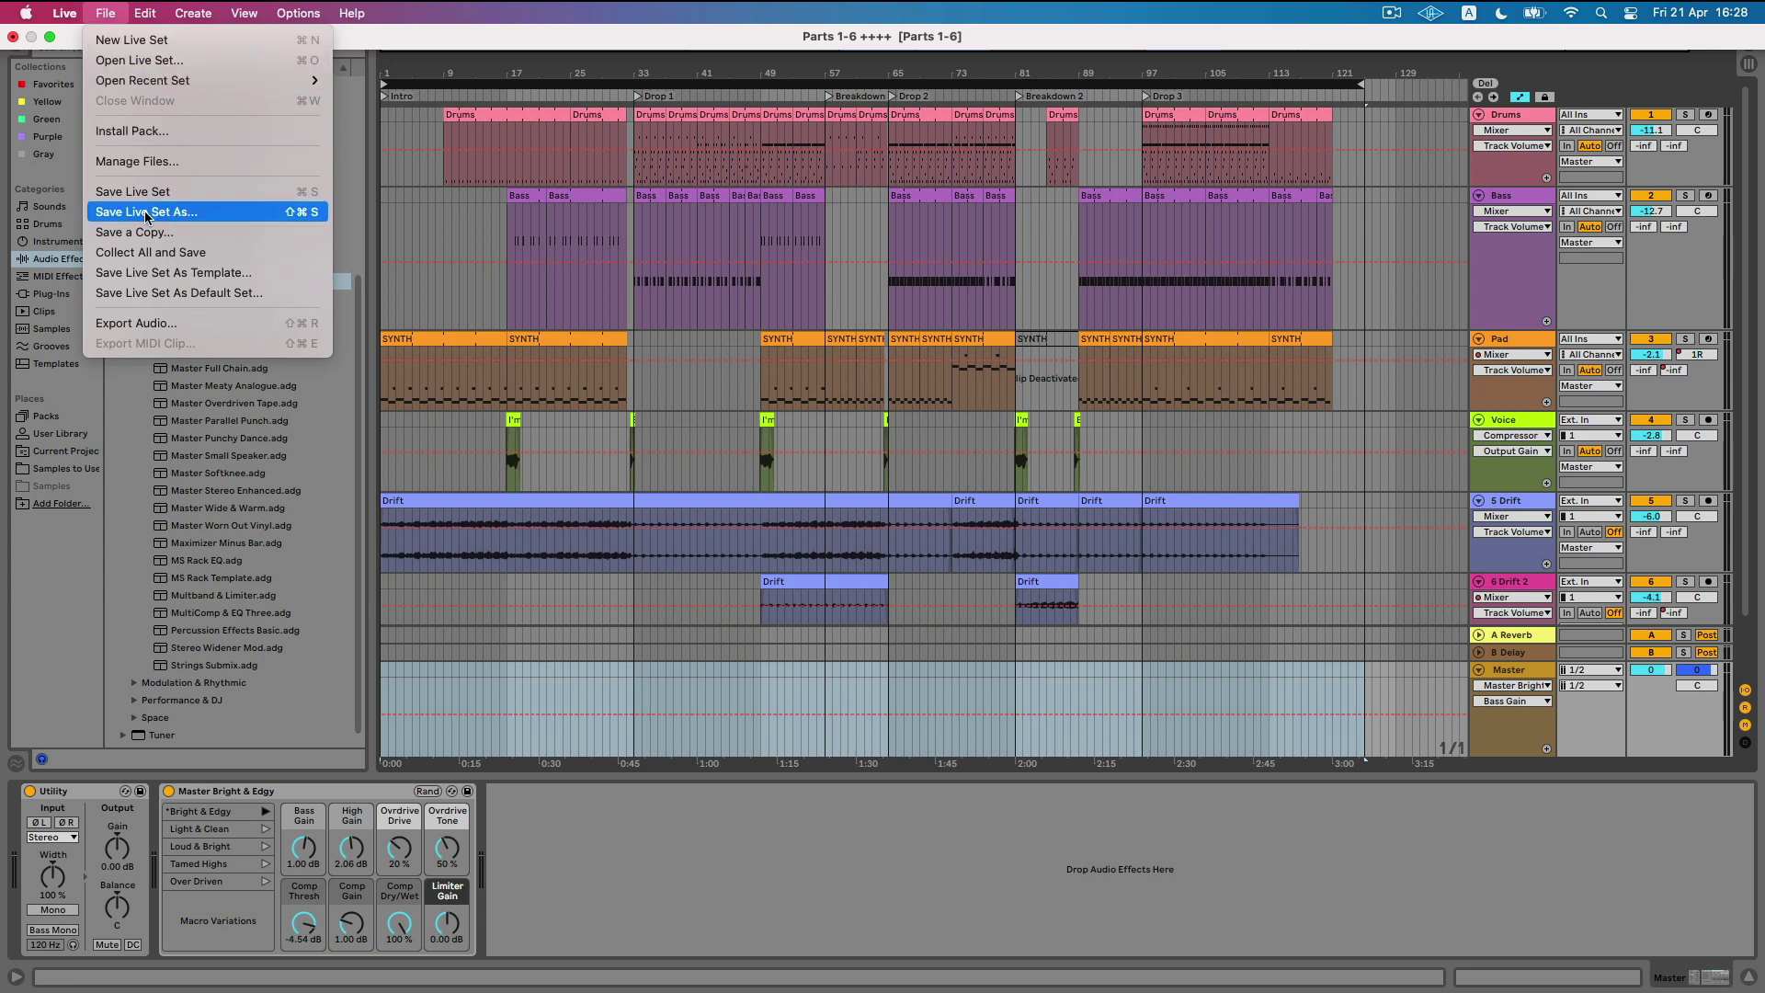
{"action": "left_click", "coordinate": [141, 316]}
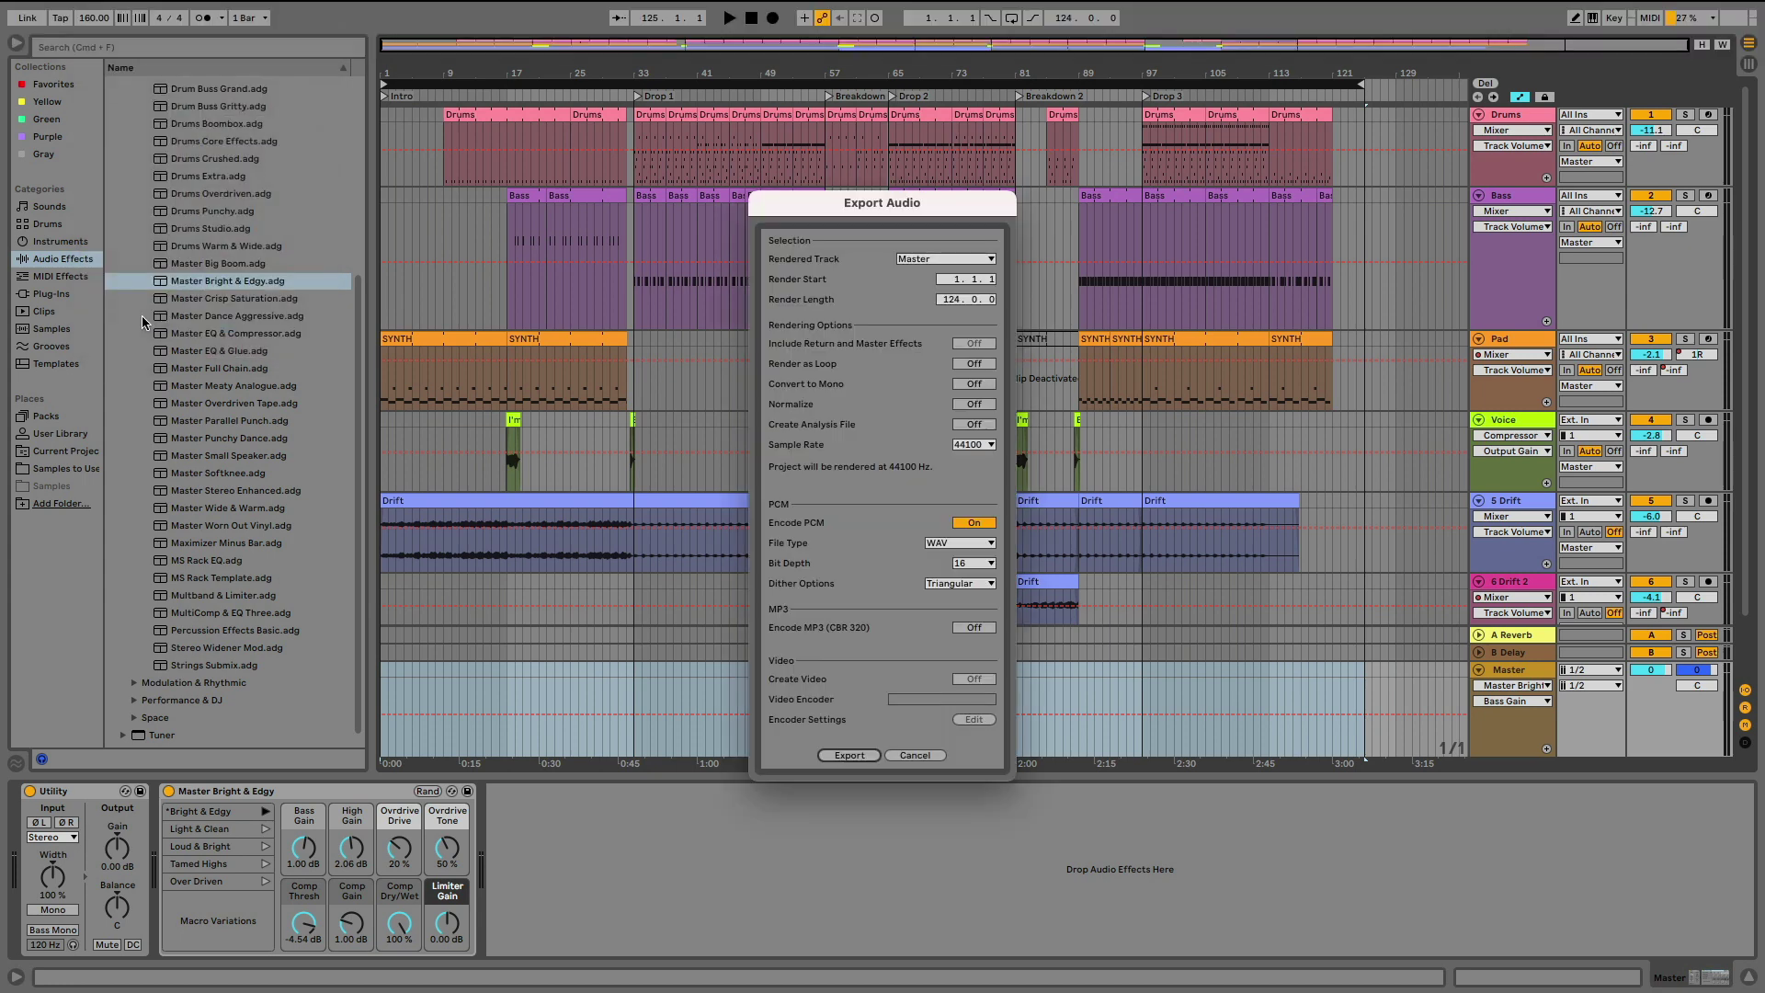
{"action": "left_click", "coordinate": [947, 258]}
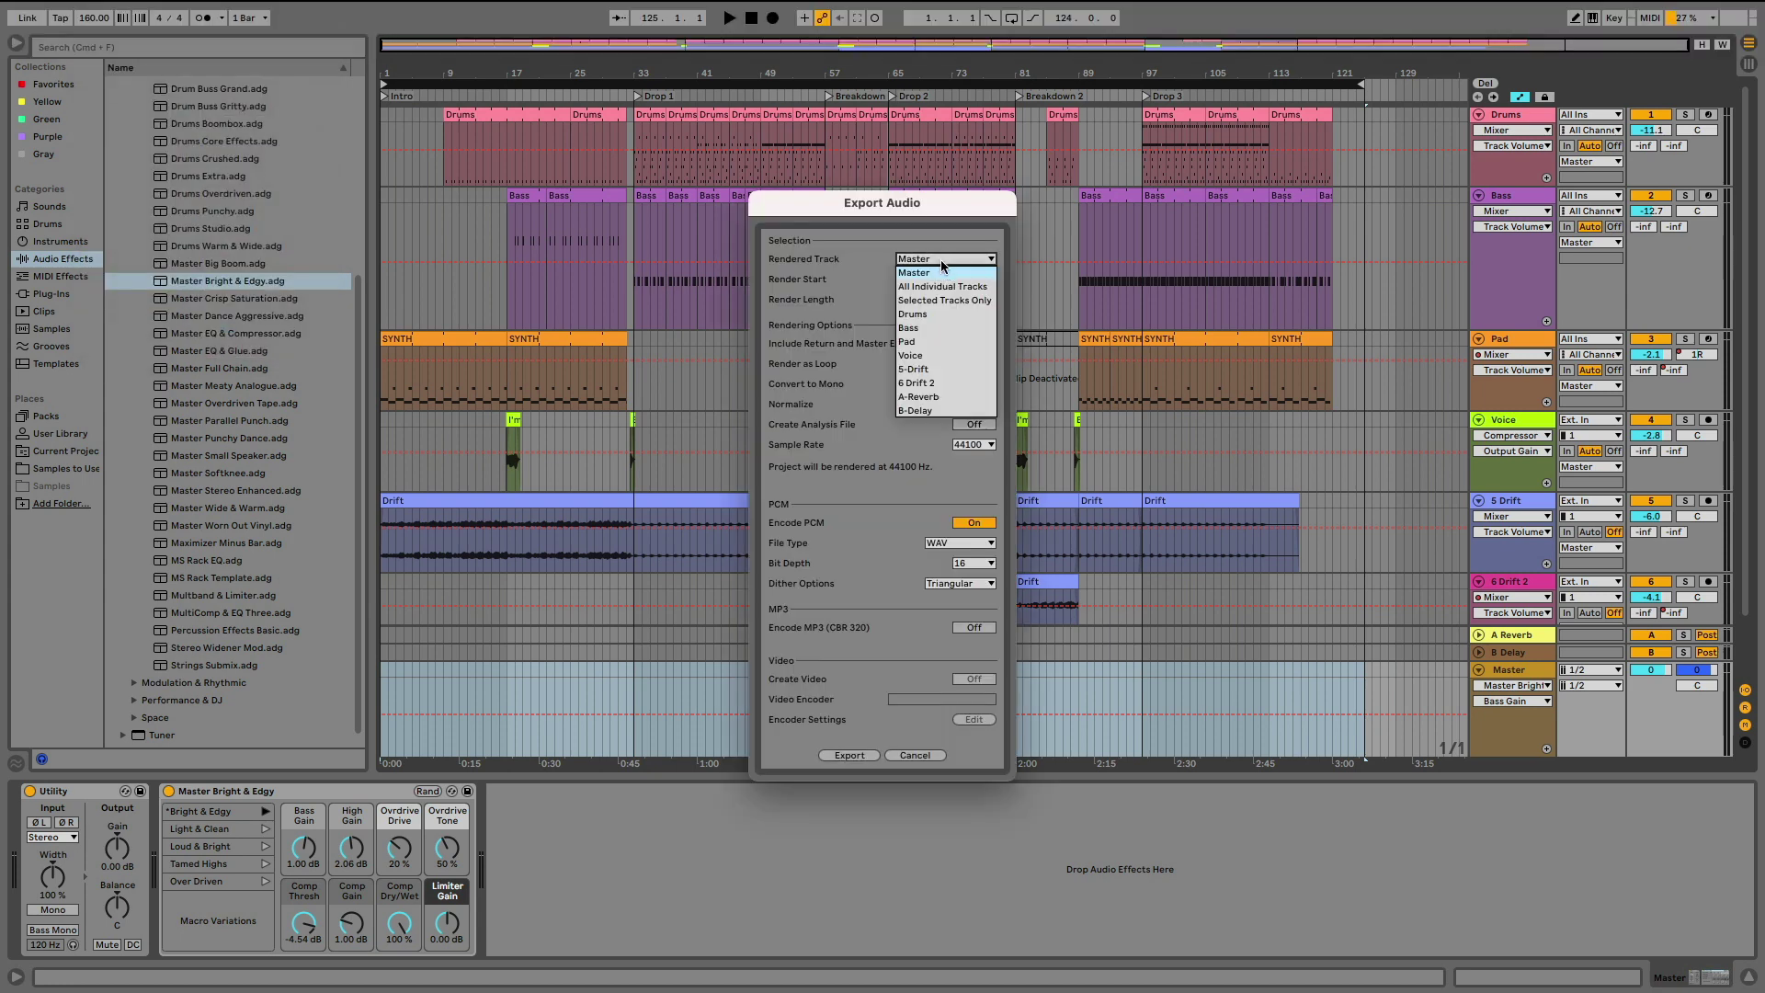
{"action": "left_click", "coordinate": [914, 273]}
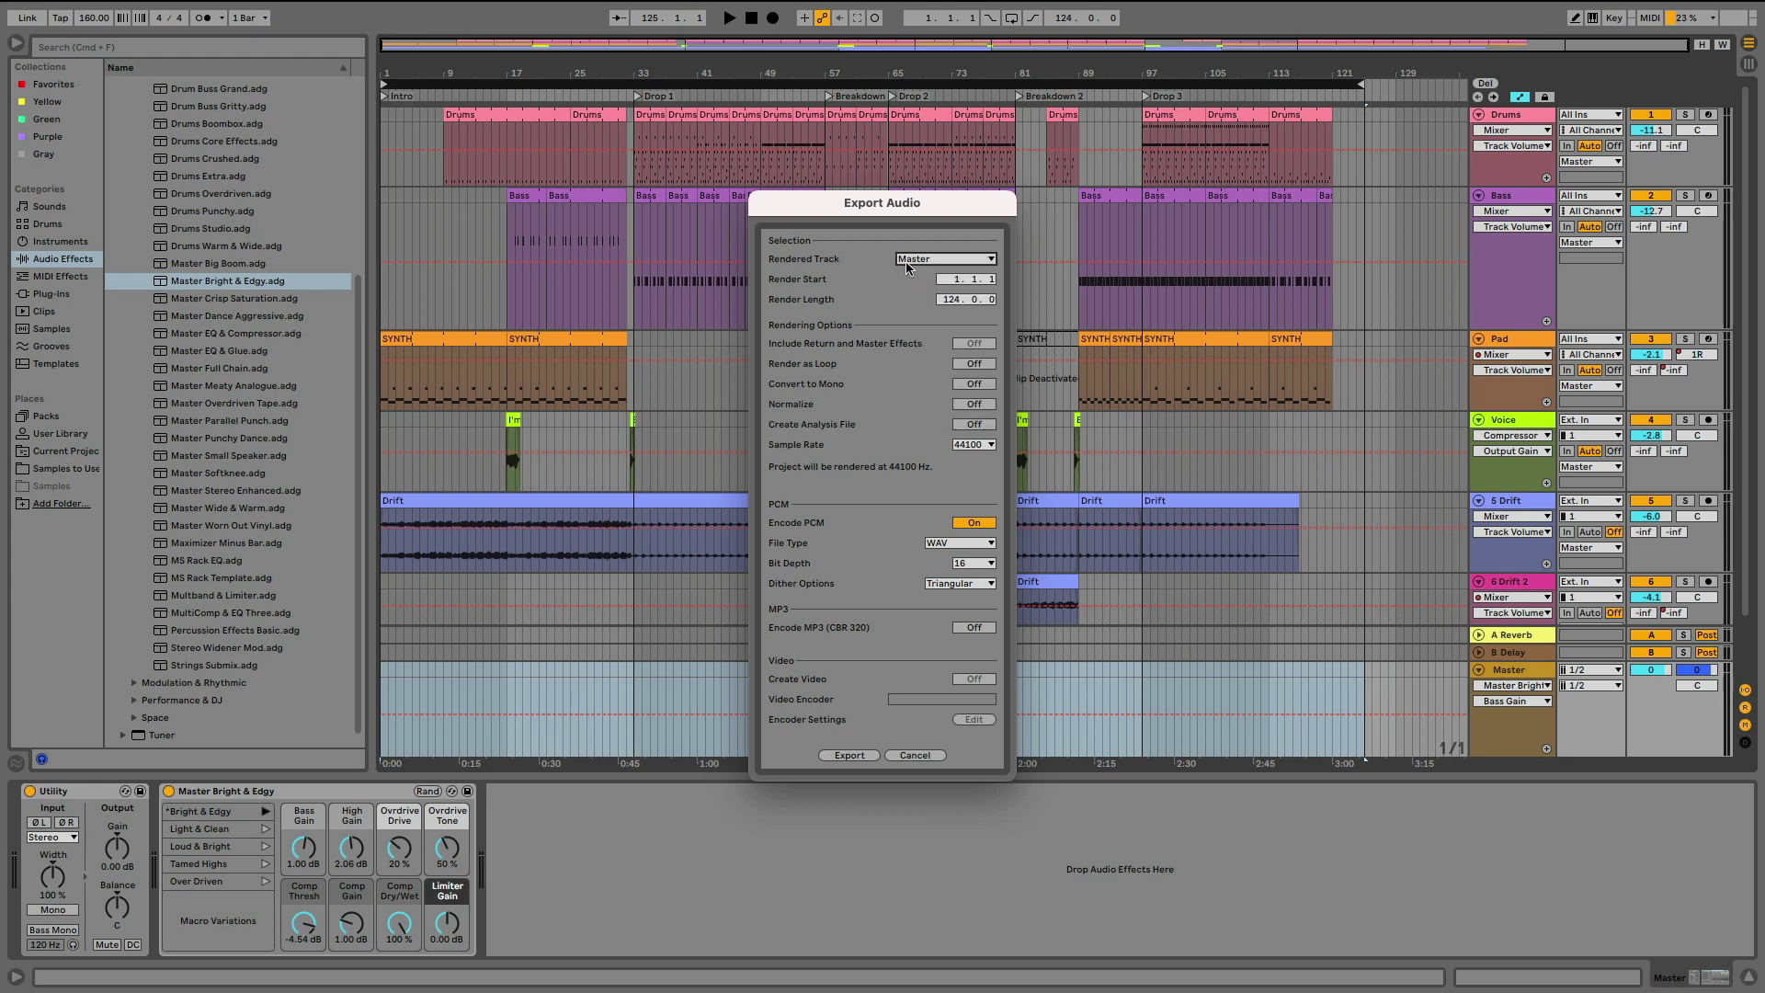
{"action": "left_click", "coordinate": [849, 755]}
{"action": "type", "text": "Bor"}
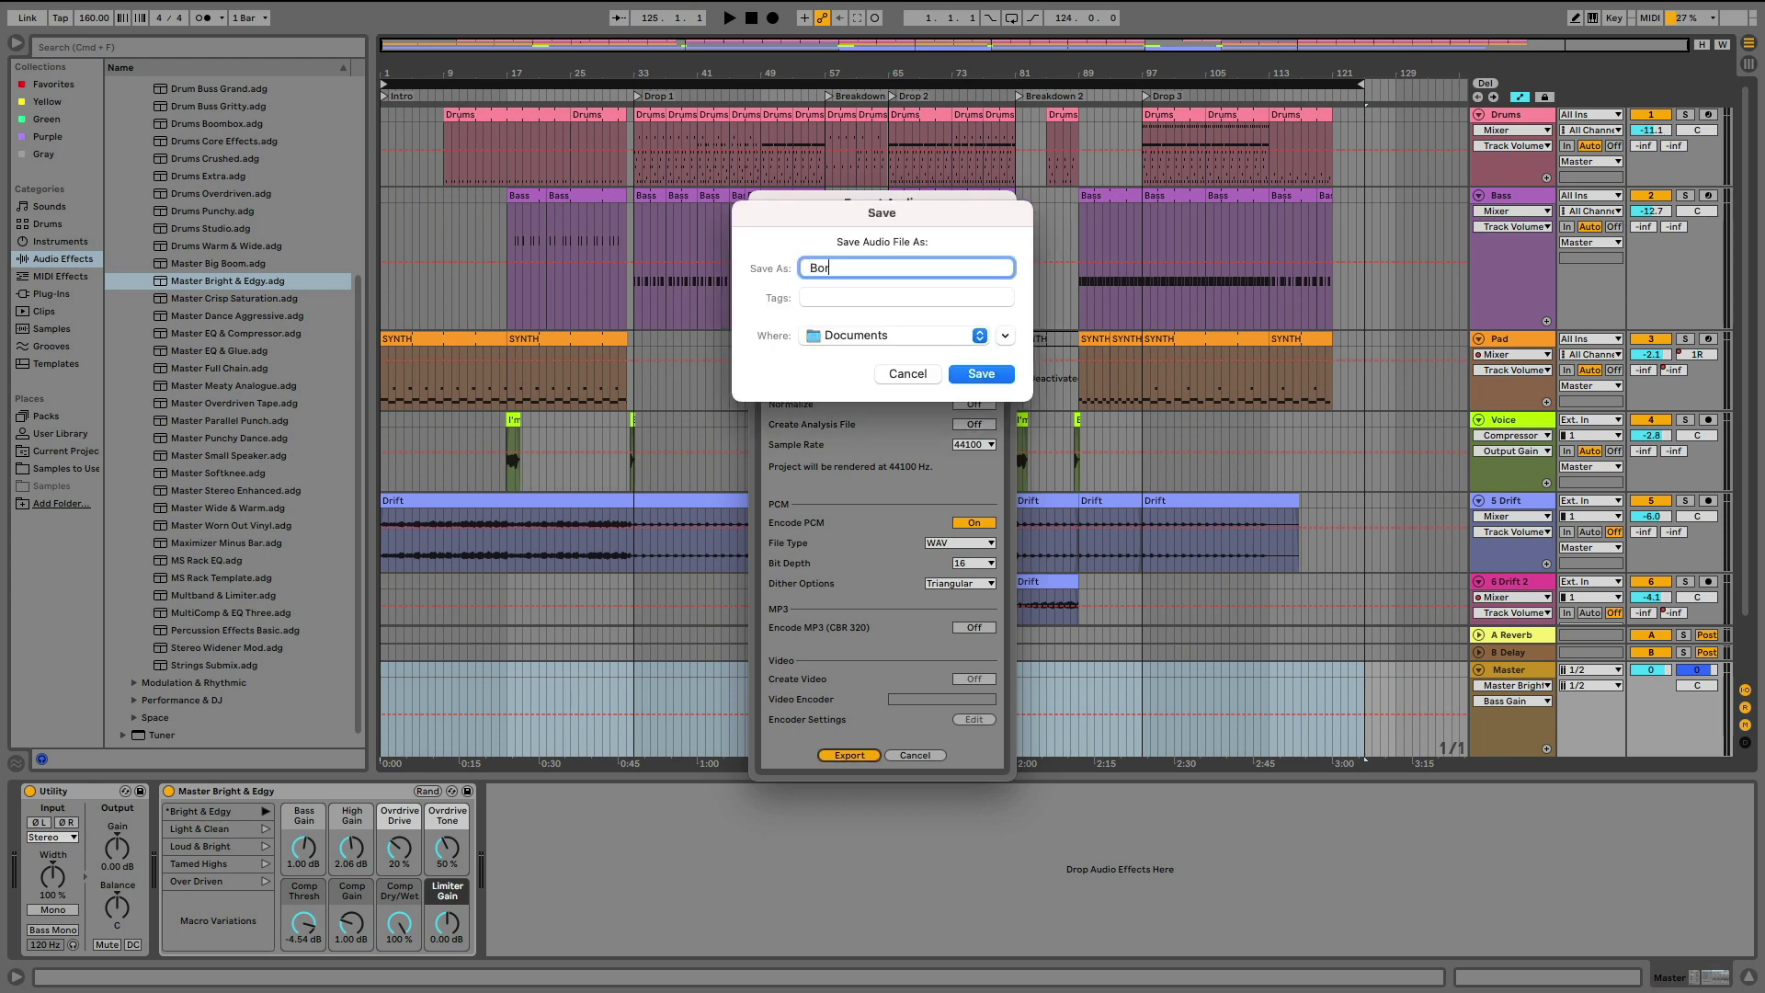
{"action": "type", "text": "ing track"}
{"action": "key", "text": "Return"}
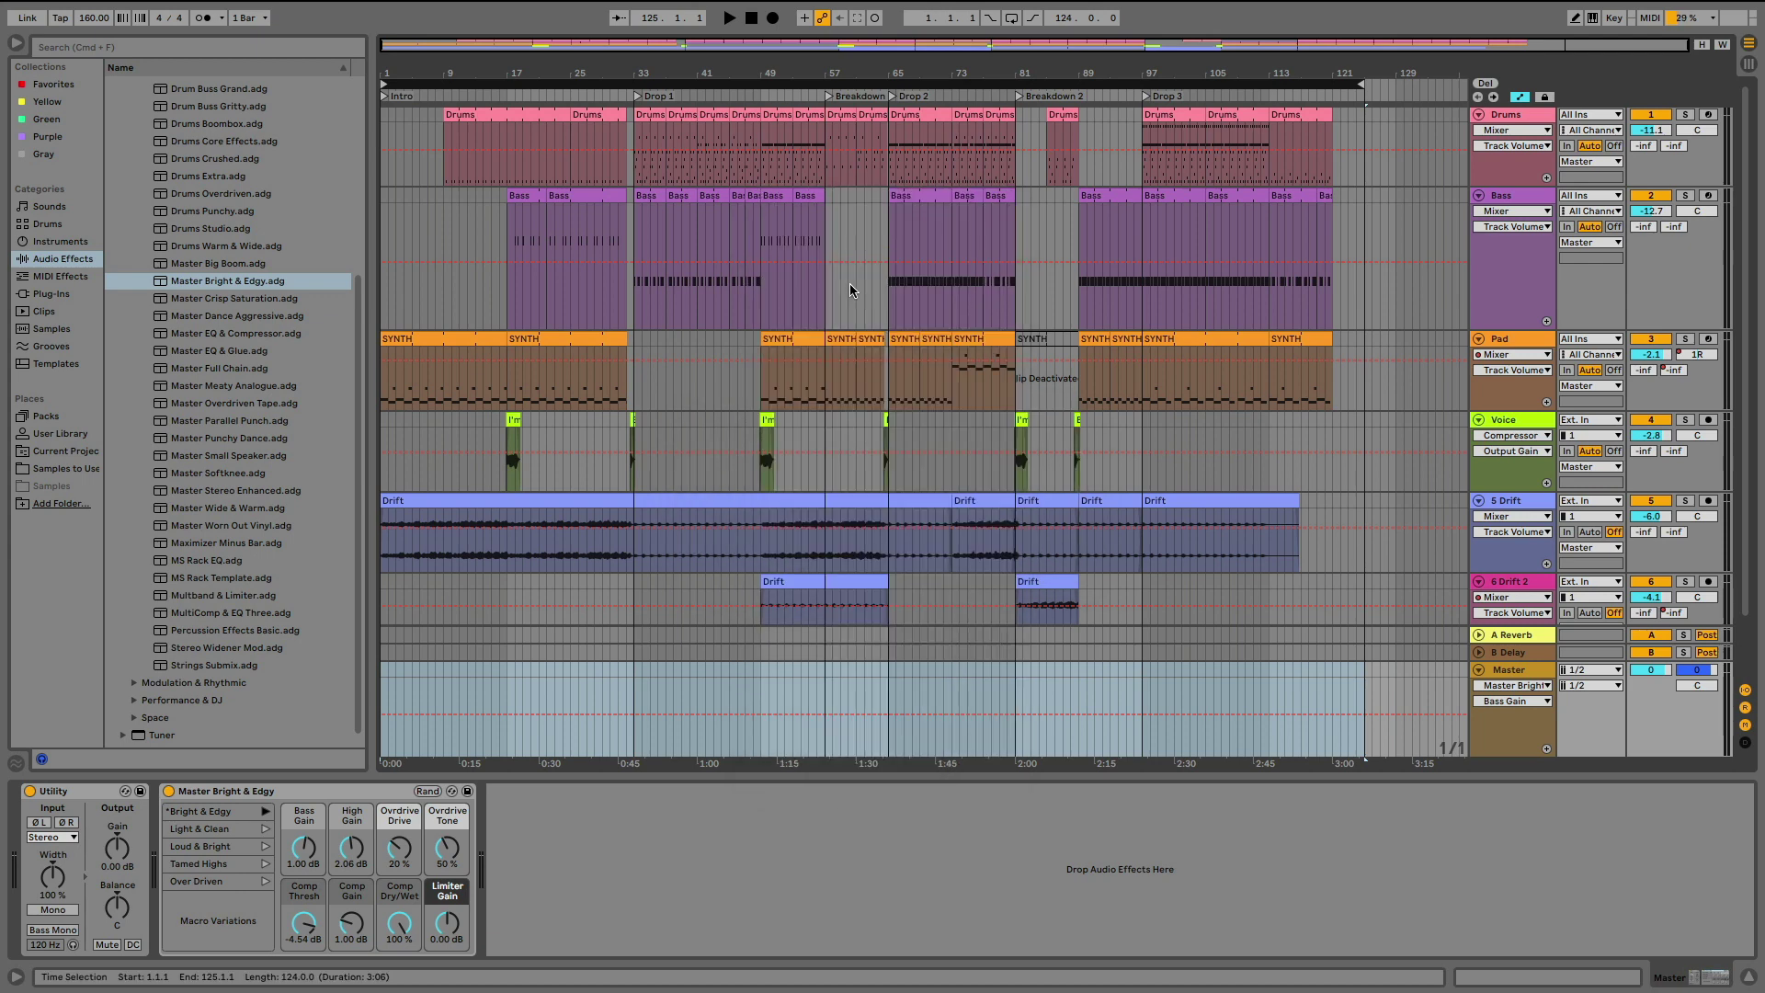
- Collect all and save the Live Set, copying files from elsewhere, other Projects and the User Library, but not Factory Packs
{"action": "mouse_move", "coordinate": [248, 1]}
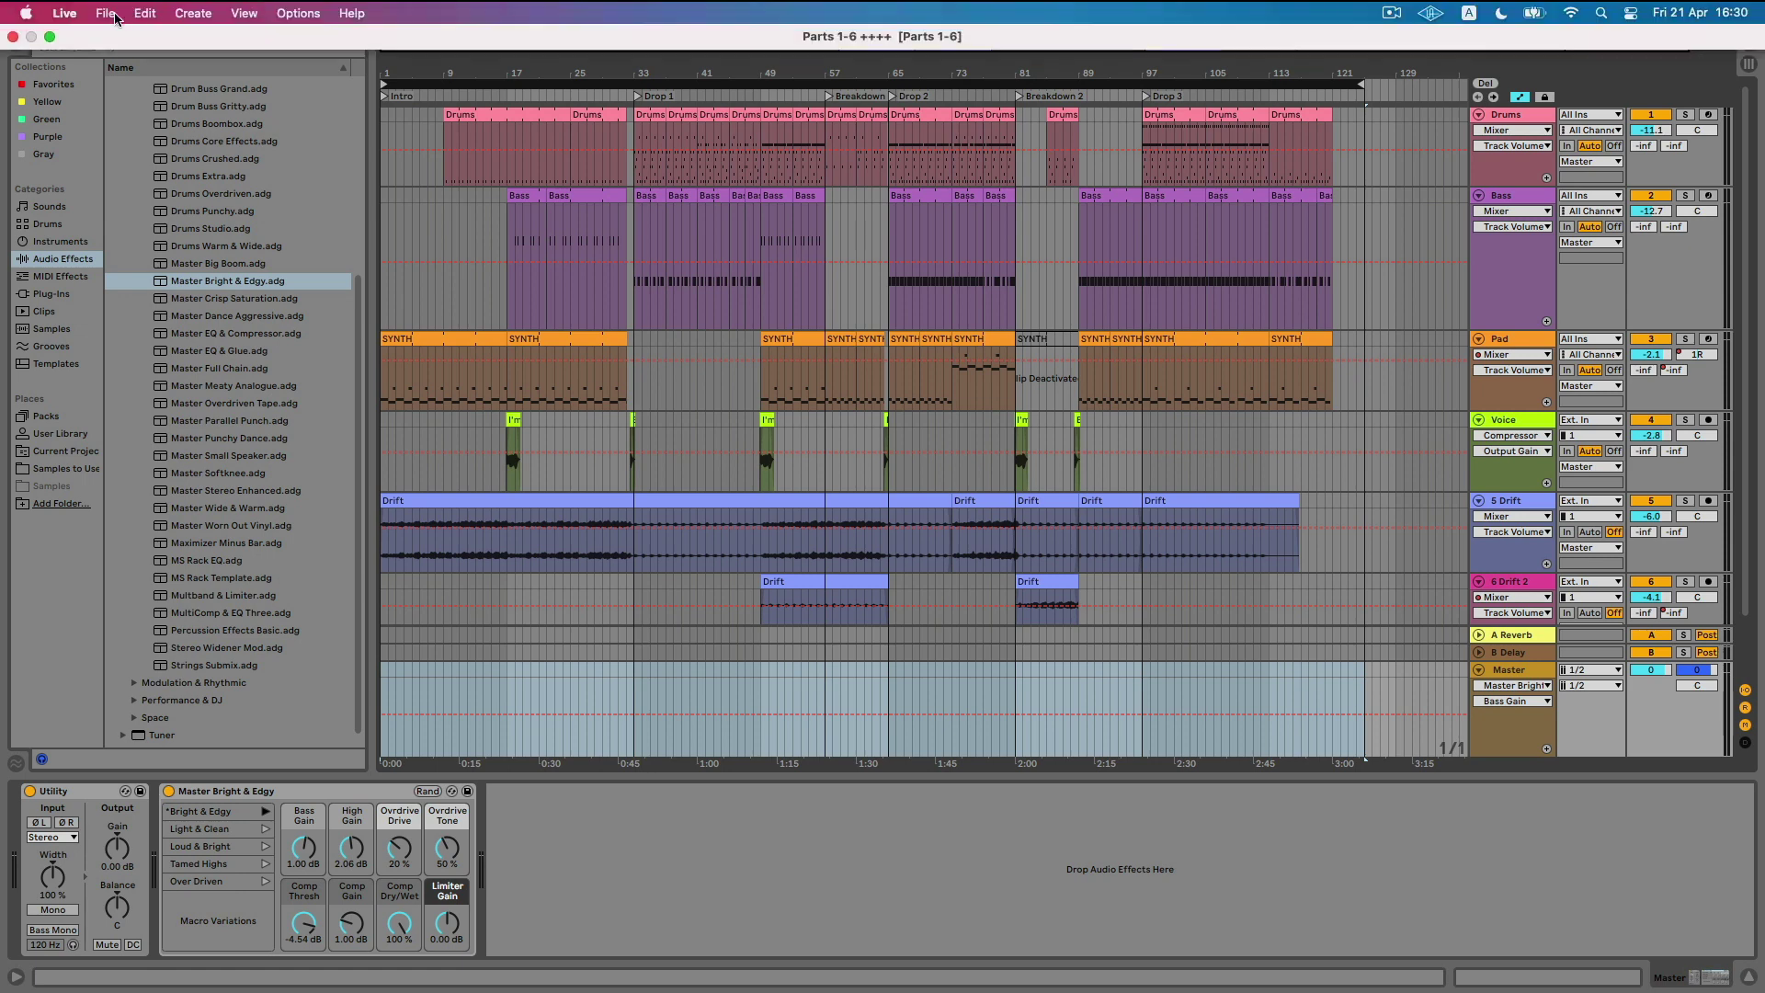
{"action": "left_click", "coordinate": [106, 14]}
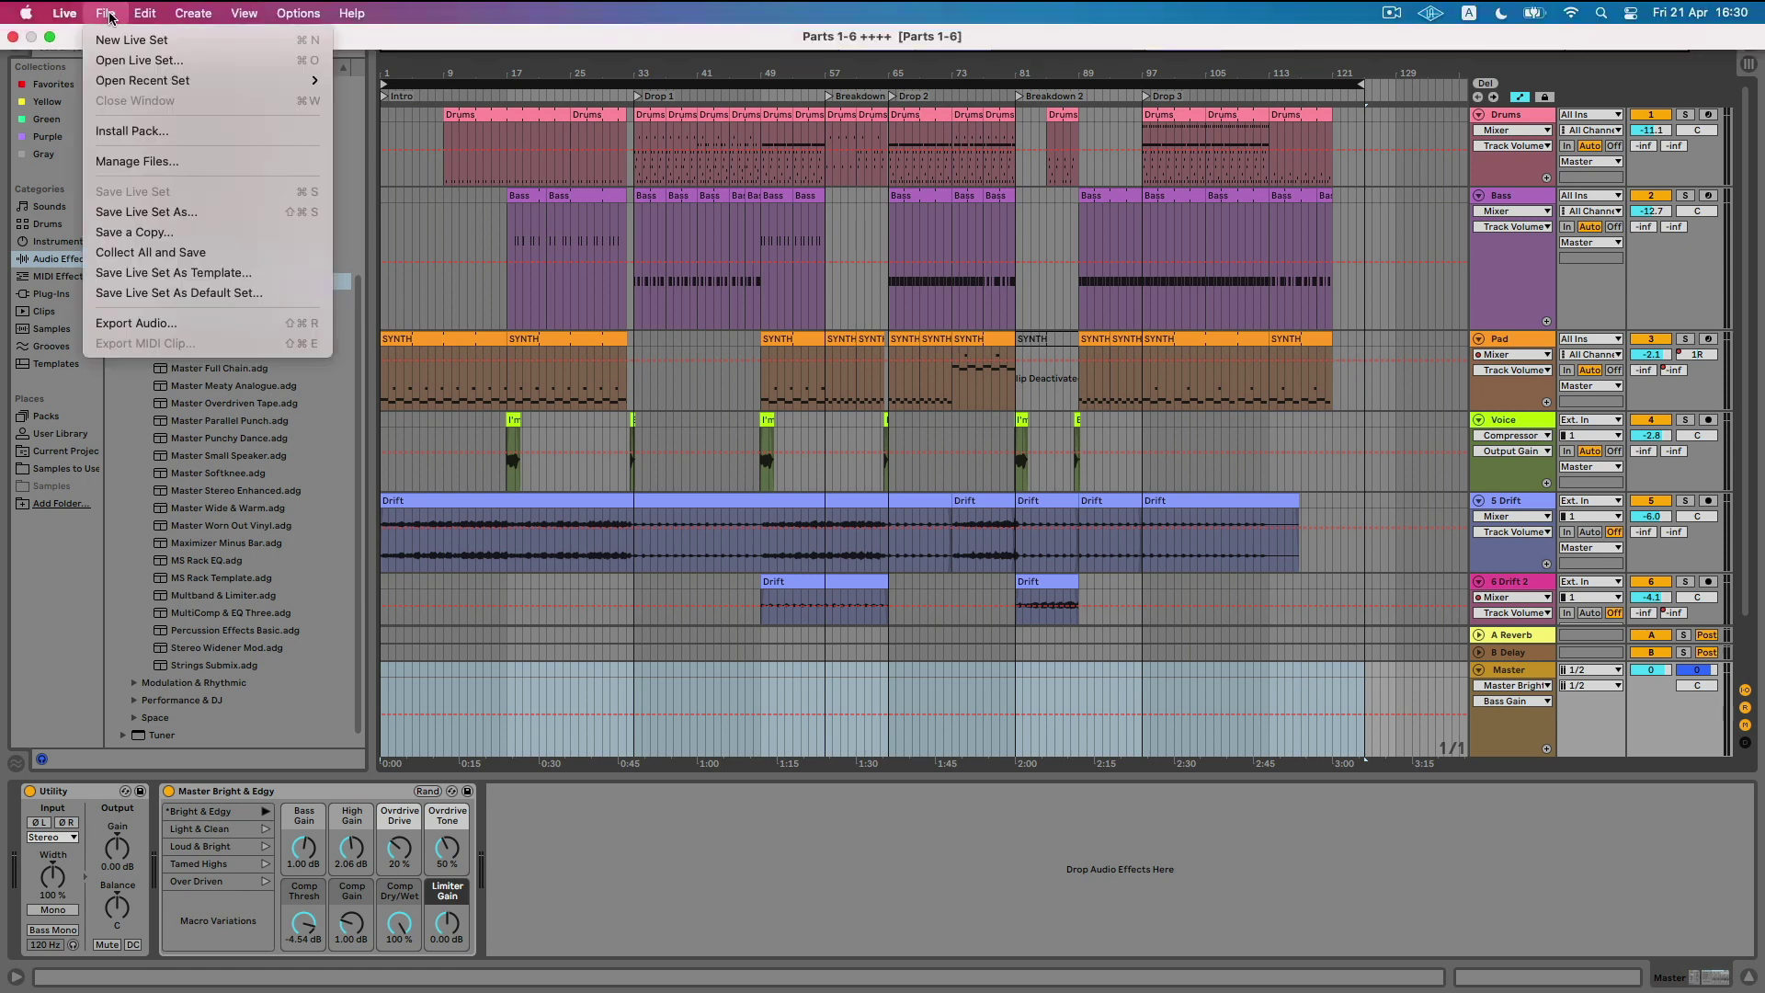
{"action": "left_click", "coordinate": [158, 253]}
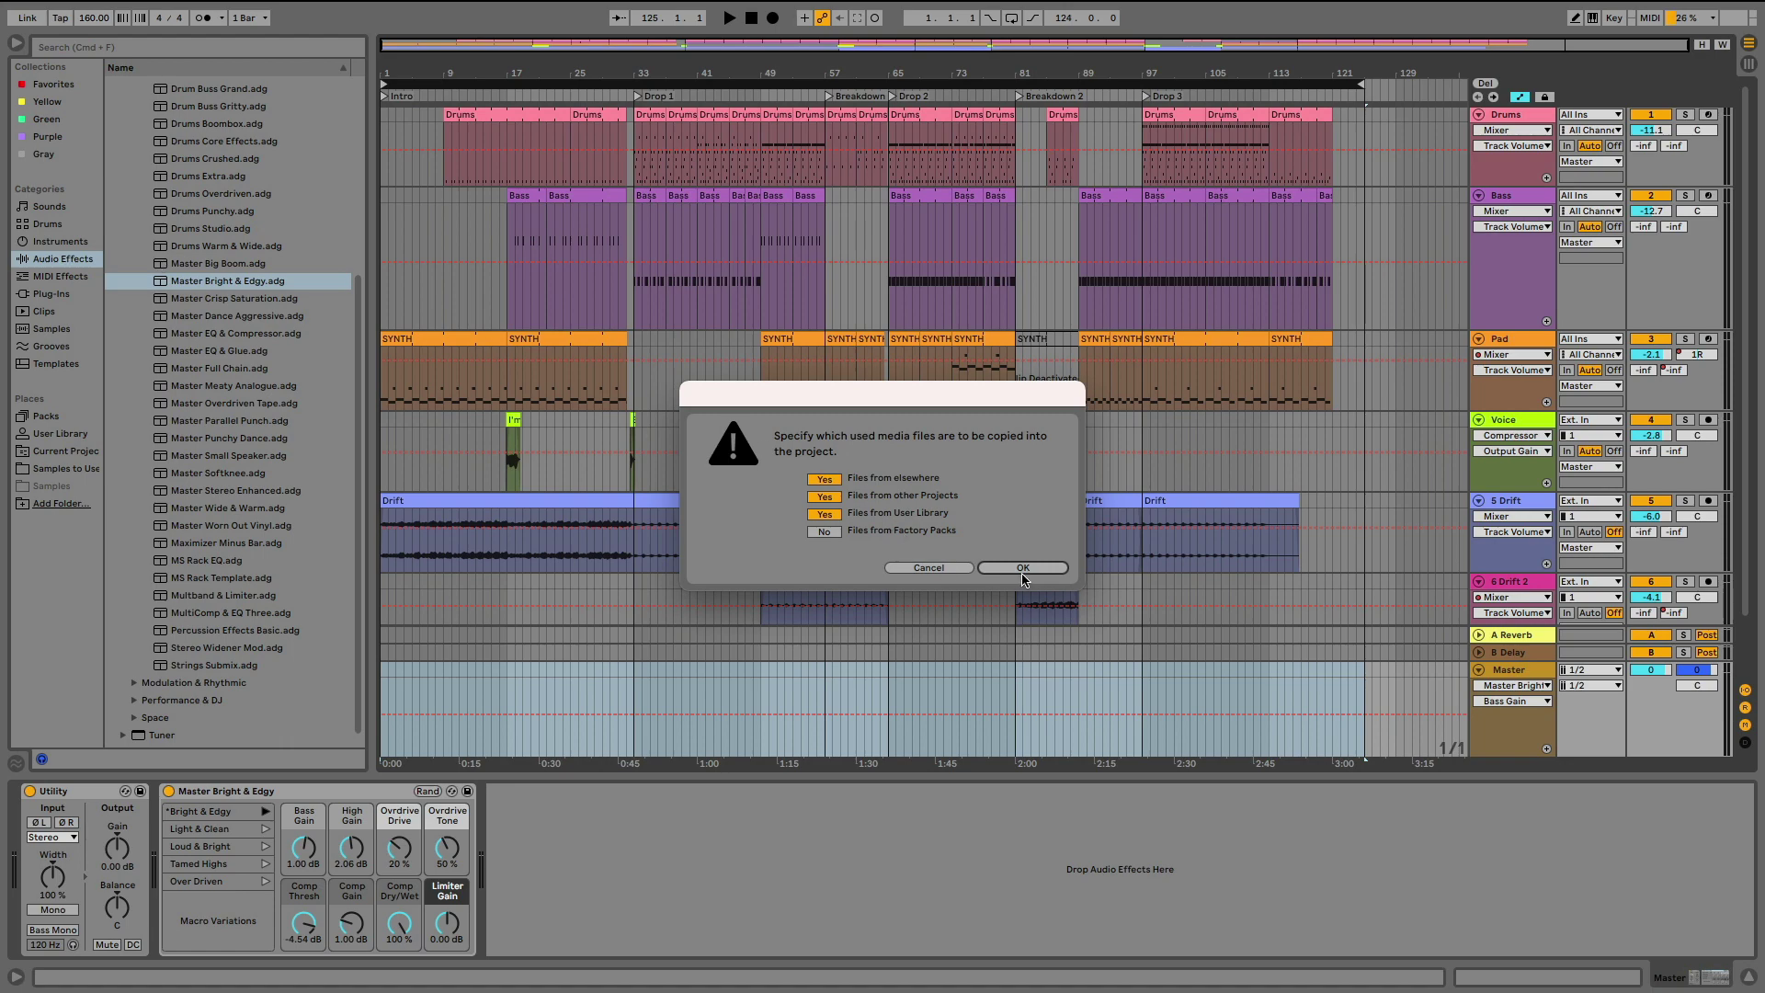
{"action": "left_click", "coordinate": [1022, 570]}
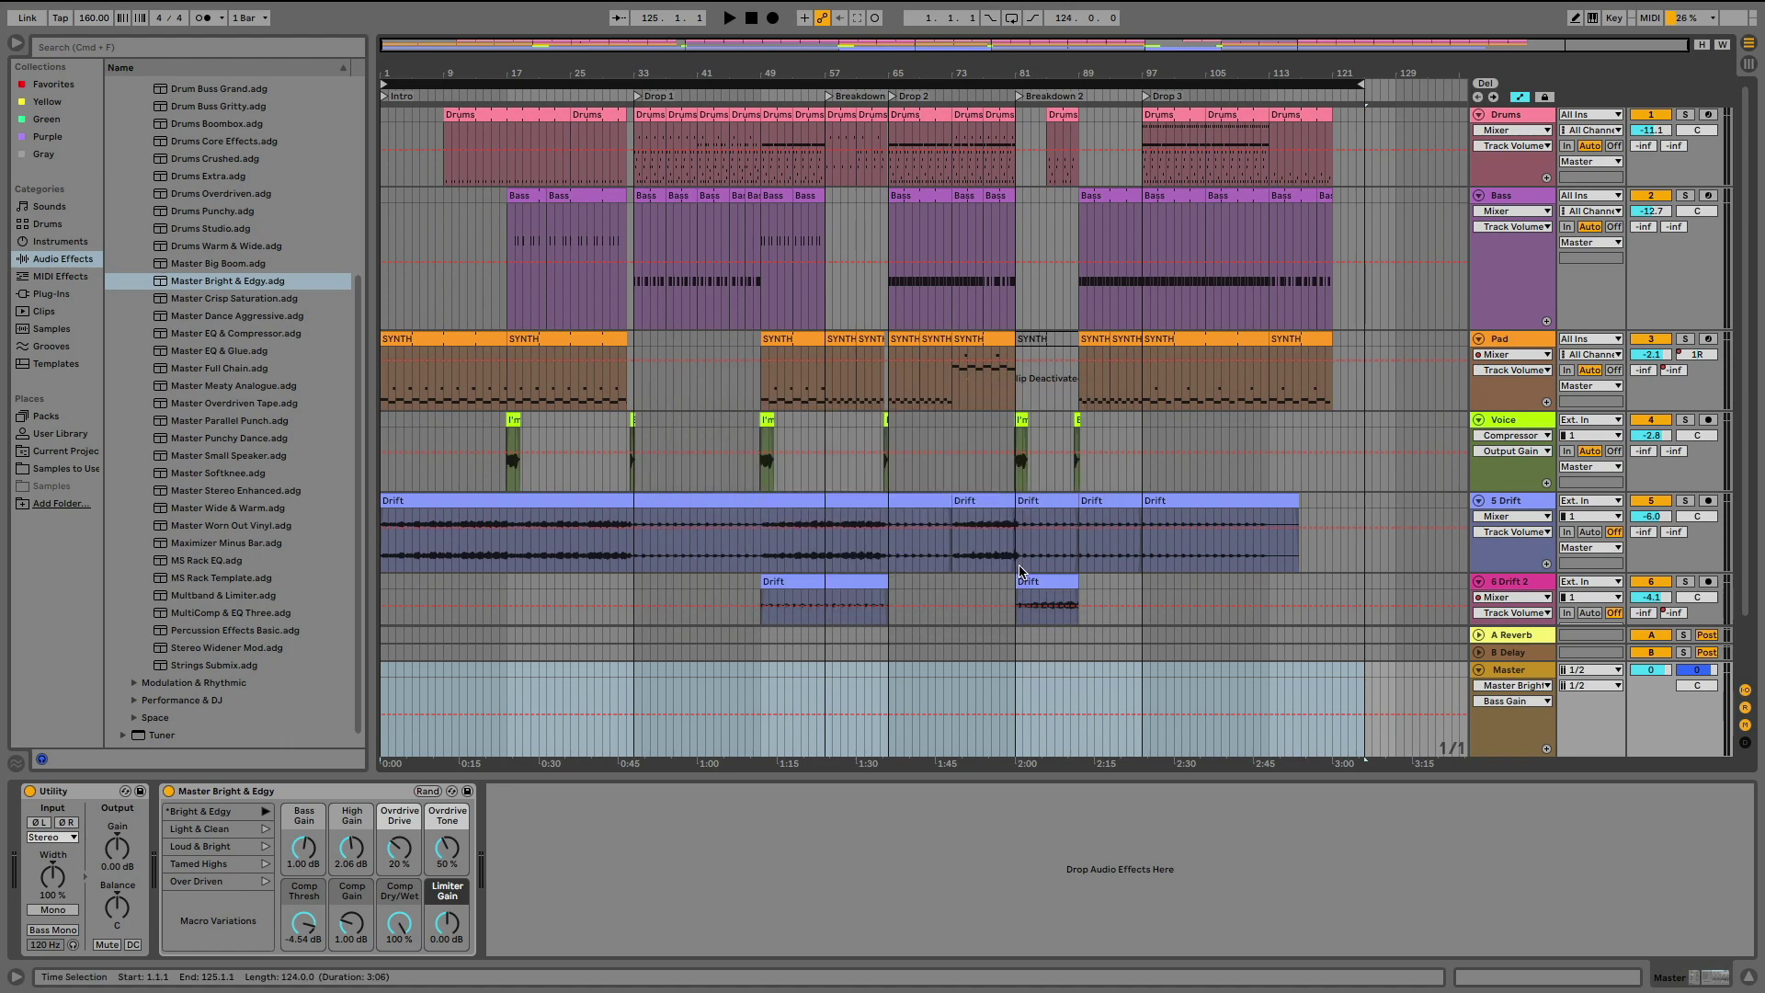